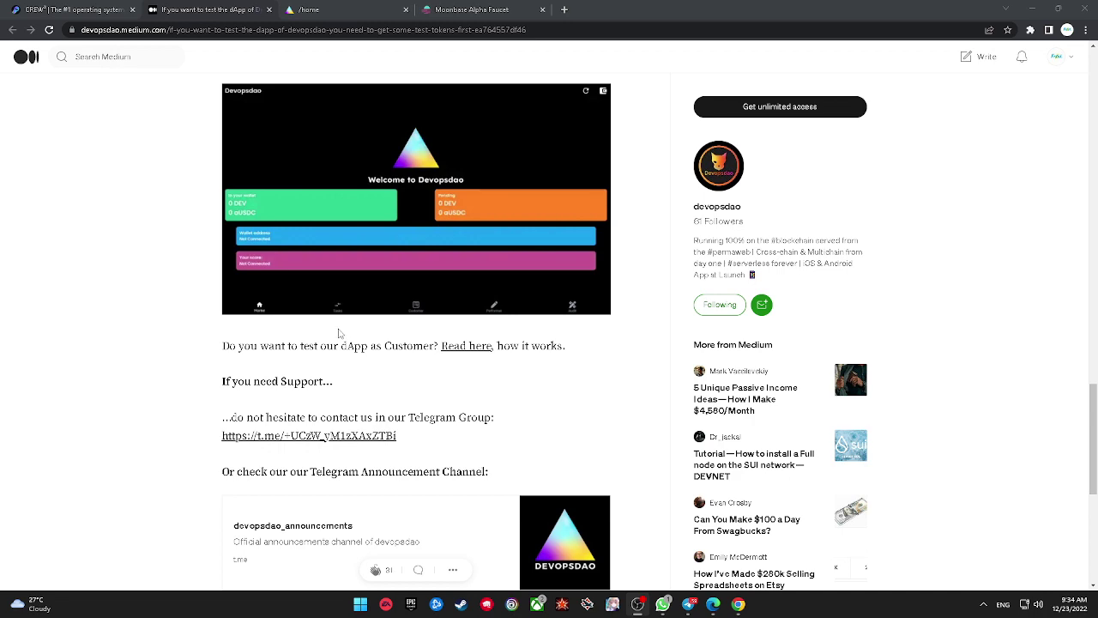
# - Switch to the Moonbase Alpha Faucet page and copy the Account 1 wallet address from MetaMask
pyautogui.scroll(2, 345, 332)
pyautogui.click(328, 10)
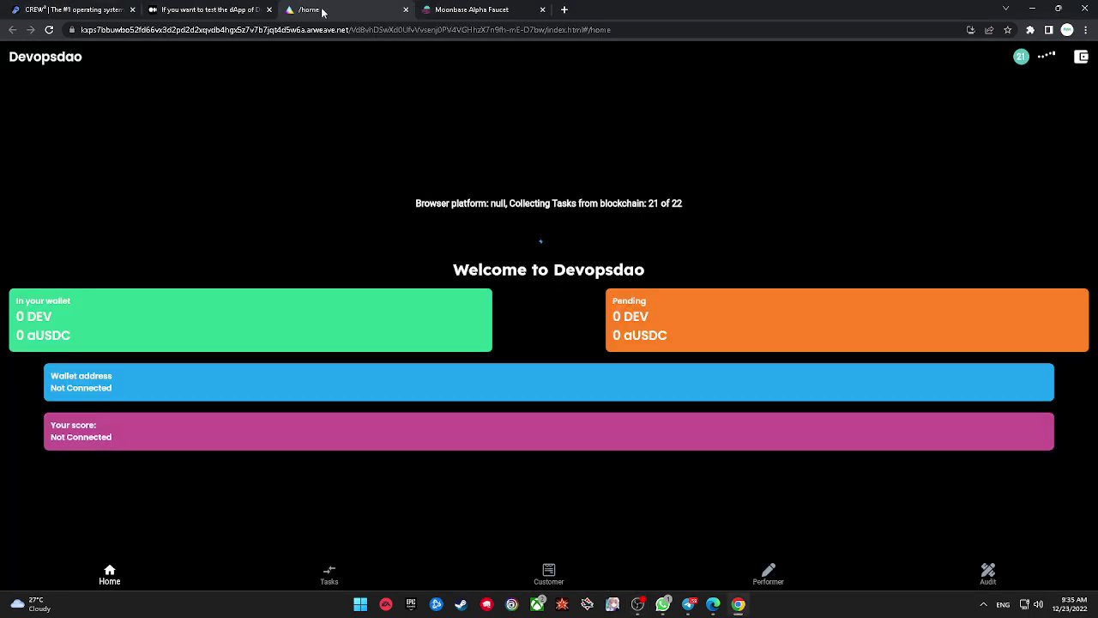
pyautogui.click(473, 9)
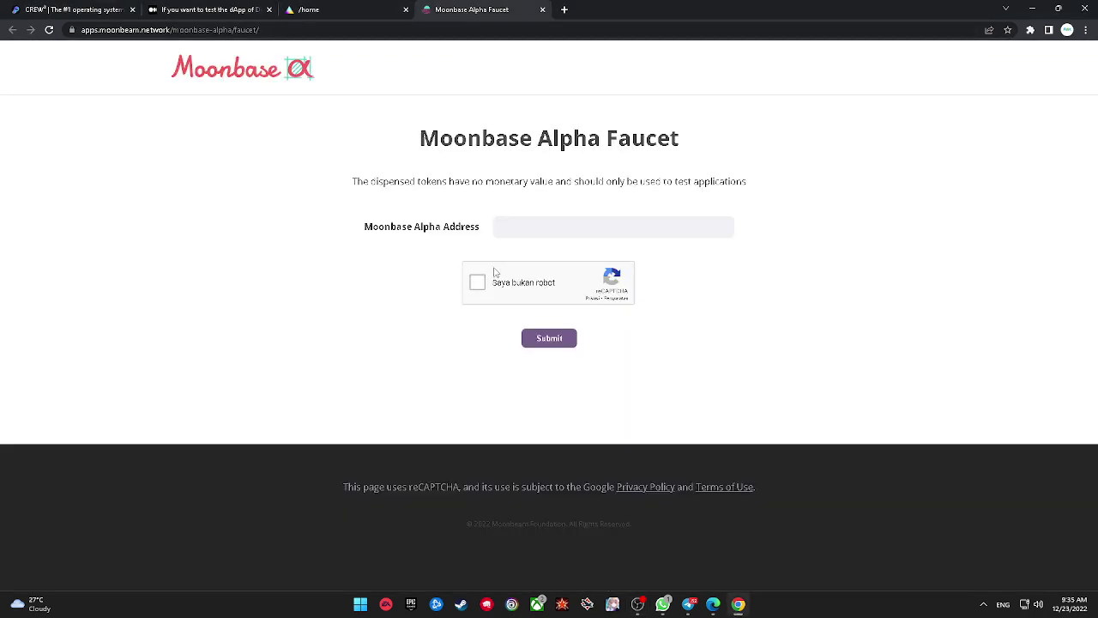
pyautogui.click(1030, 29)
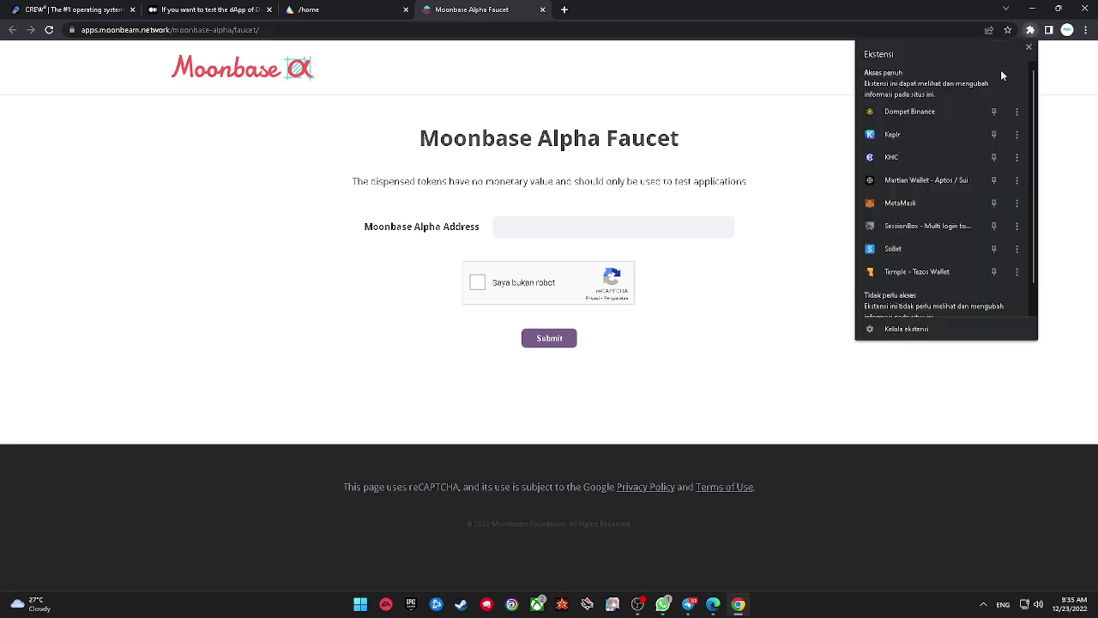
pyautogui.click(935, 206)
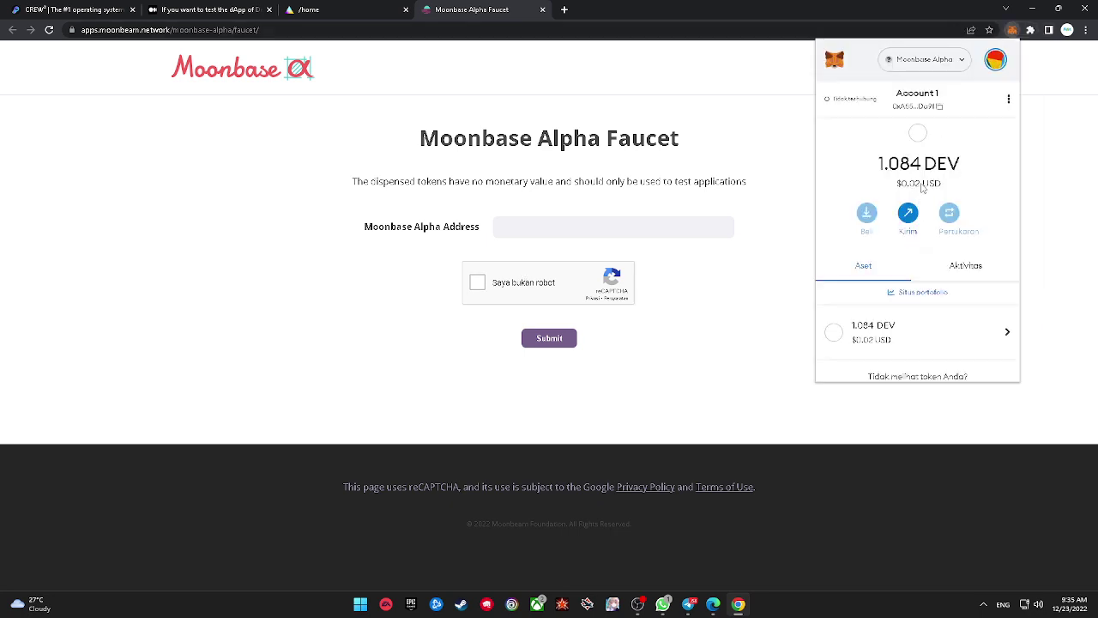
pyautogui.click(926, 106)
# - Request test DEV tokens for the copied wallet address, completing the reCAPTCHA, and open the resulting transaction's details
pyautogui.click(633, 224)
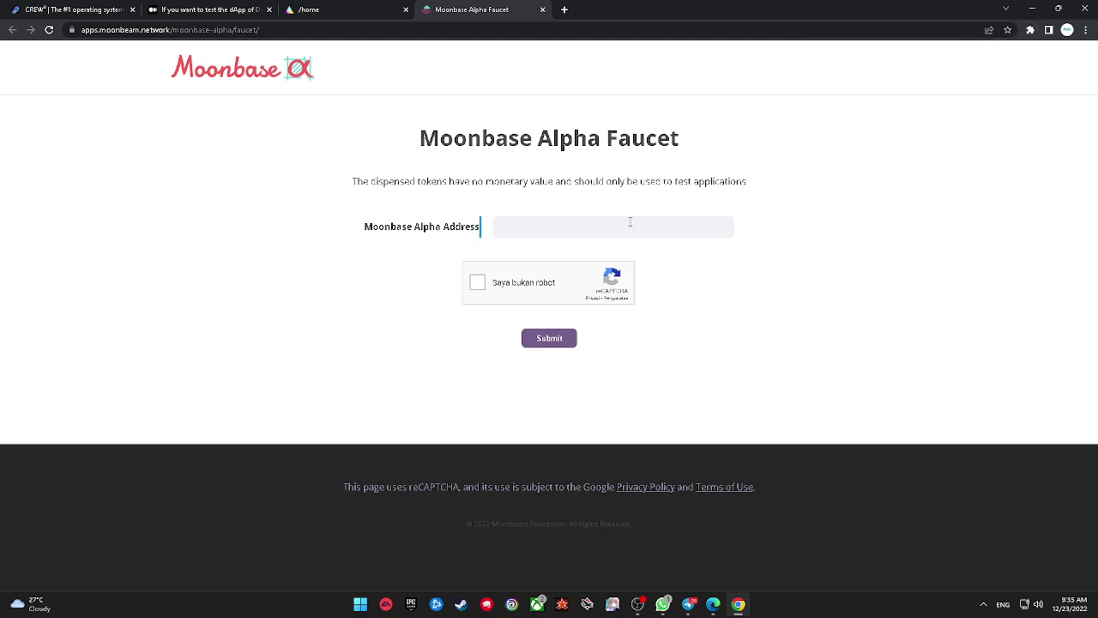
pyautogui.rightClick(630, 223)
pyautogui.click(657, 310)
pyautogui.click(496, 302)
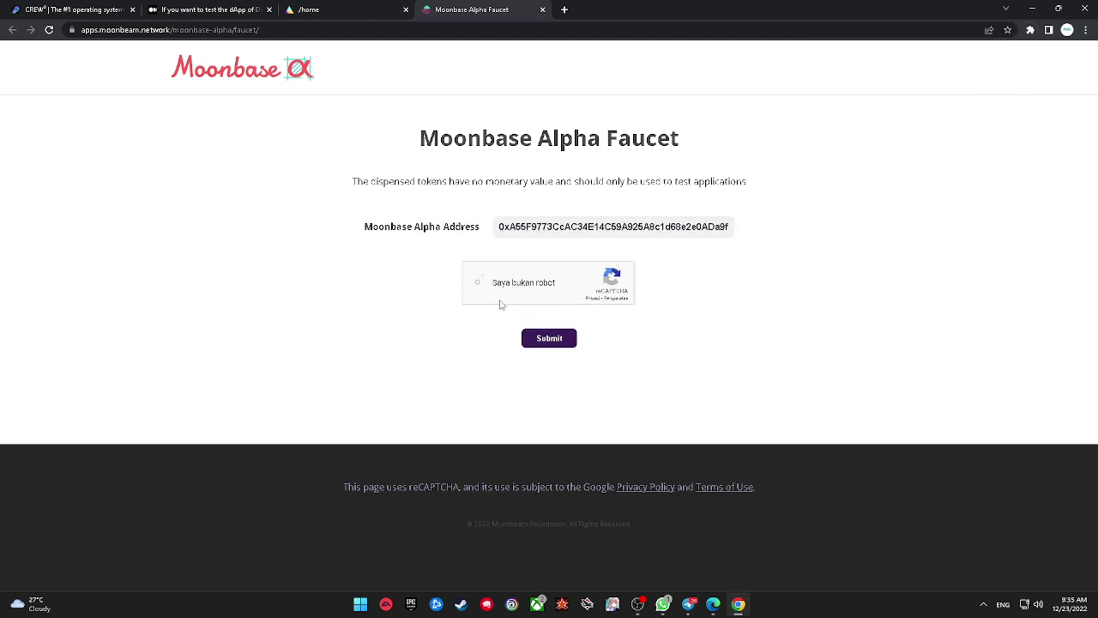
pyautogui.click(556, 339)
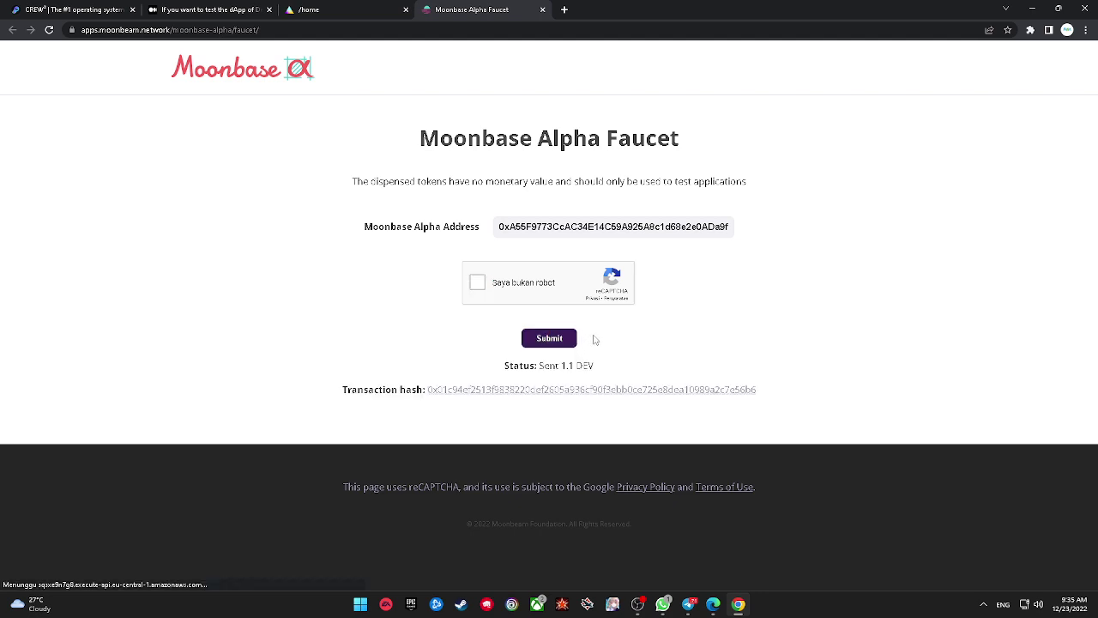
pyautogui.click(531, 391)
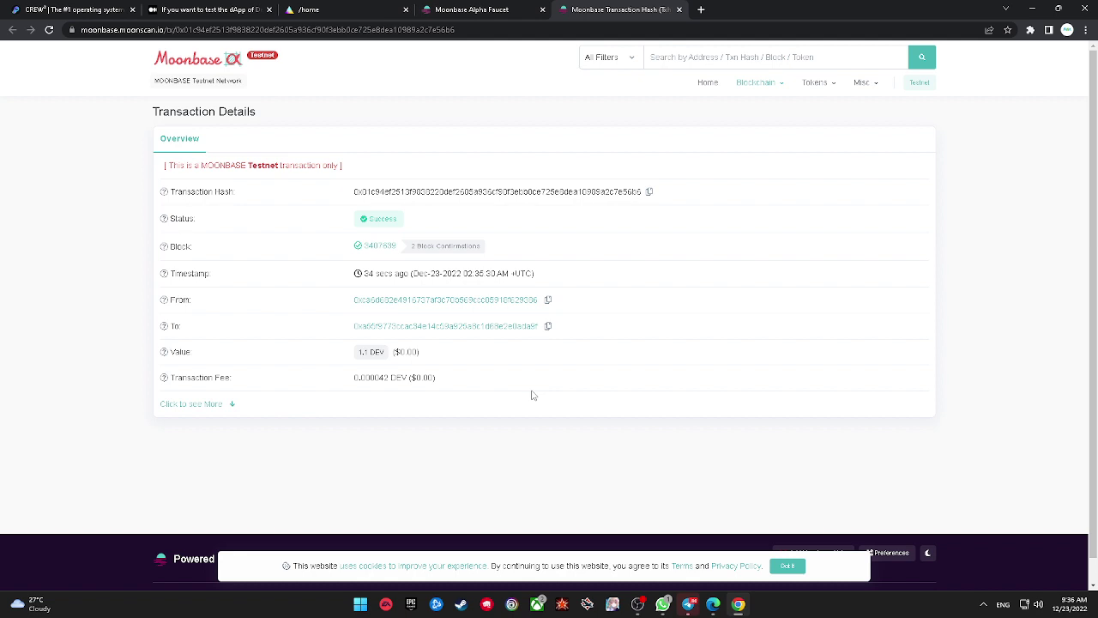
# - Return to the Devopsdao dApp and connect the wallet through Metamask, closing the connection dialog
pyautogui.click(313, 9)
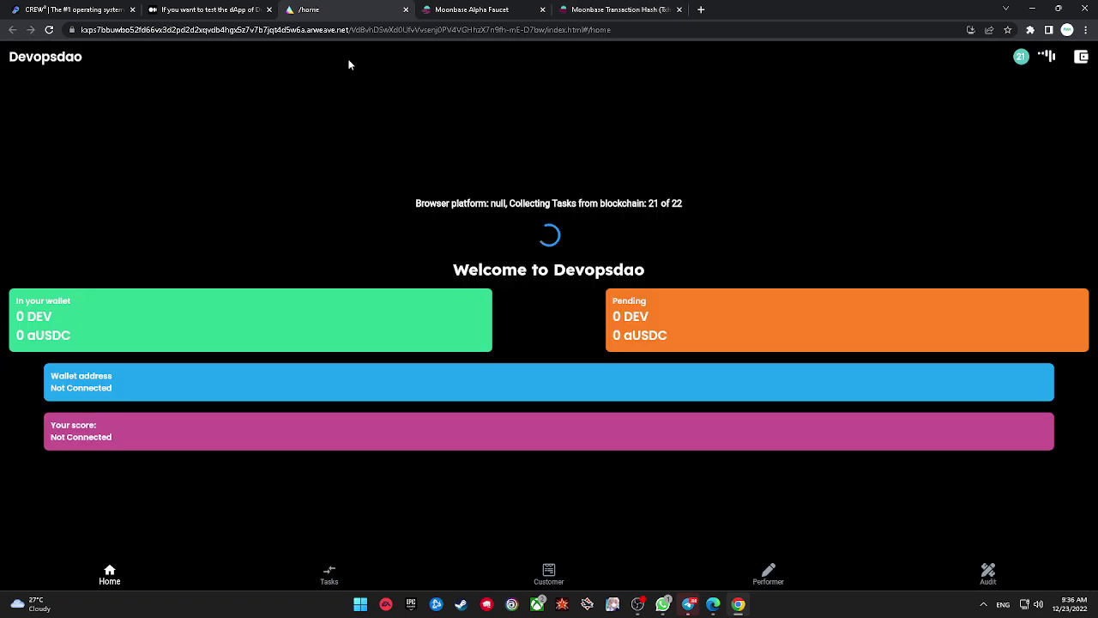
pyautogui.click(1046, 56)
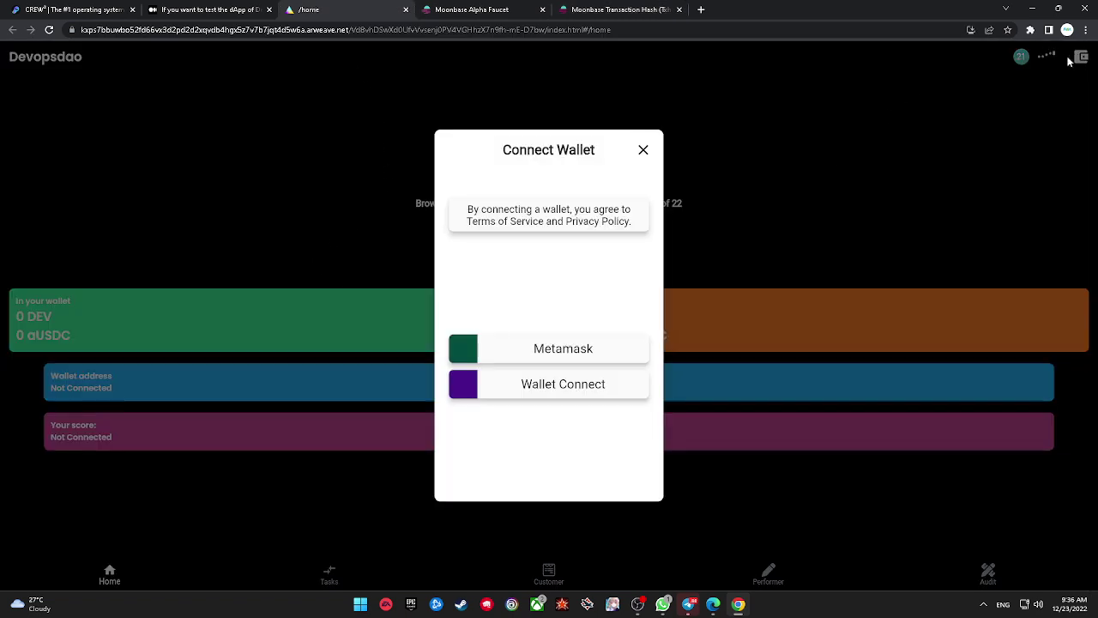
pyautogui.click(554, 351)
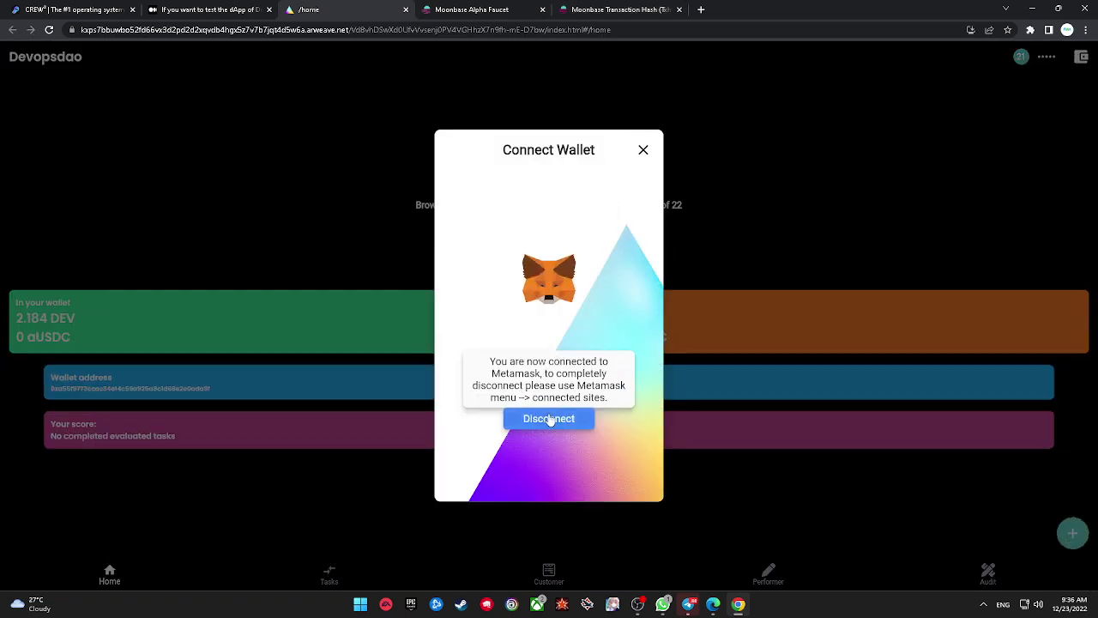
pyautogui.click(153, 332)
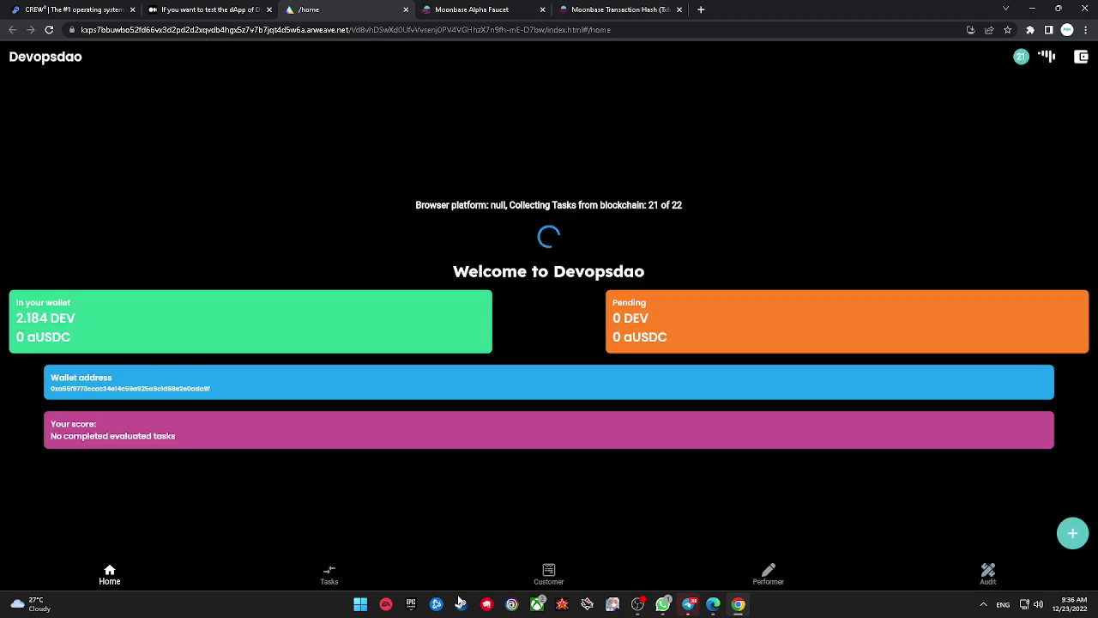
# - Look through the dApp's Tasks, Customer, Performer and Audit sections, ending on the Job Exchange task list
pyautogui.click(283, 576)
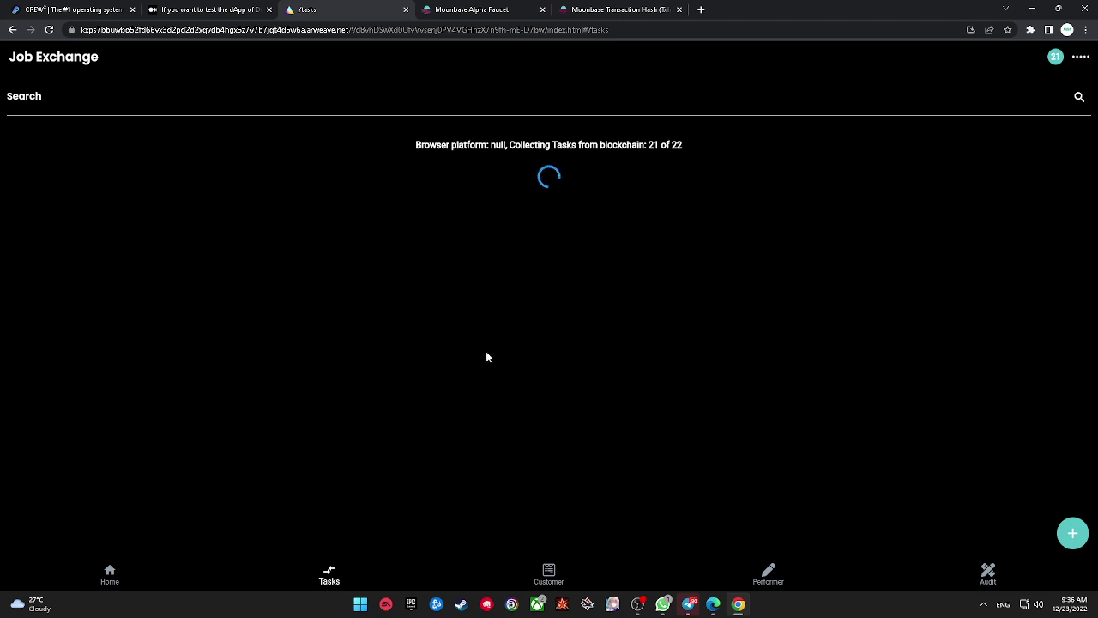
pyautogui.click(553, 571)
pyautogui.click(373, 581)
pyautogui.click(746, 569)
pyautogui.click(978, 571)
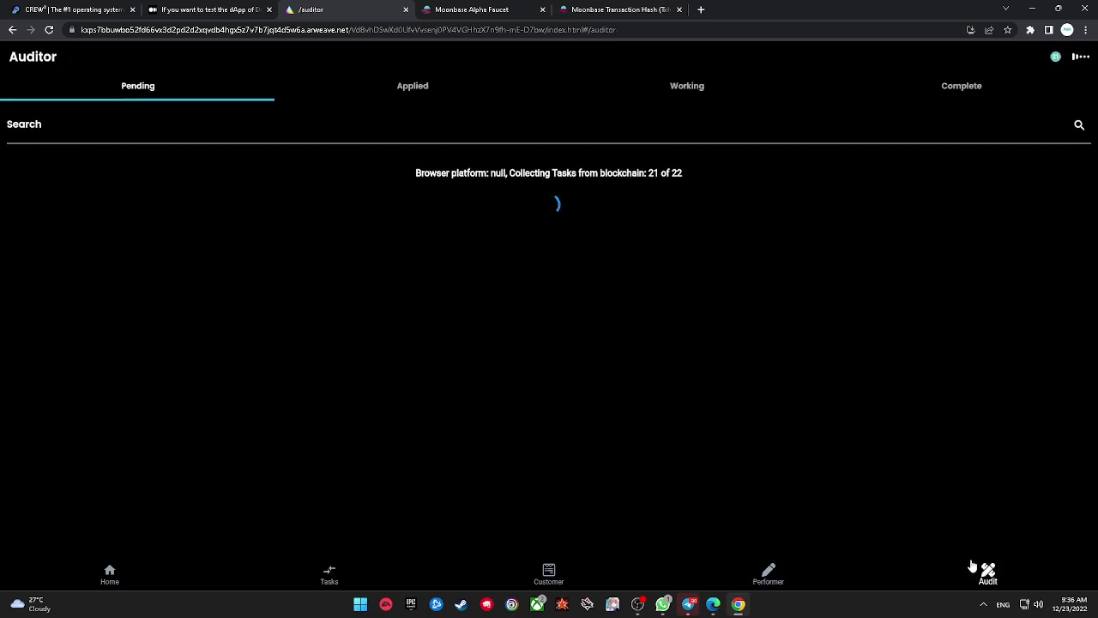
pyautogui.click(785, 577)
pyautogui.click(566, 572)
pyautogui.click(412, 574)
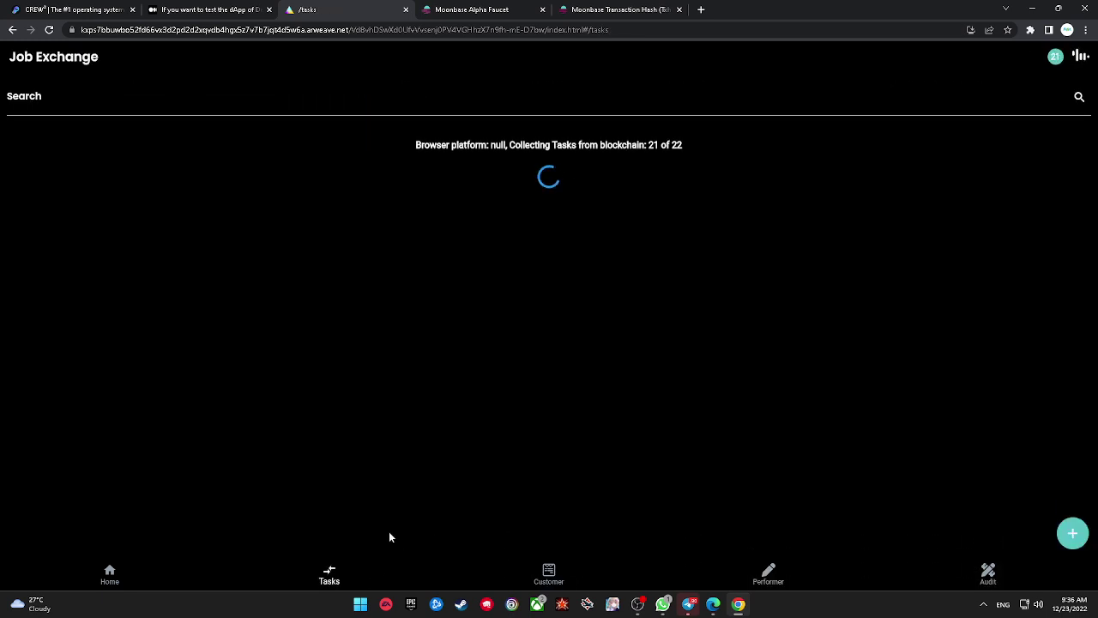
pyautogui.click(206, 9)
pyautogui.click(307, 7)
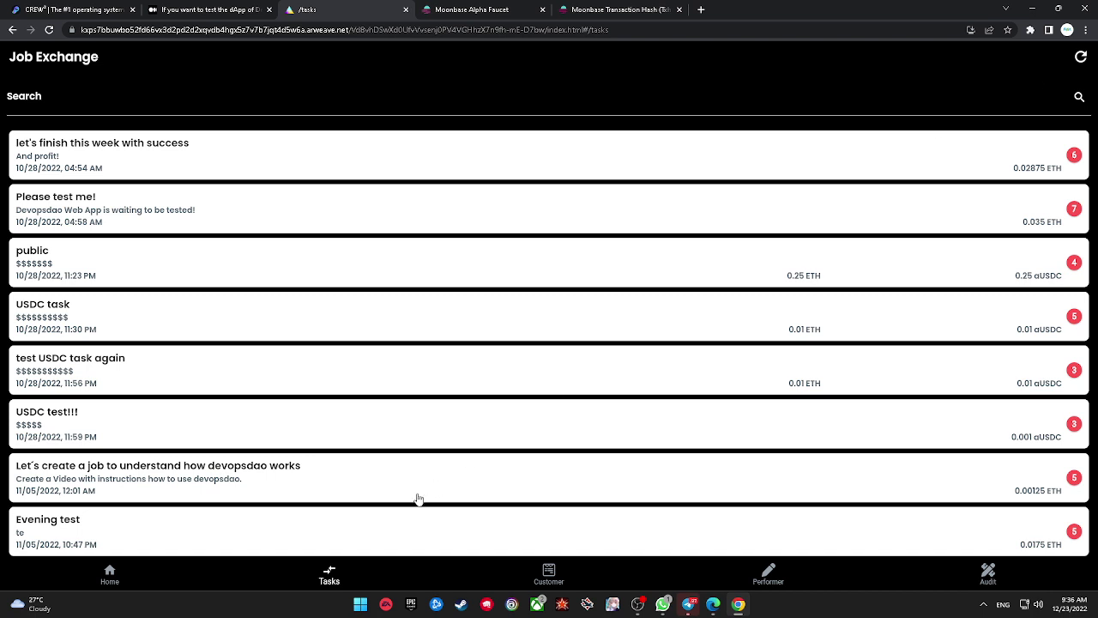
# - Reconnect the Metamask wallet from the Devopsdao home page and check its connection status
pyautogui.click(110, 573)
pyautogui.click(1079, 58)
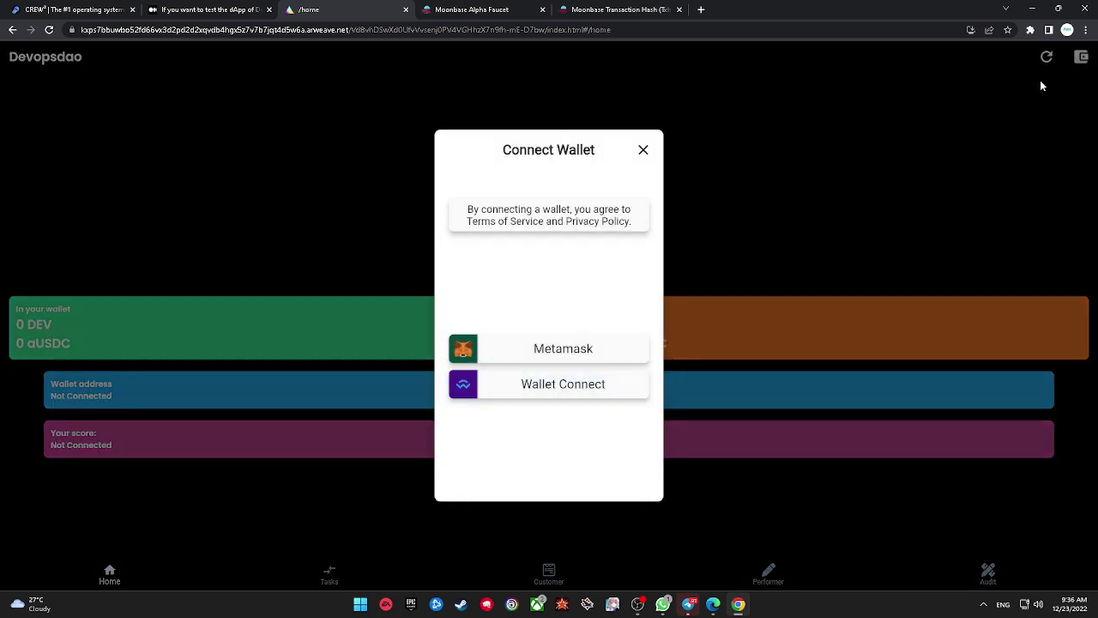
pyautogui.click(549, 345)
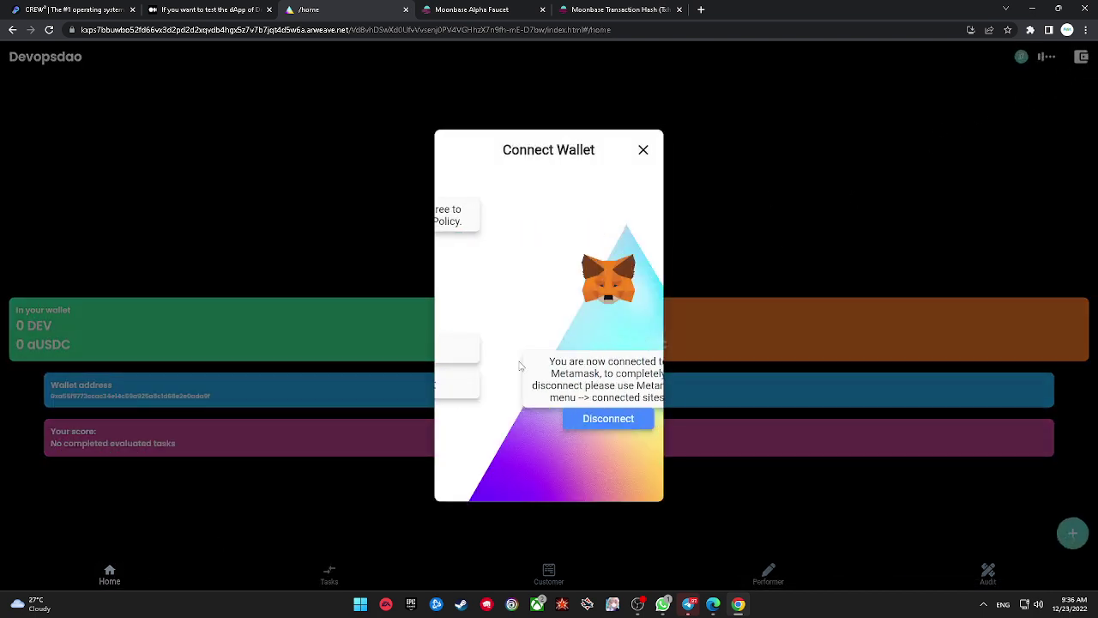
pyautogui.click(873, 190)
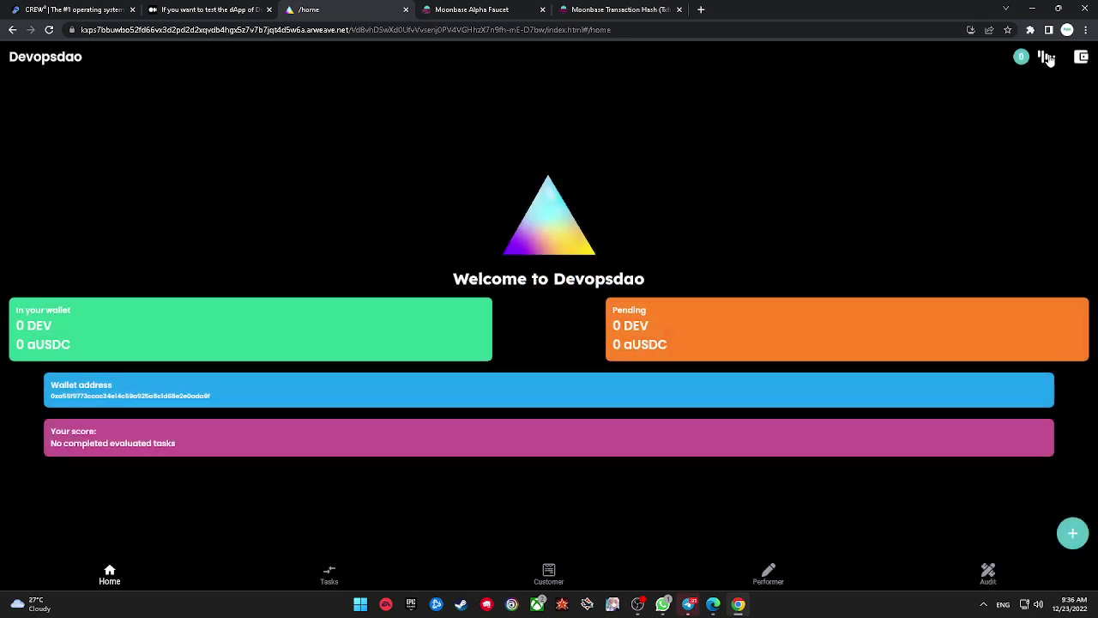
pyautogui.click(1082, 58)
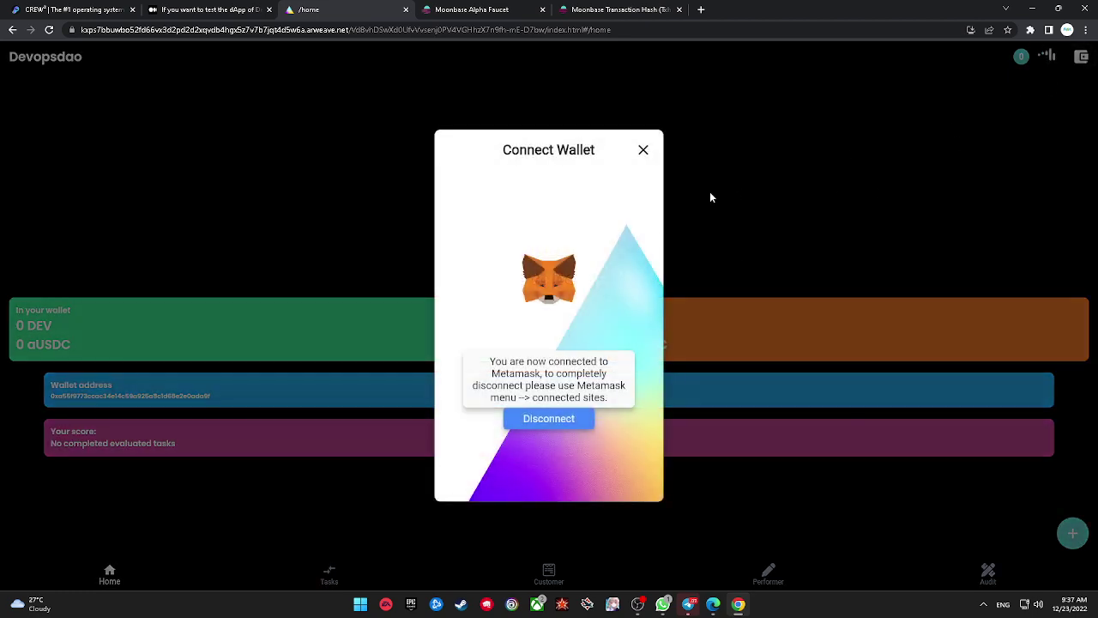
pyautogui.click(711, 194)
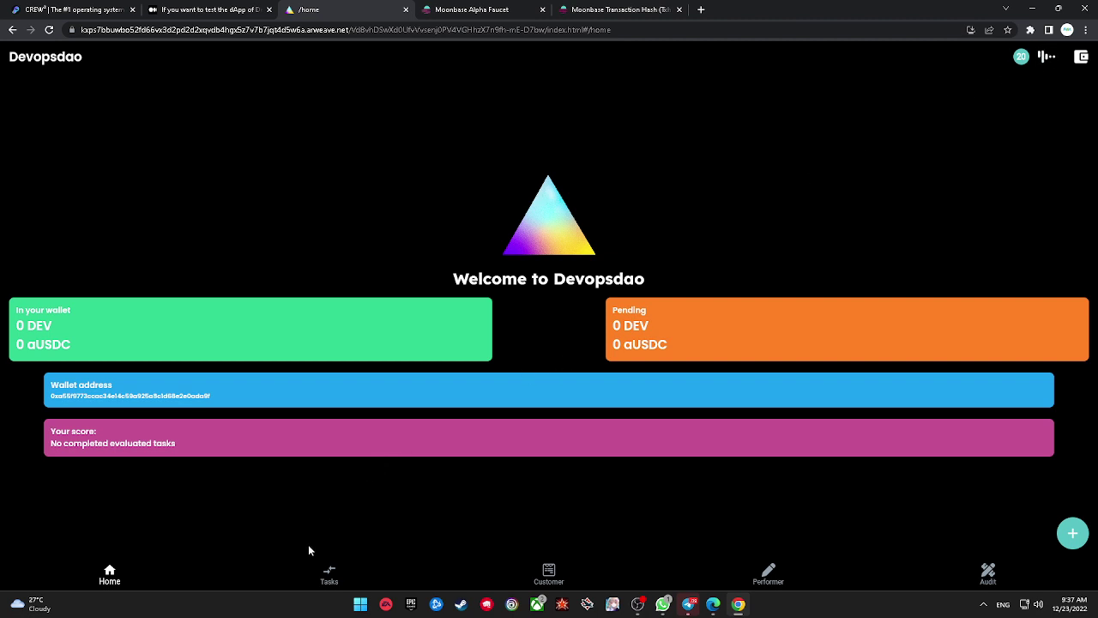
# - Participate in the "let's finish this week with success" task and confirm its transaction in MetaMask
pyautogui.click(350, 579)
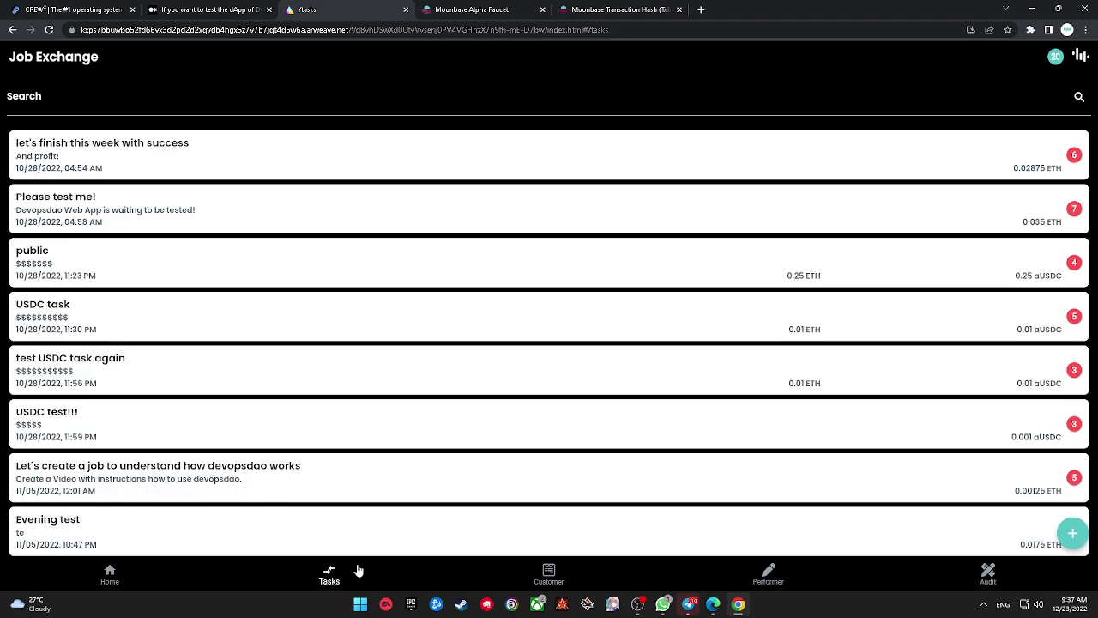
pyautogui.click(443, 176)
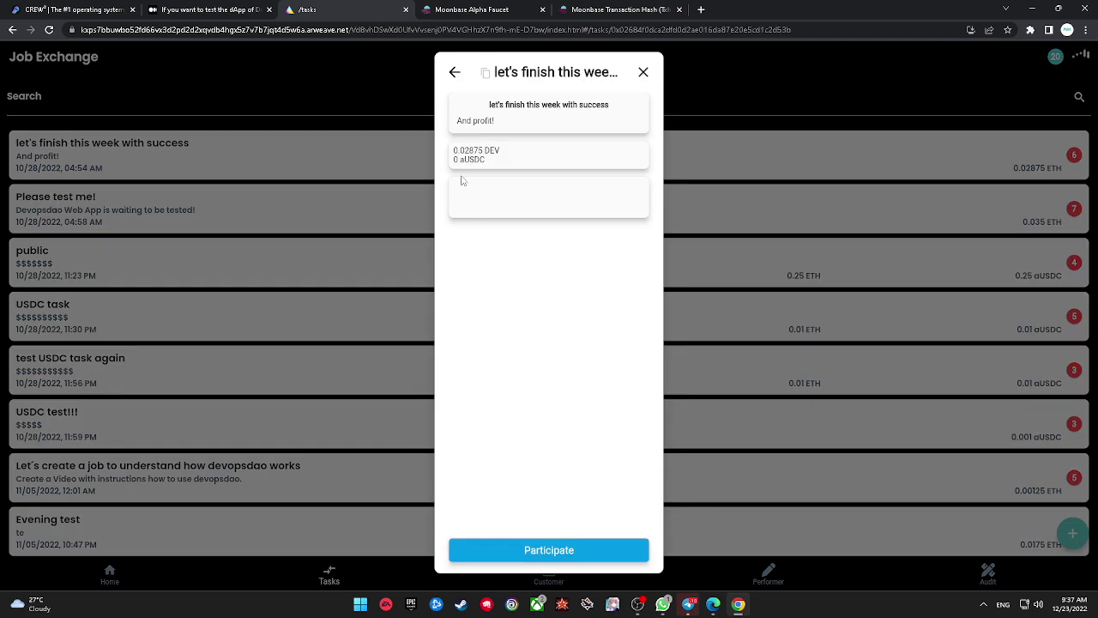
pyautogui.click(595, 549)
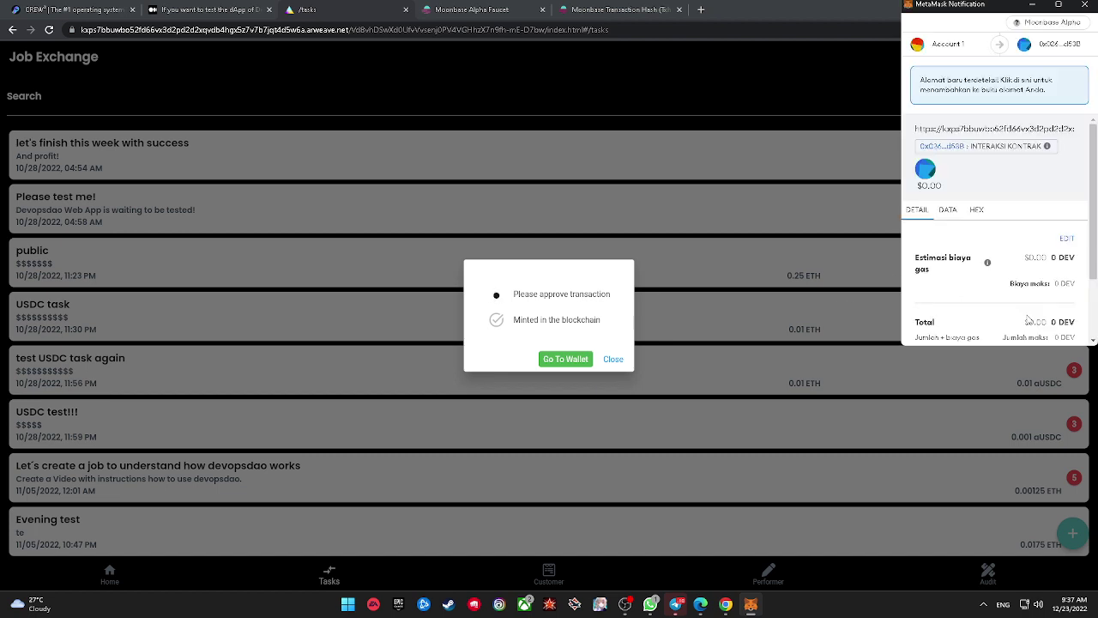
pyautogui.scroll(-2, 1028, 319)
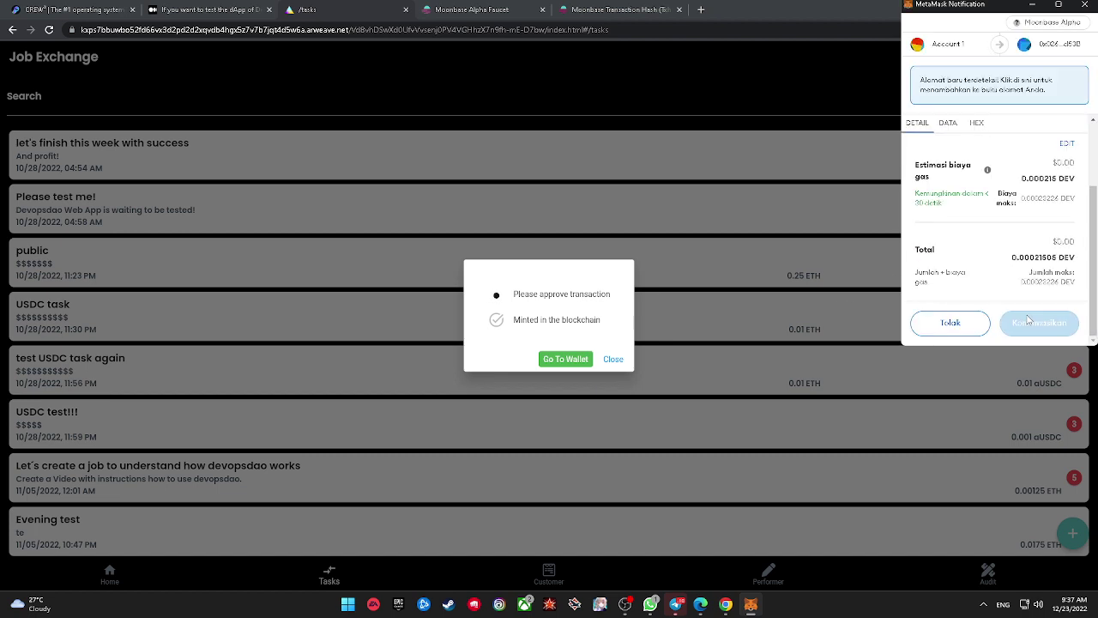
pyautogui.click(1028, 320)
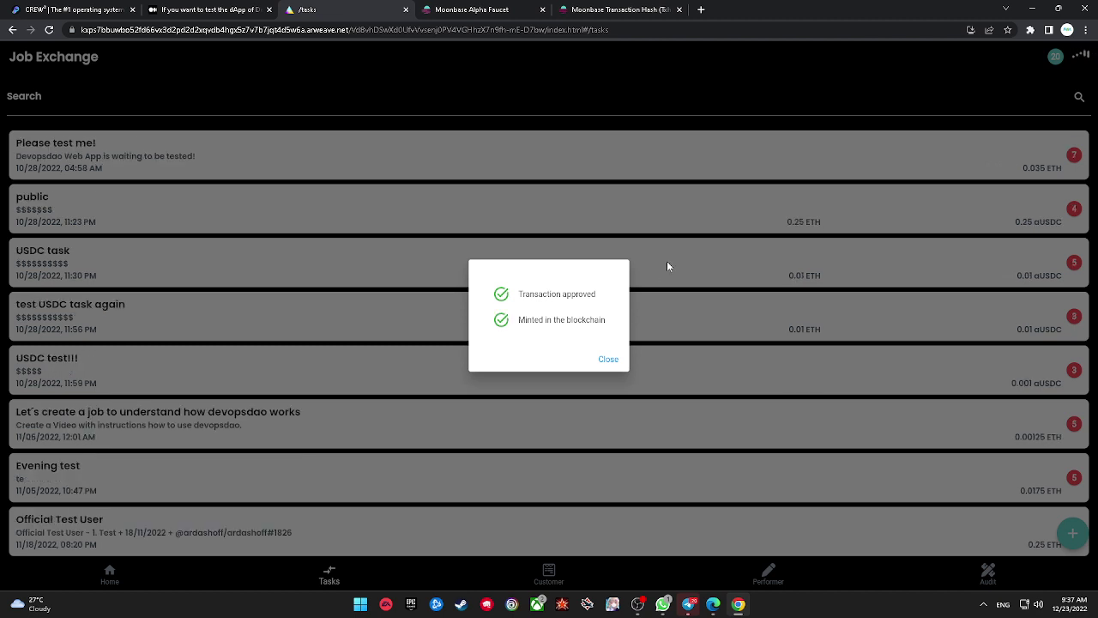
pyautogui.click(608, 359)
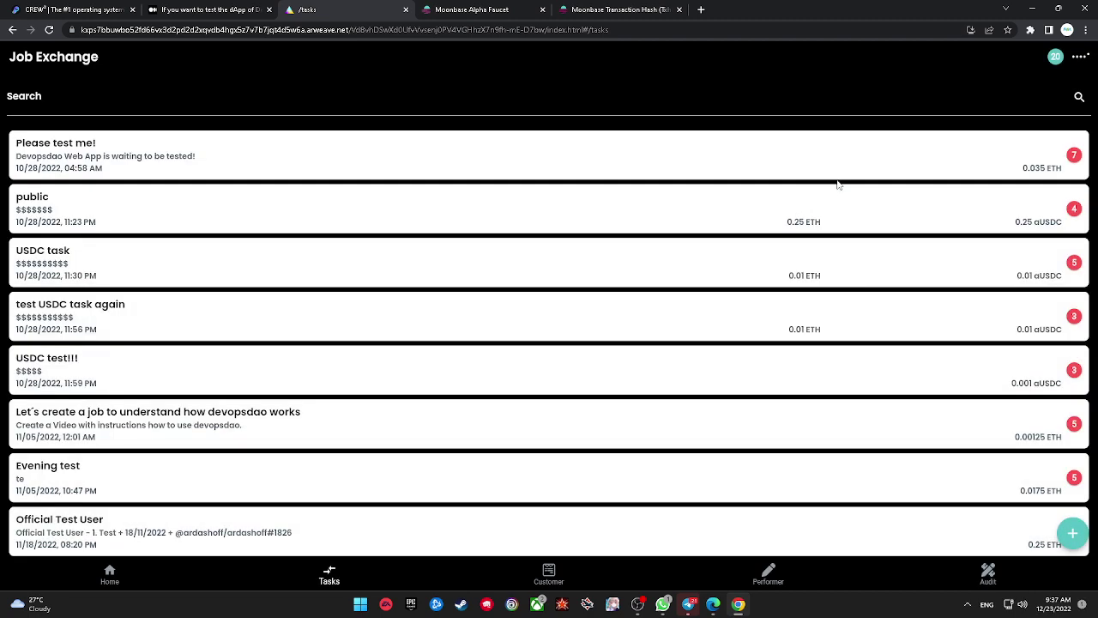
# - Open the "Please test me!" task, view its contract details, and enter "yes" as the participation message
pyautogui.click(841, 171)
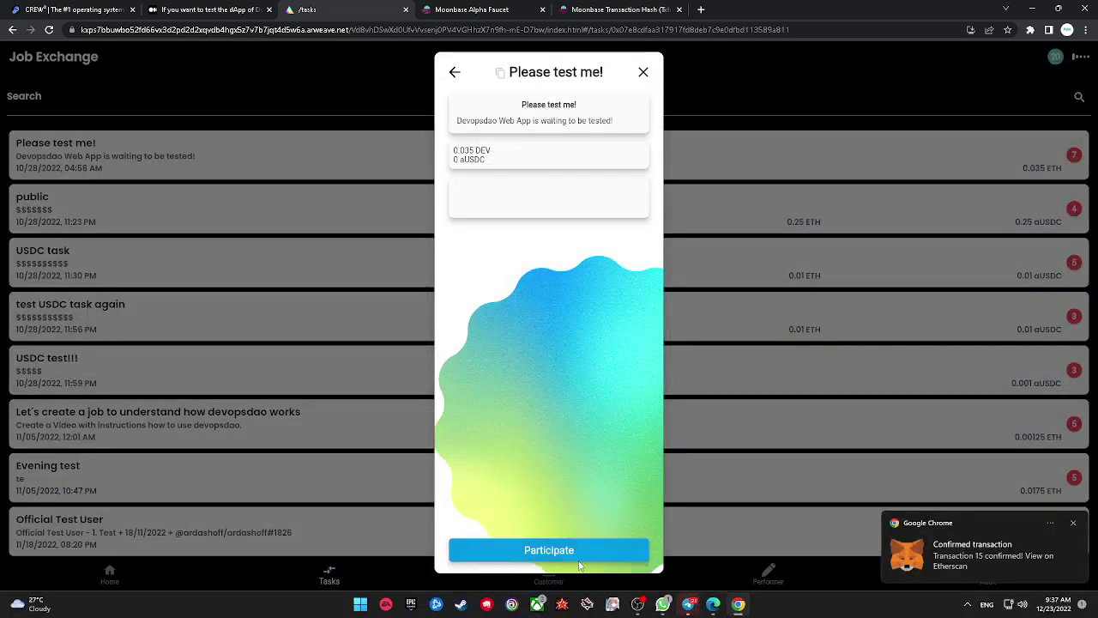
pyautogui.click(557, 199)
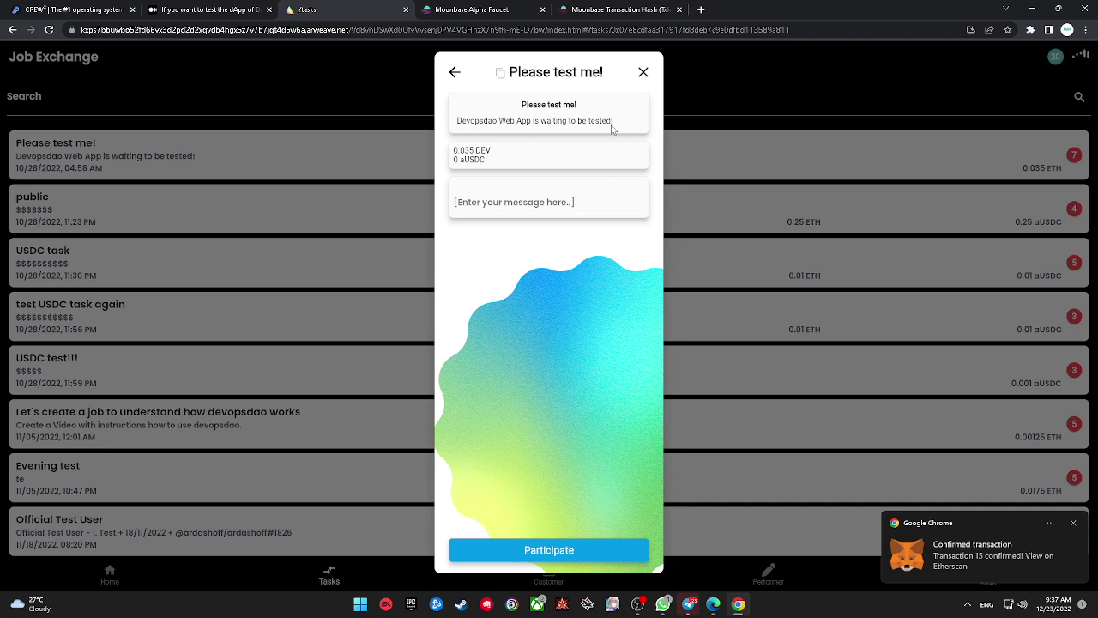
pyautogui.click(523, 109)
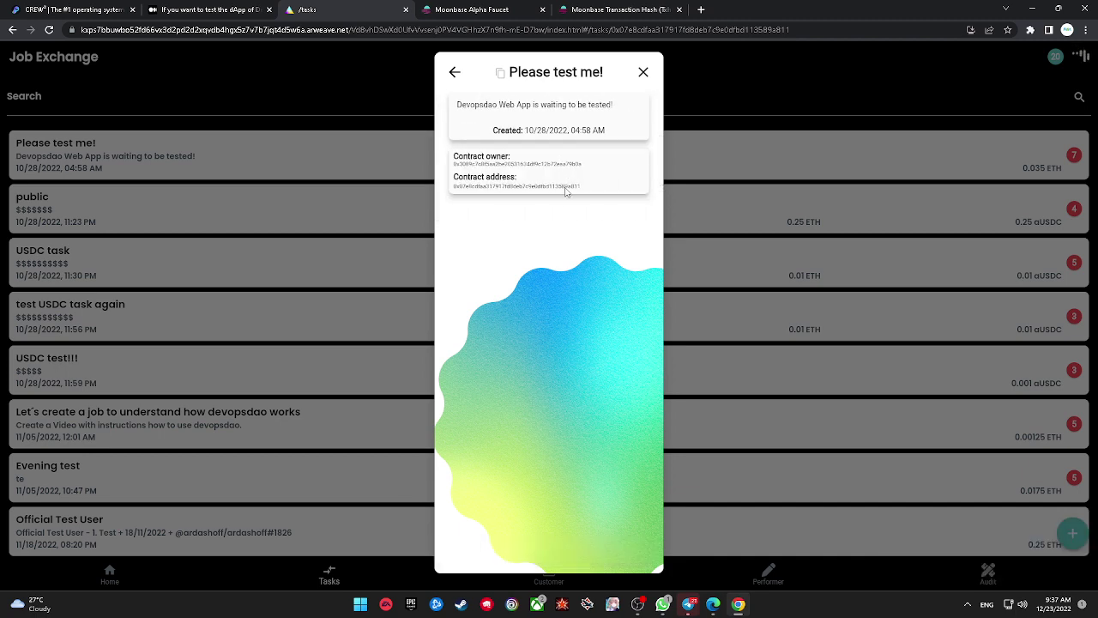
pyautogui.click(455, 76)
pyautogui.click(484, 195)
pyautogui.write('yes')
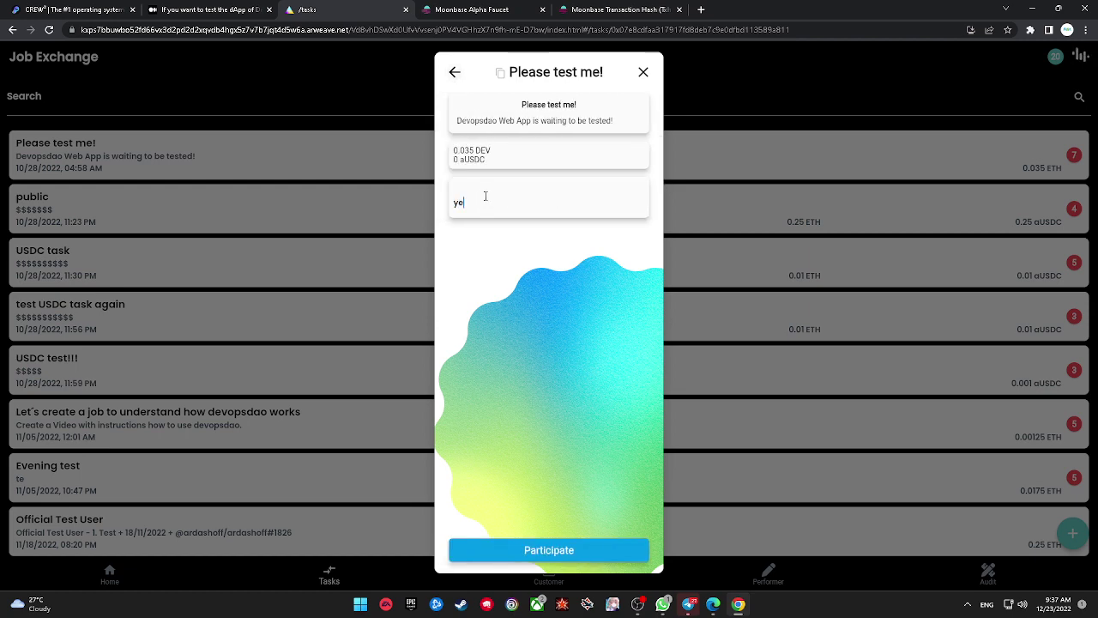
# - Submit the participation in the "Please test me!" task, approve the transaction in MetaMask, and close the transaction status dialog
pyautogui.click(634, 549)
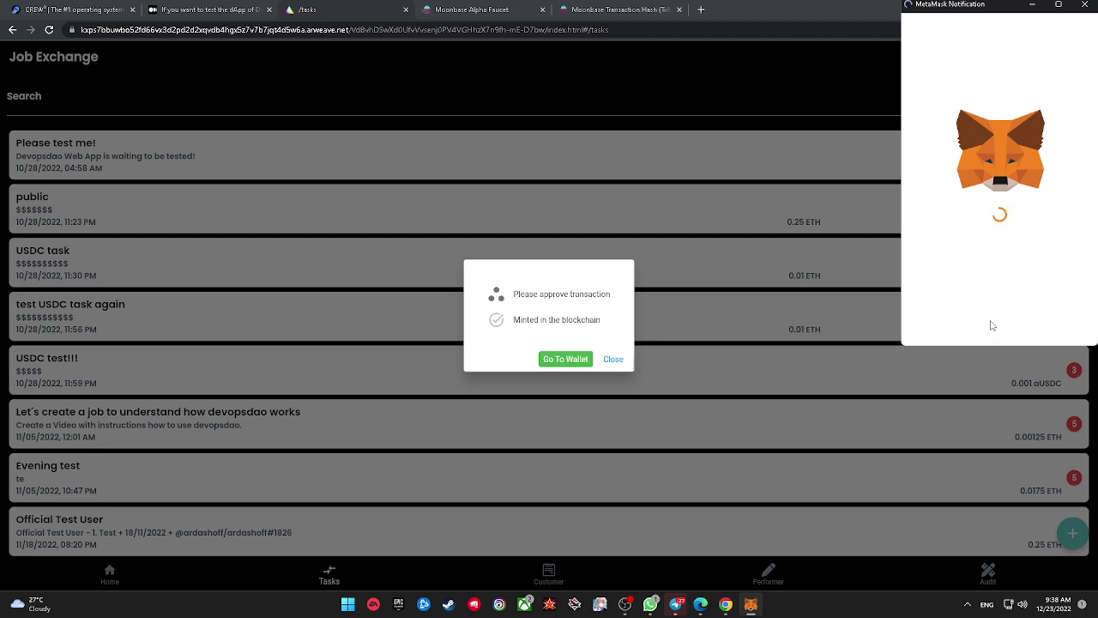
pyautogui.scroll(-2, 1013, 319)
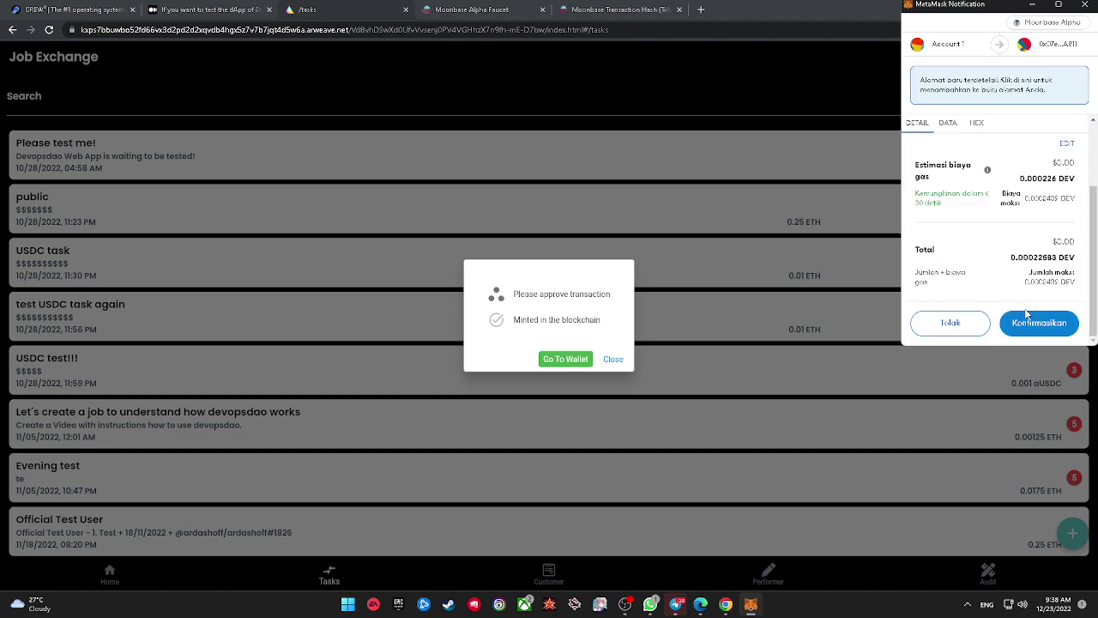
pyautogui.click(1028, 319)
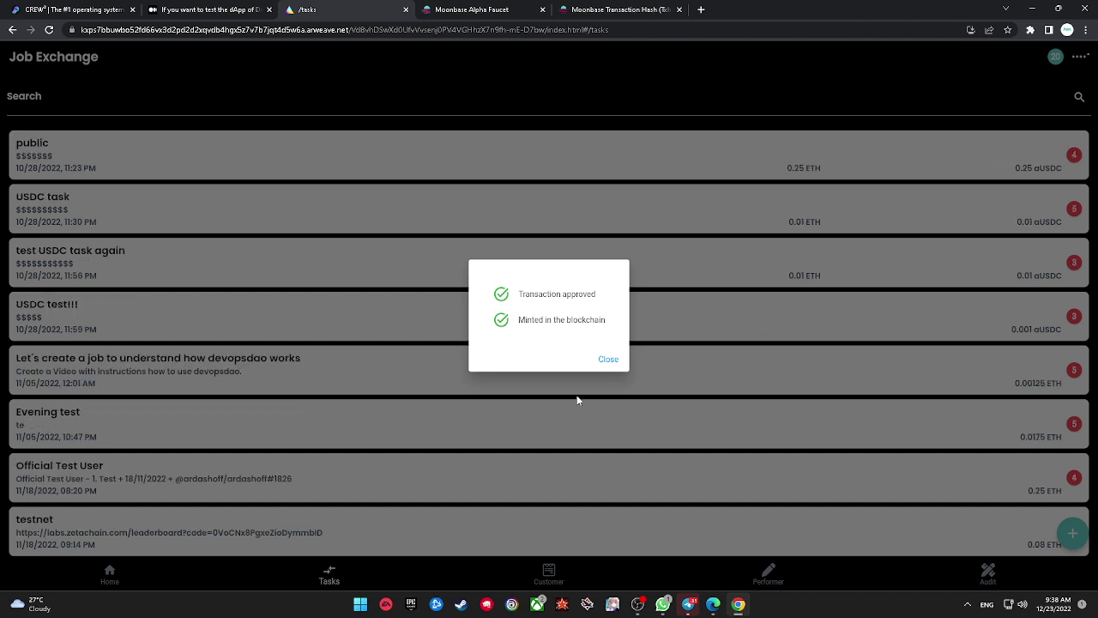
pyautogui.click(615, 359)
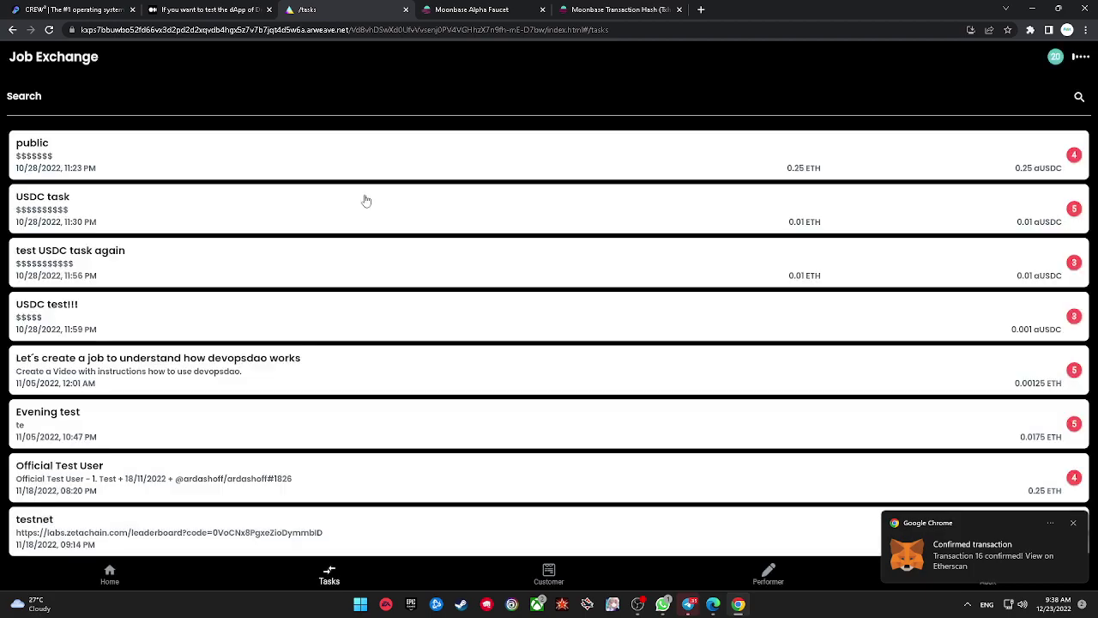
# - Open the "public" task on the Job Exchange and submit a participation with the message "public"
pyautogui.click(292, 149)
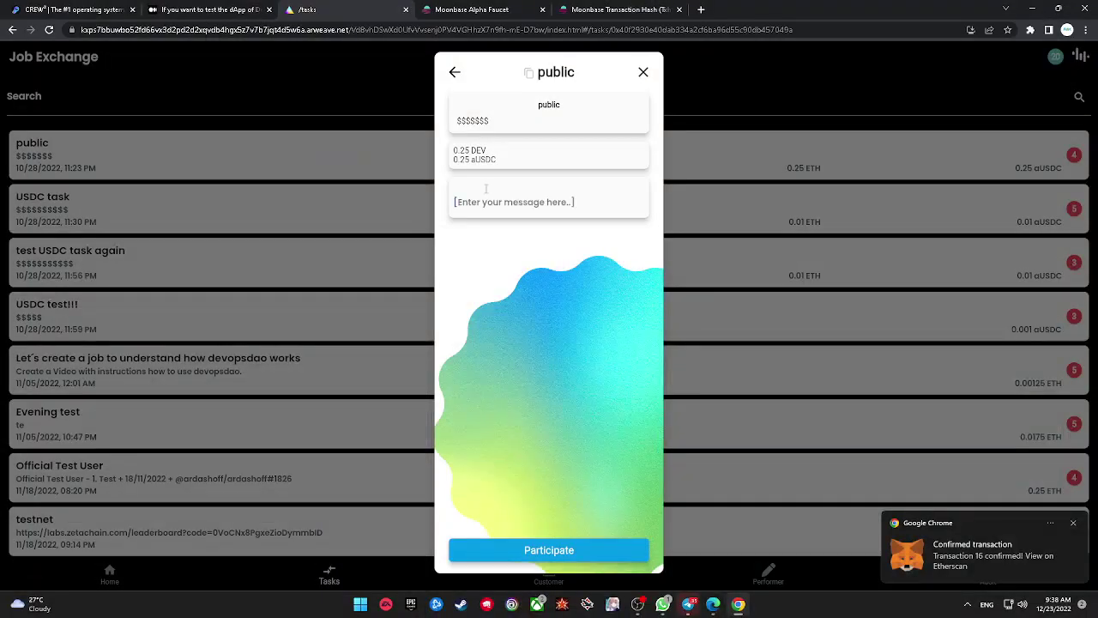
pyautogui.click(485, 188)
pyautogui.write('public')
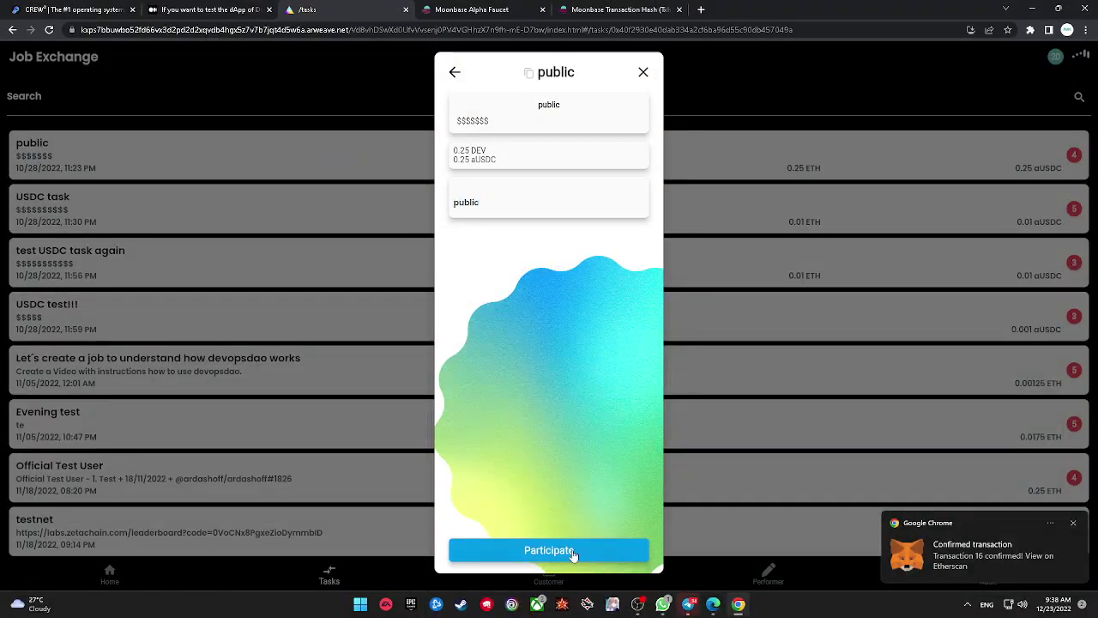
pyautogui.click(549, 550)
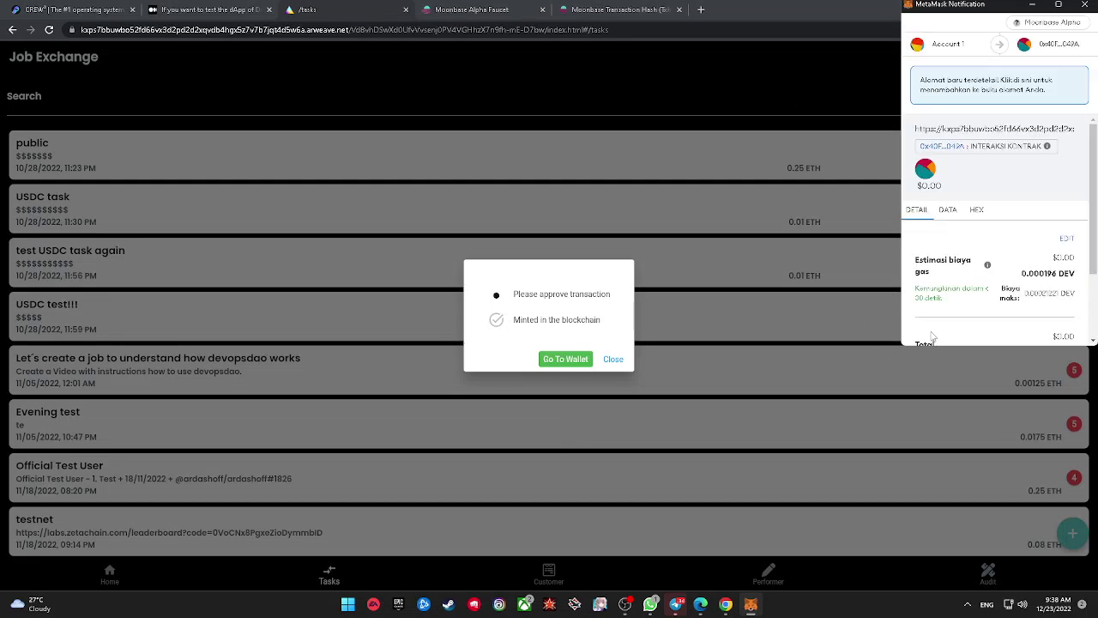
# - Review the "public" task transaction's data in MetaMask, confirm it, and close the transaction status dialog
pyautogui.scroll(-2, 933, 338)
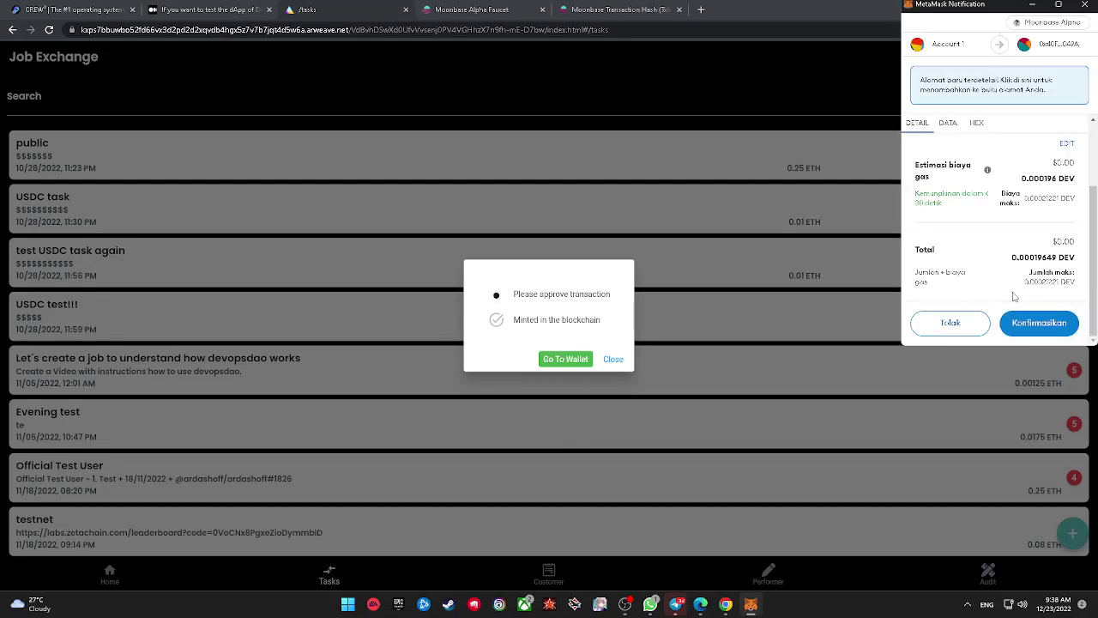
pyautogui.scroll(2, 1016, 297)
pyautogui.click(948, 211)
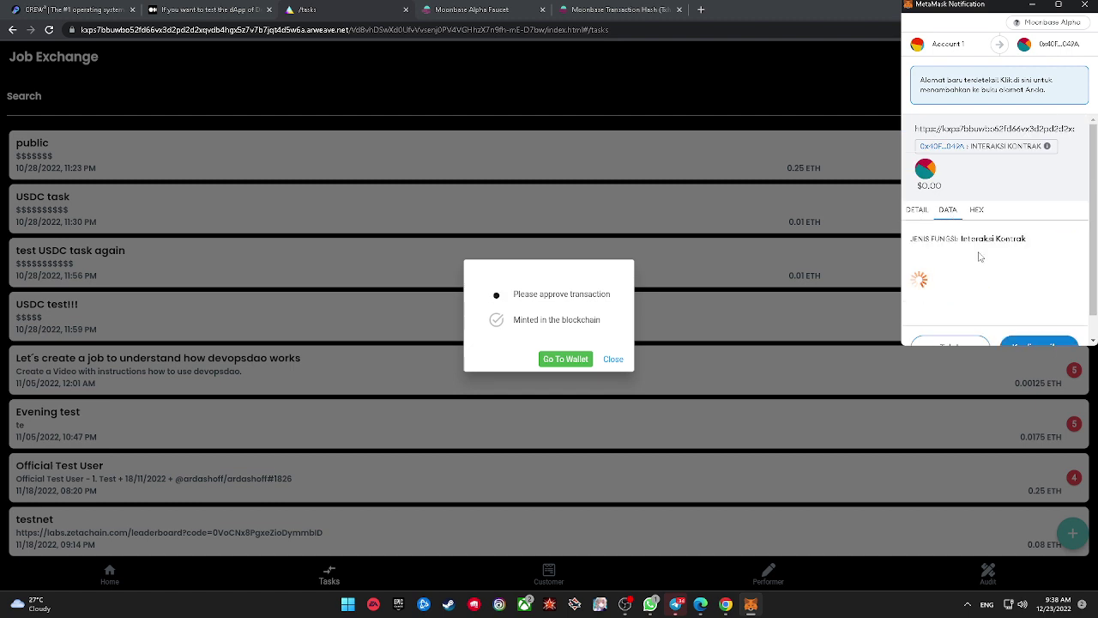
pyautogui.click(1036, 329)
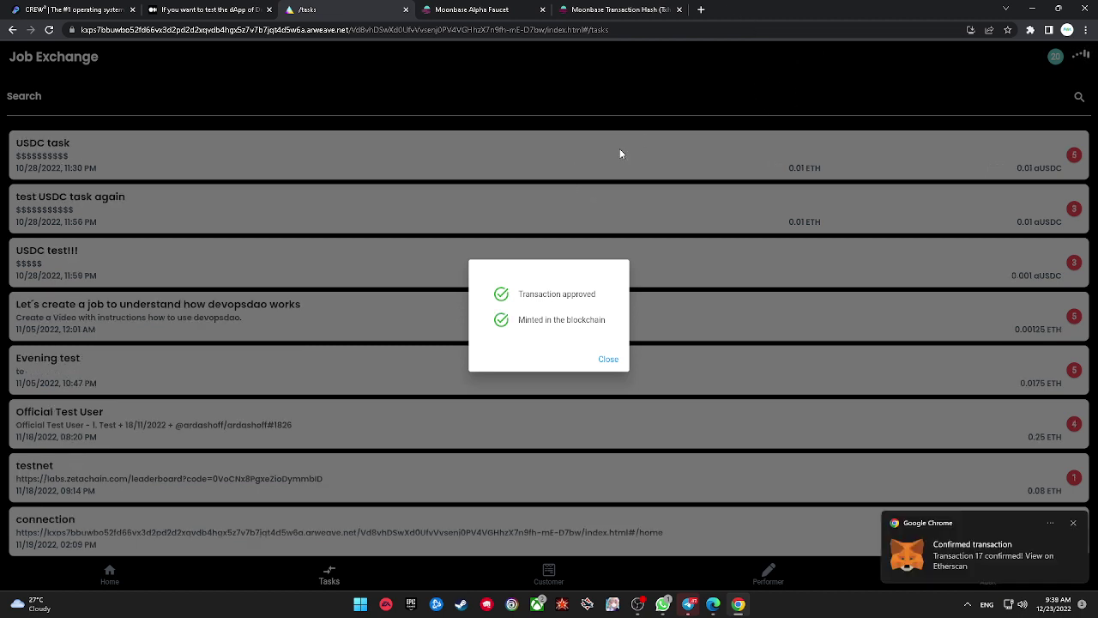
pyautogui.click(606, 359)
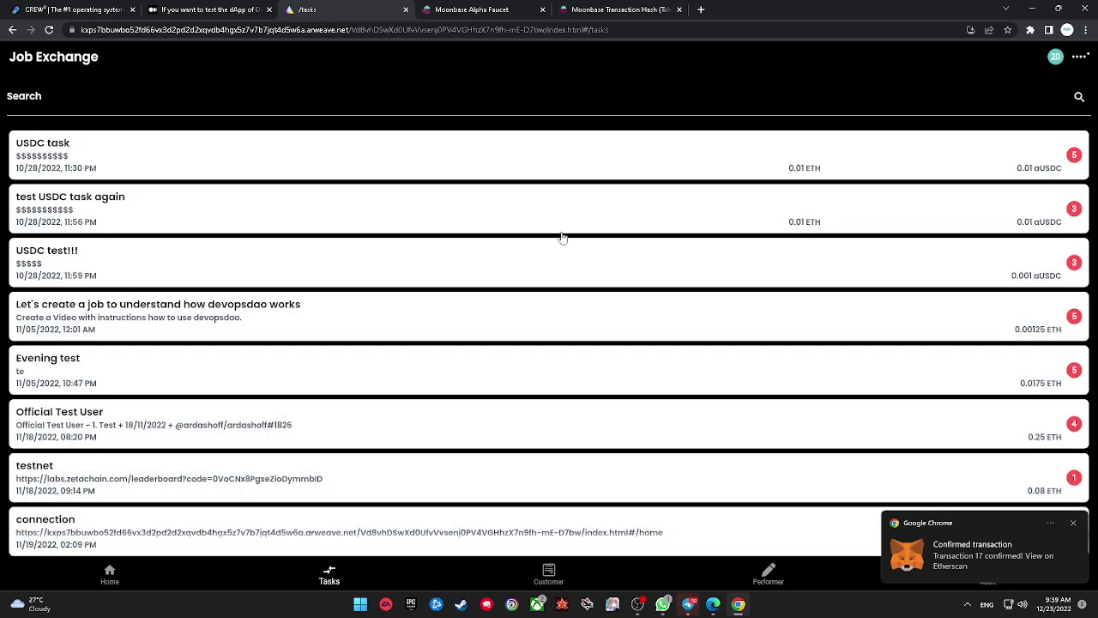
# - Participate in the "USDC task" with the message "usdc", confirm the transaction in MetaMask, and return to the task list
pyautogui.click(496, 168)
pyautogui.click(534, 191)
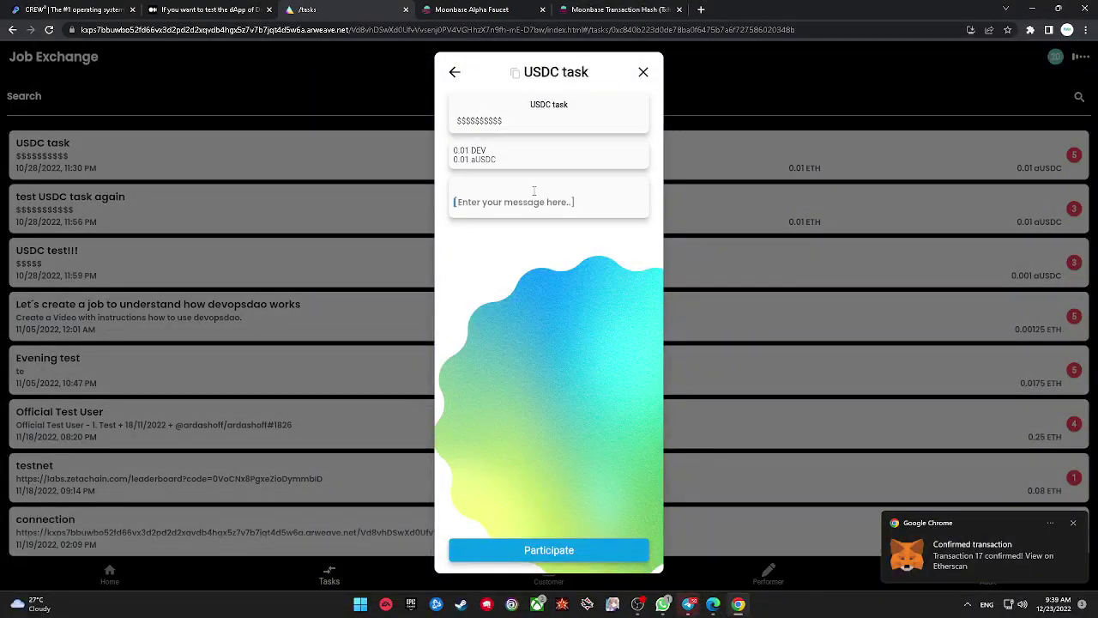
pyautogui.write('usdc')
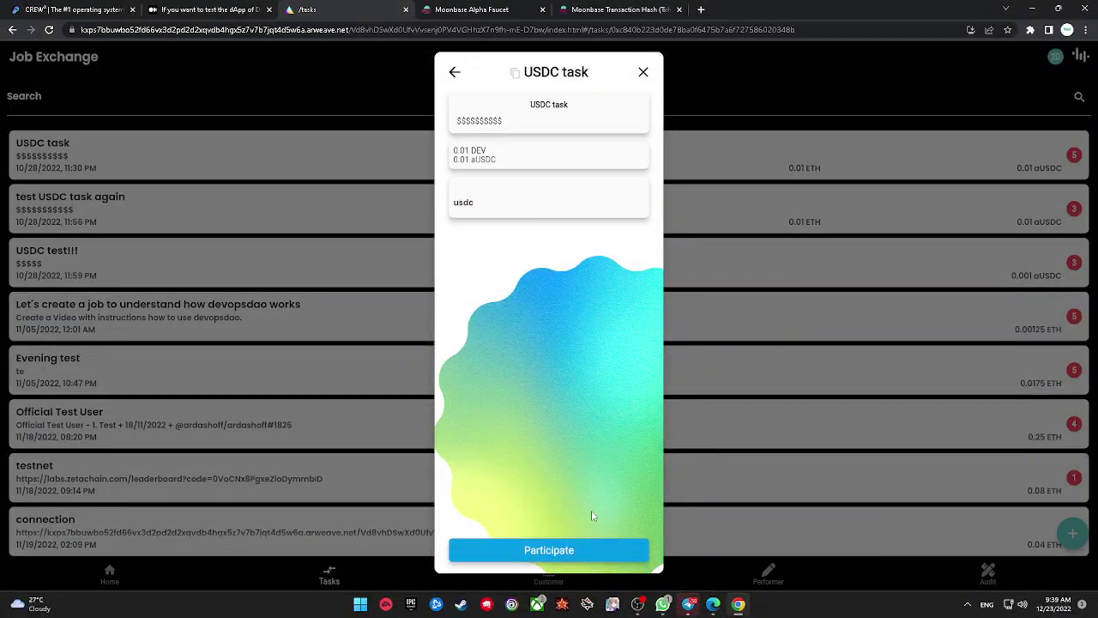
pyautogui.click(593, 553)
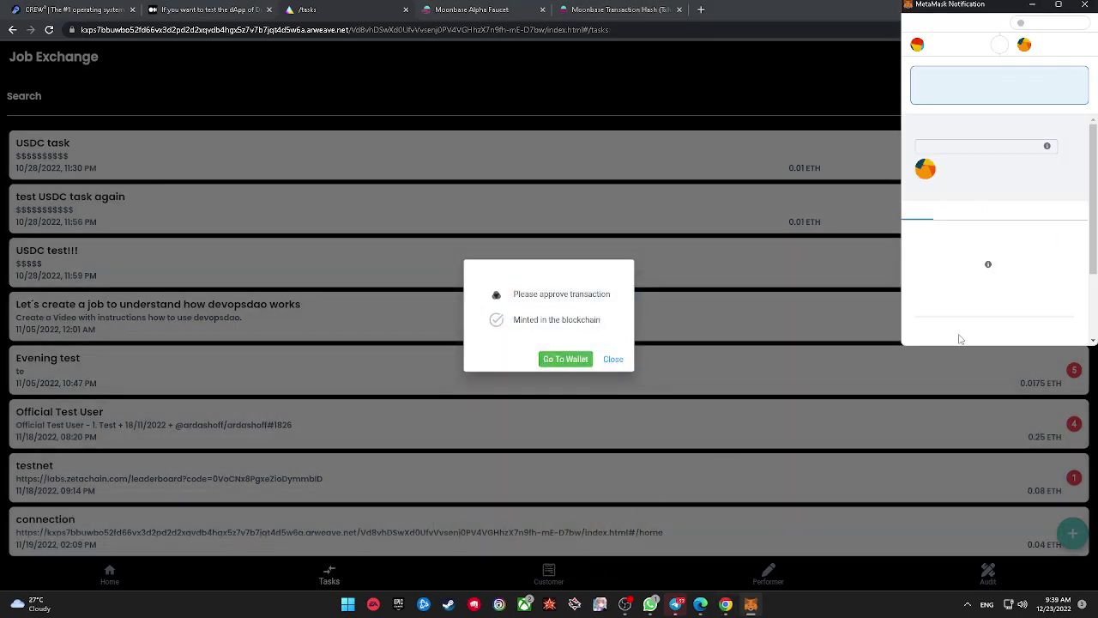
pyautogui.scroll(-3, 995, 331)
pyautogui.click(1040, 322)
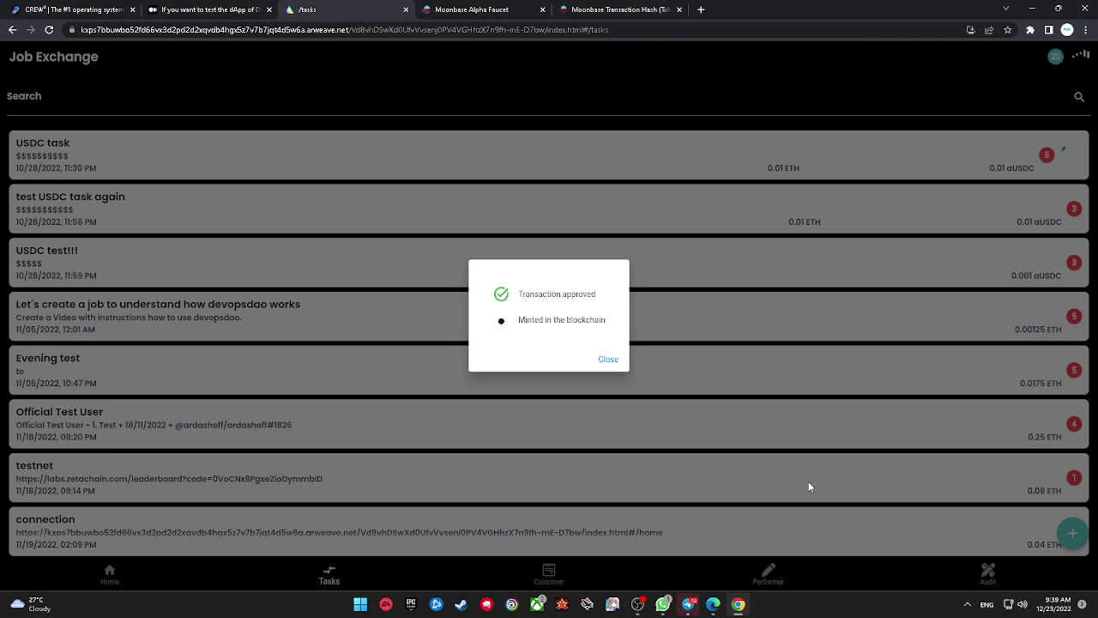
pyautogui.click(609, 359)
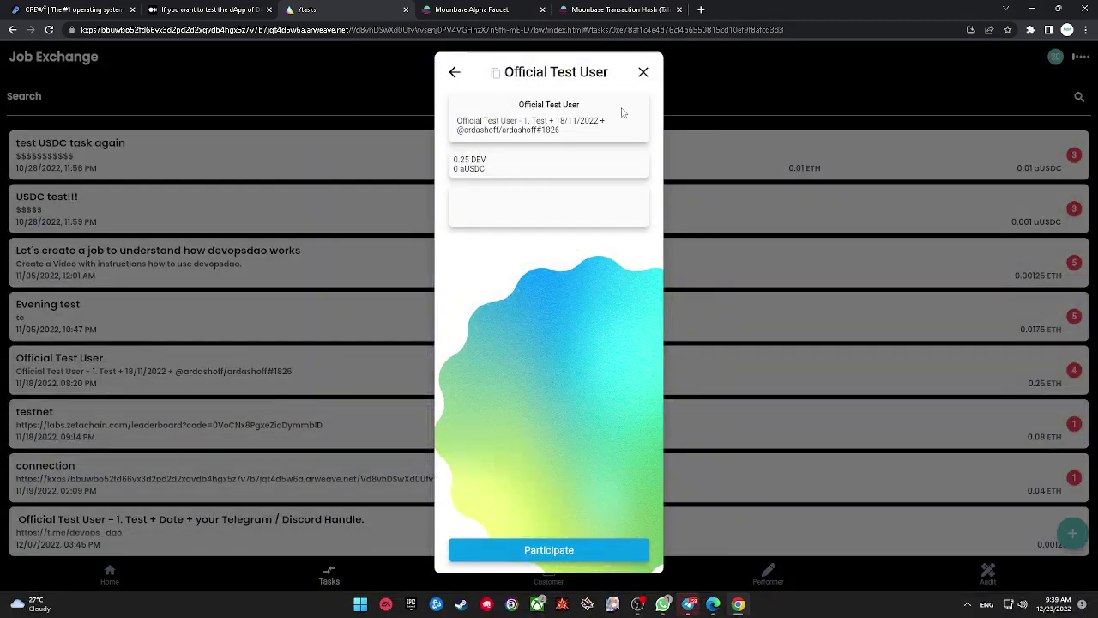
pyautogui.click(644, 74)
# - Participate in "test USDC task again" with the message "okay again", confirm the transaction in MetaMask, and return to the task list
pyautogui.click(670, 148)
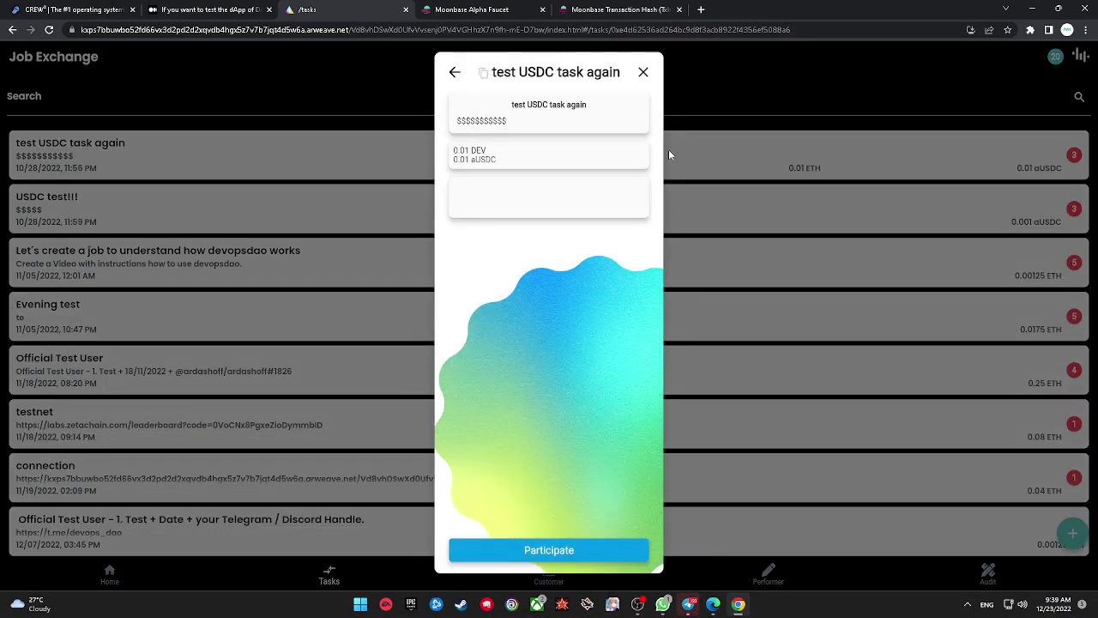
pyautogui.click(554, 208)
pyautogui.write('okay')
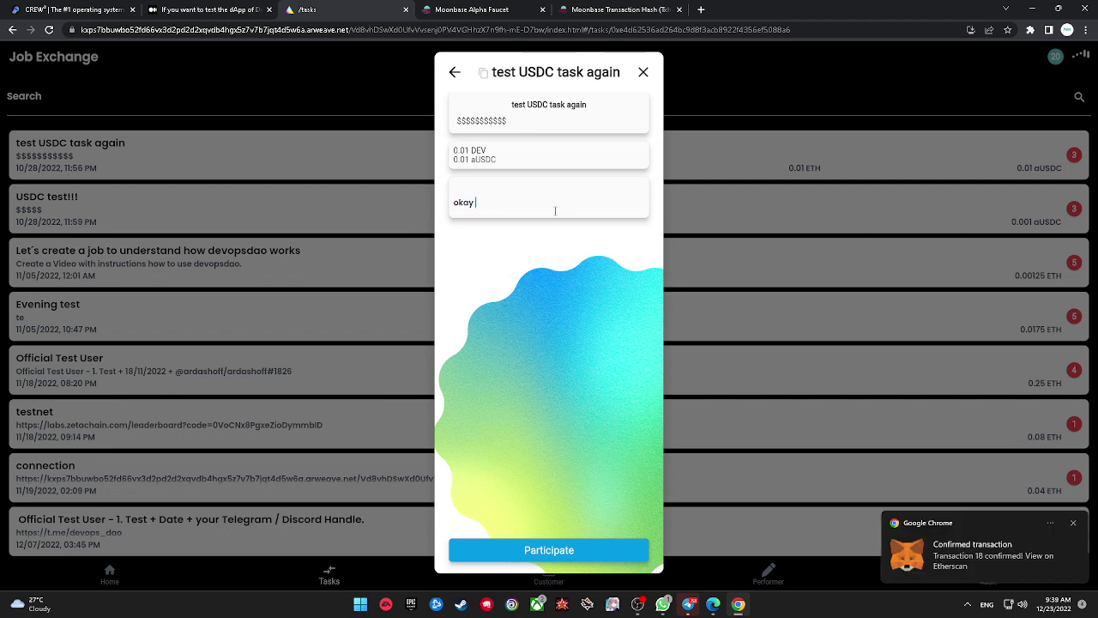
pyautogui.write(' again')
pyautogui.click(596, 547)
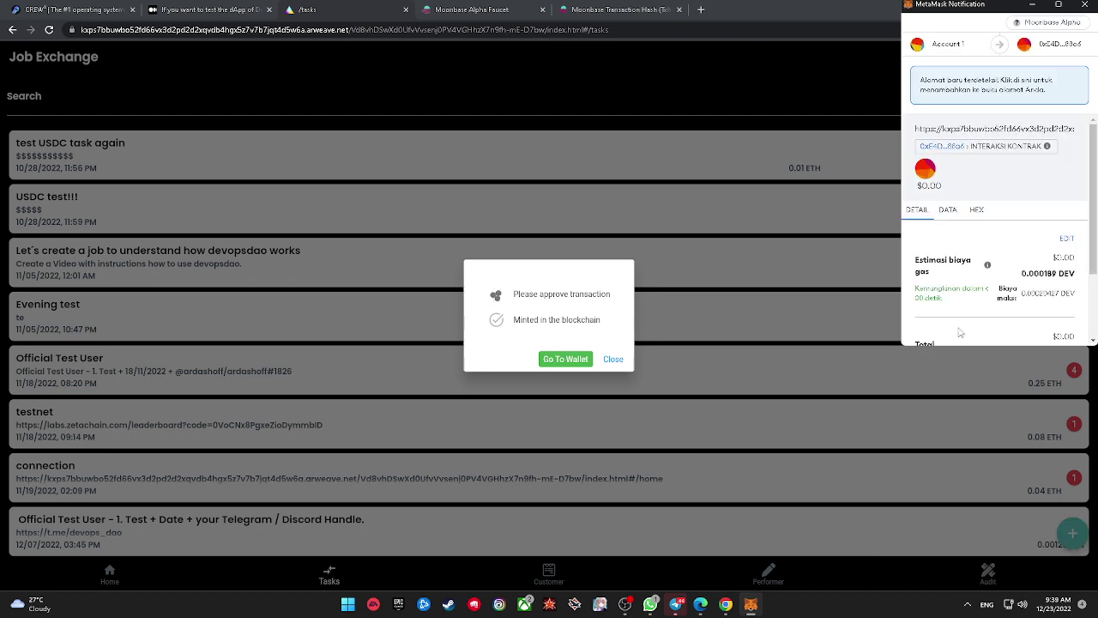
pyautogui.scroll(-2, 1045, 311)
pyautogui.click(1046, 316)
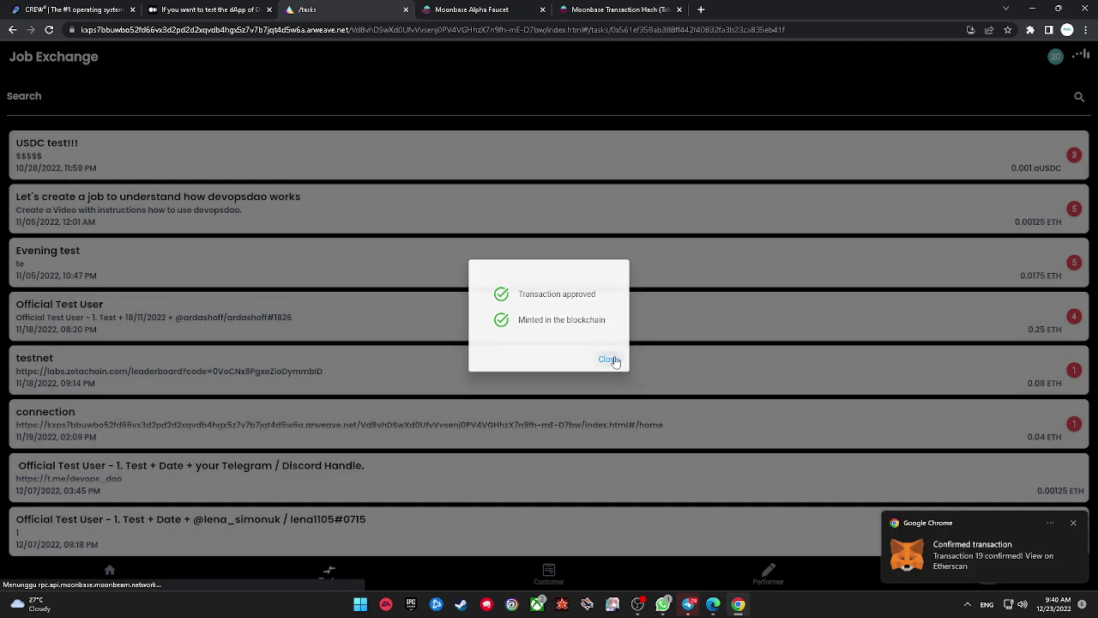
pyautogui.click(611, 358)
pyautogui.click(647, 77)
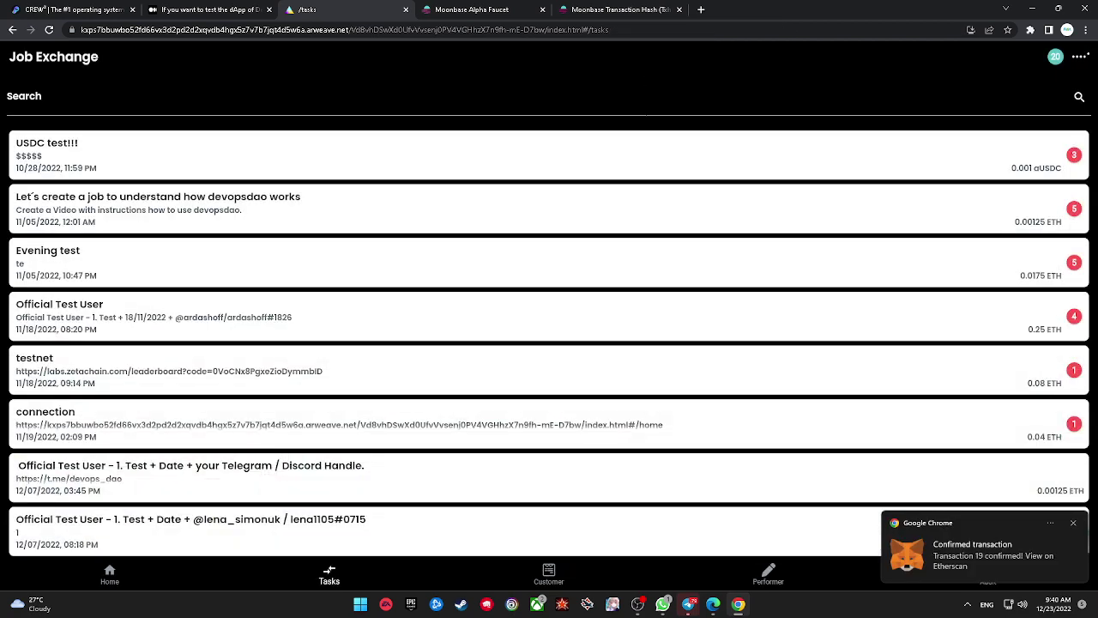
# - Participate in the "USDC test!!!" task with the message "usdc test", confirm the transaction in MetaMask, and return to the task list
pyautogui.click(650, 148)
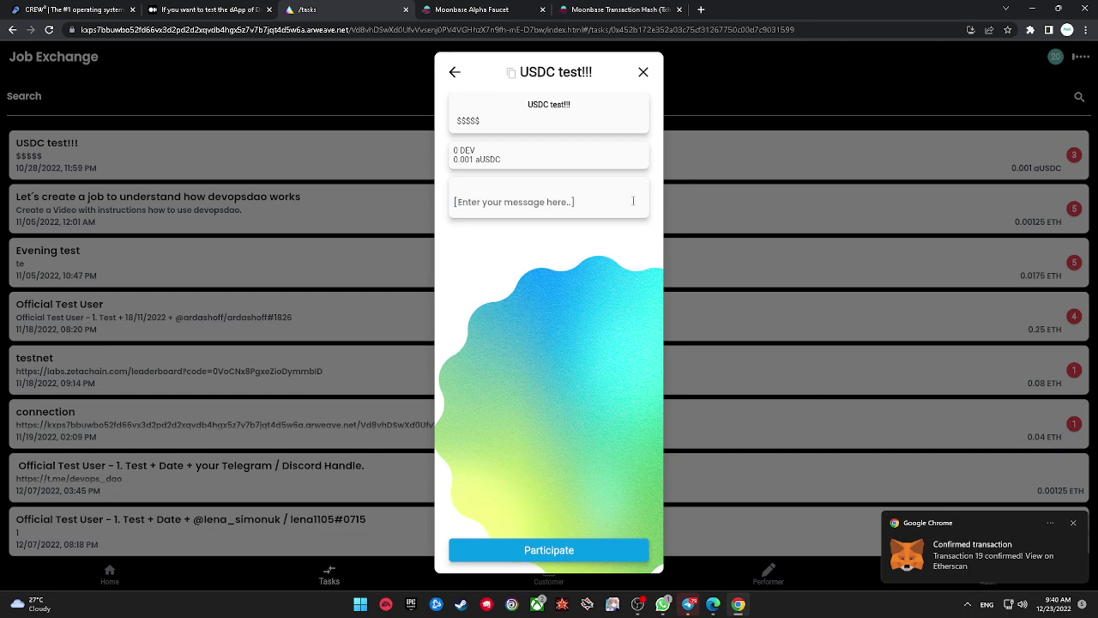
pyautogui.write('usdc test')
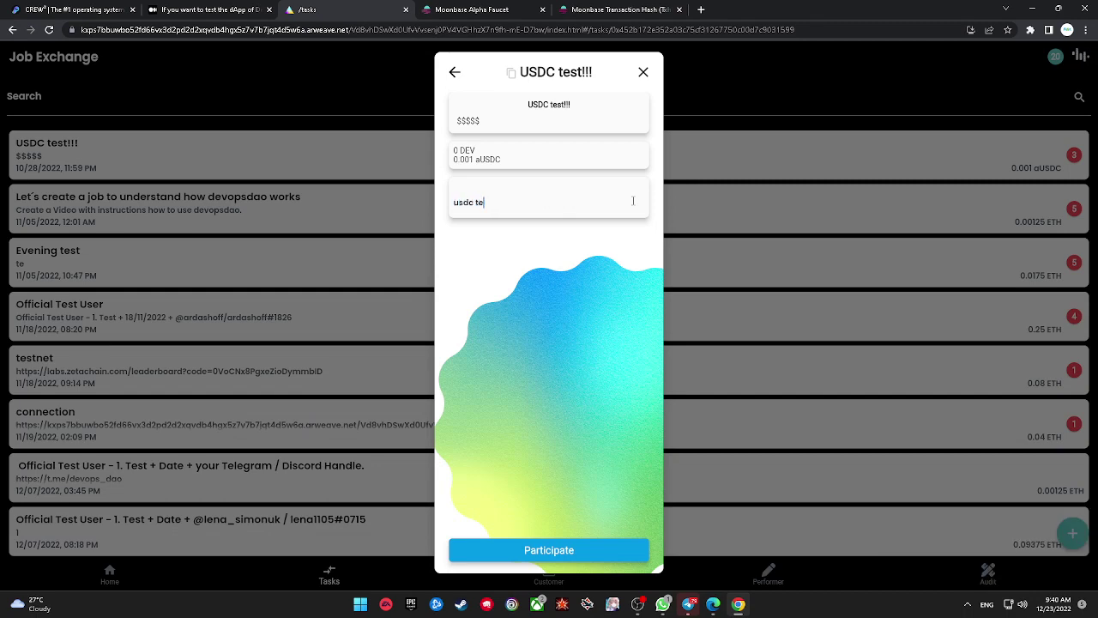
pyautogui.click(558, 541)
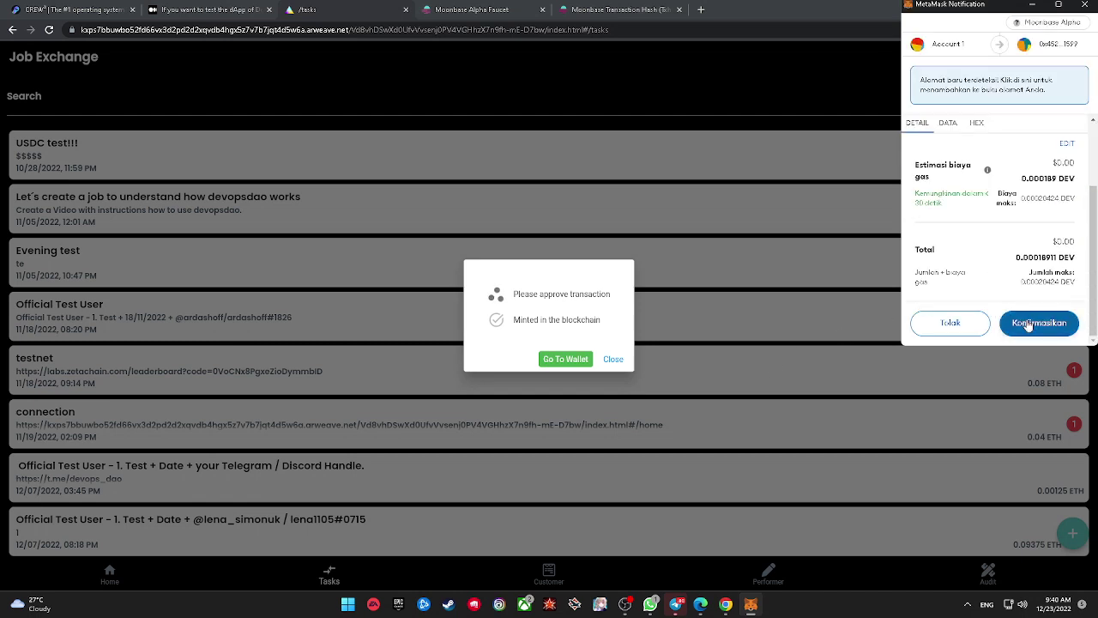
pyautogui.click(1028, 324)
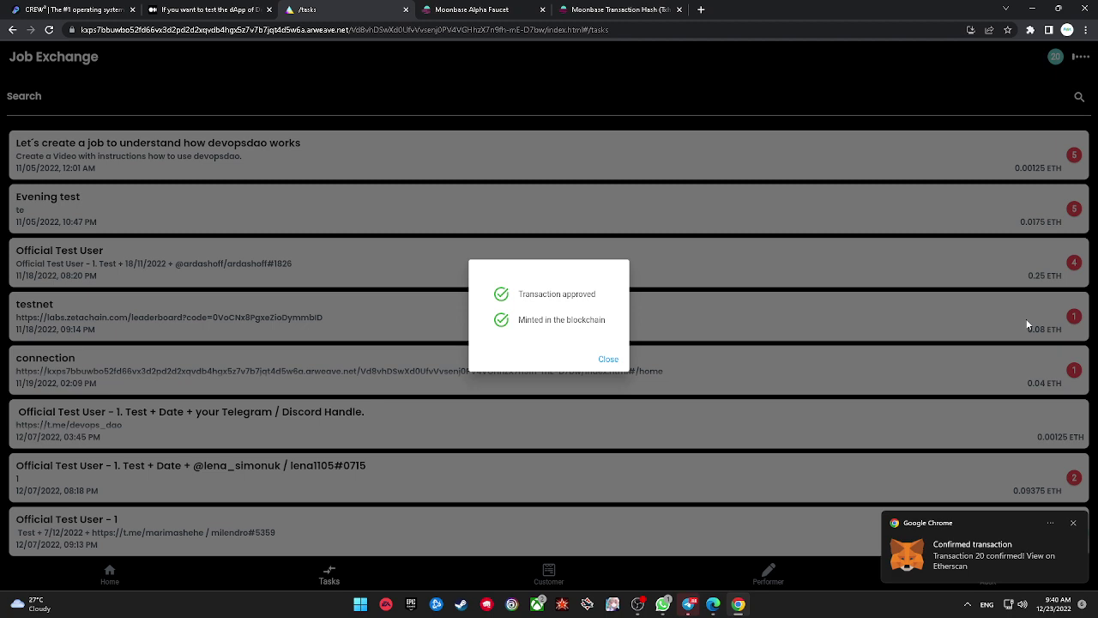
pyautogui.click(606, 360)
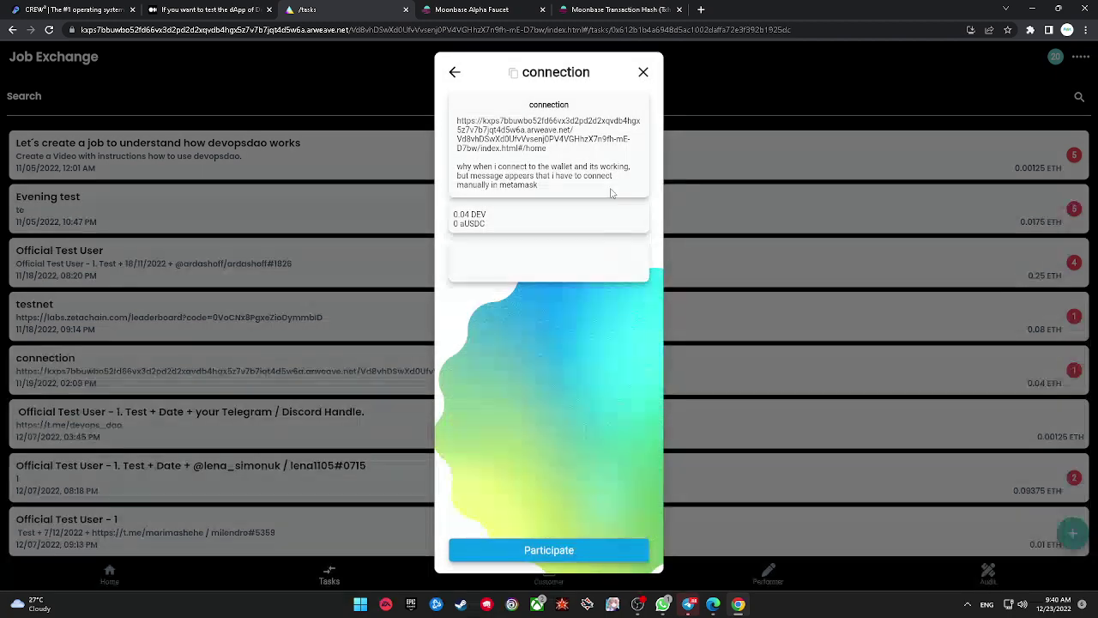
pyautogui.click(644, 72)
# - Participate in the "Let´s create a job to understand how devopsdao works" task with the message "okay" and confirm its transaction in MetaMask
pyautogui.click(944, 155)
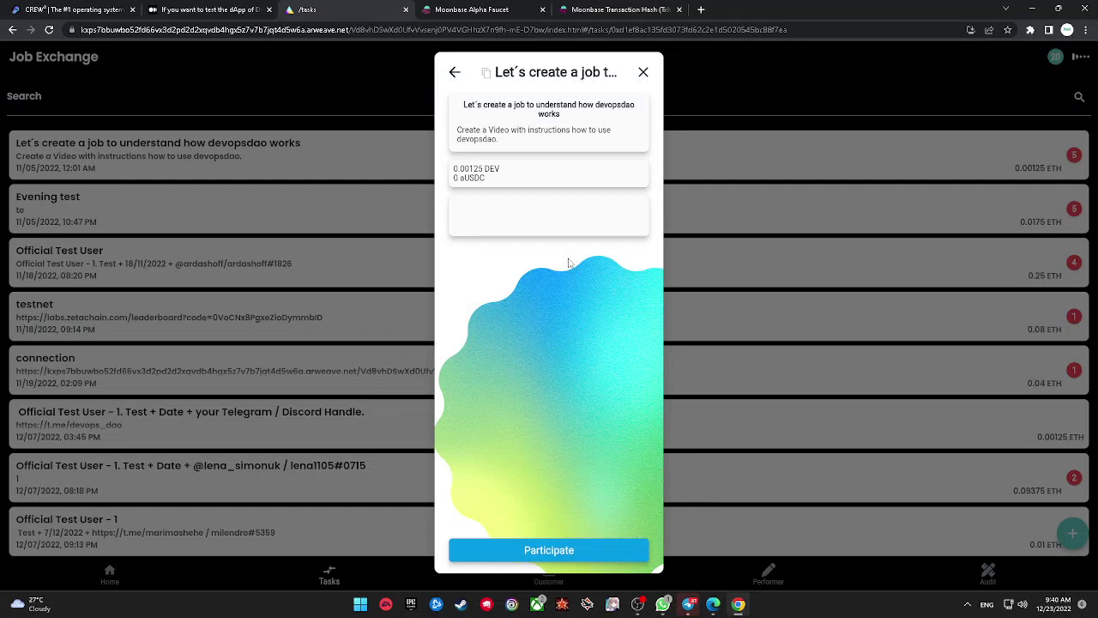
pyautogui.click(595, 222)
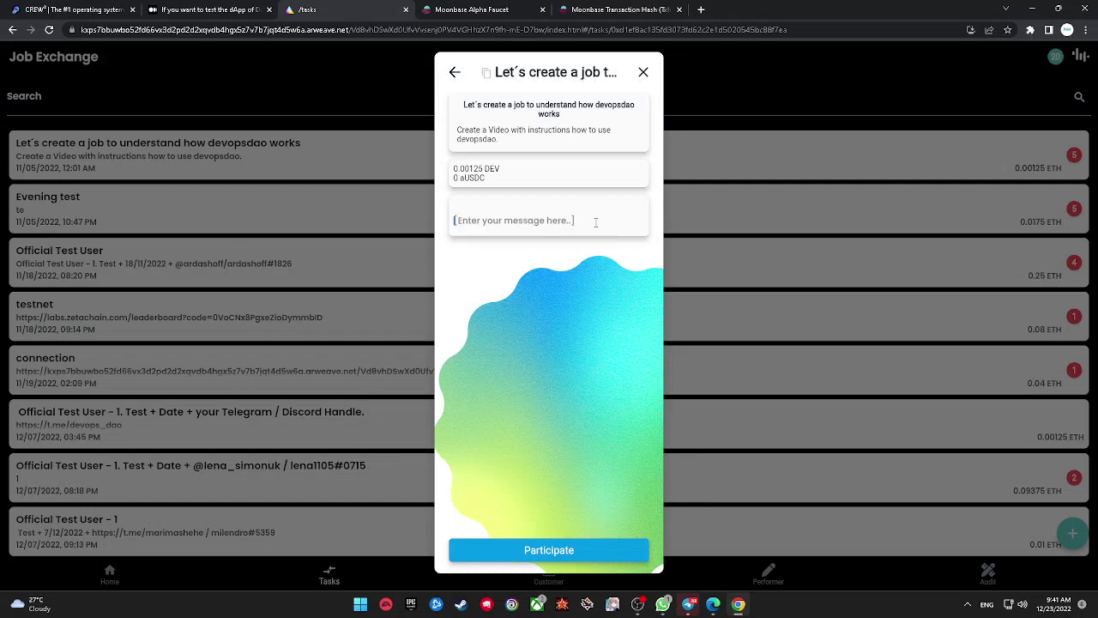
pyautogui.write('okay')
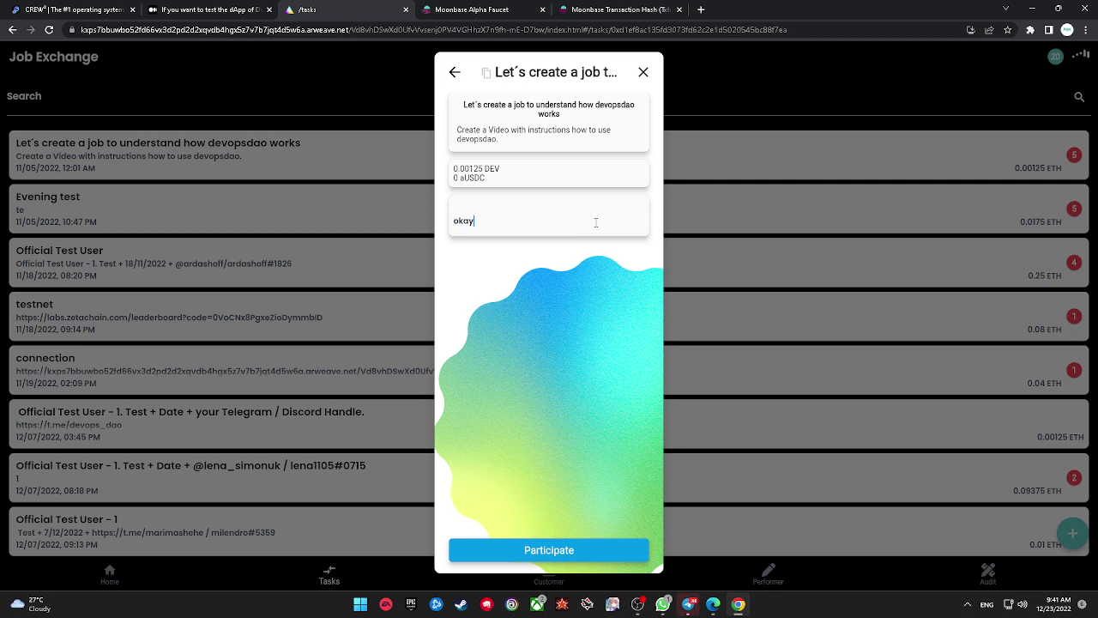
pyautogui.click(570, 551)
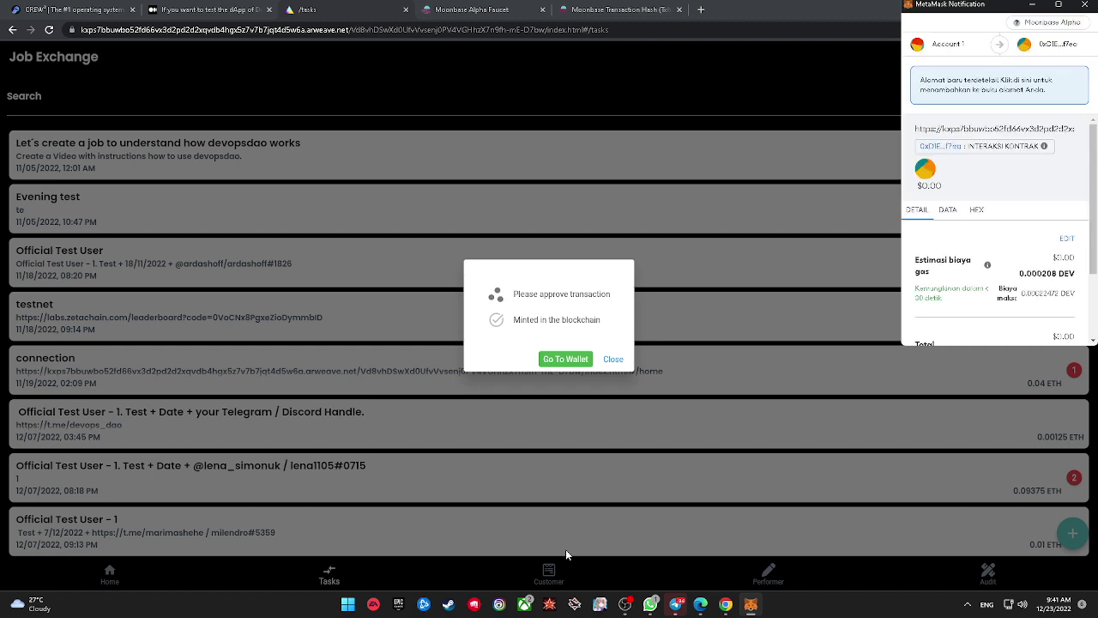
pyautogui.scroll(-2, 1012, 258)
pyautogui.click(1021, 321)
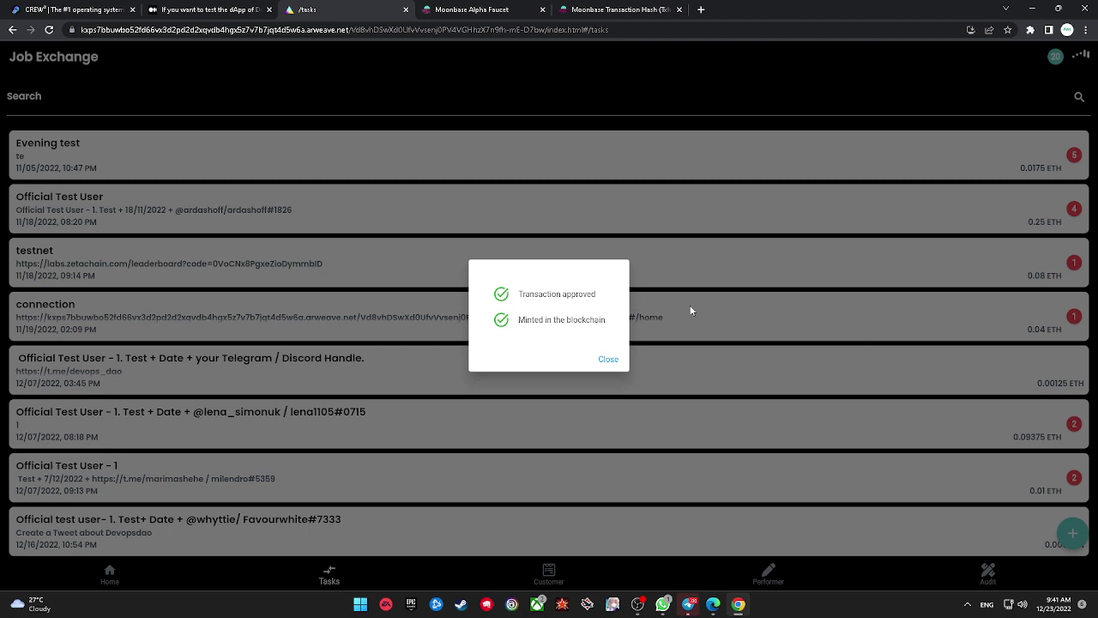
pyautogui.click(608, 359)
# - Participate in the "Evening test" task with the message "this evening" and confirm its transaction in MetaMask
pyautogui.click(550, 174)
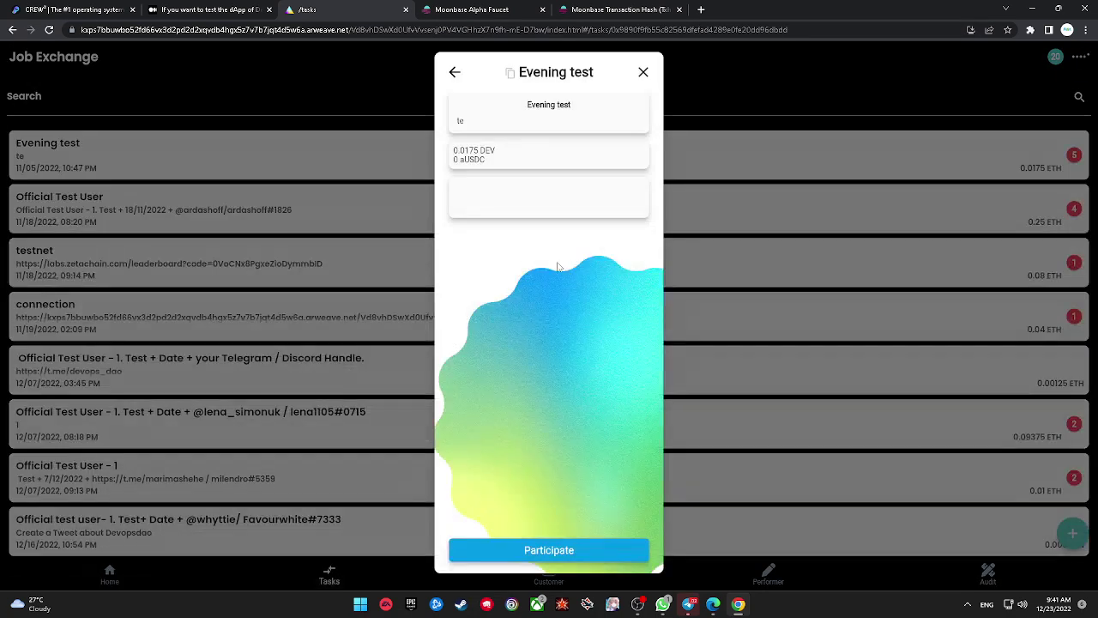
pyautogui.write('this evening')
pyautogui.click(514, 550)
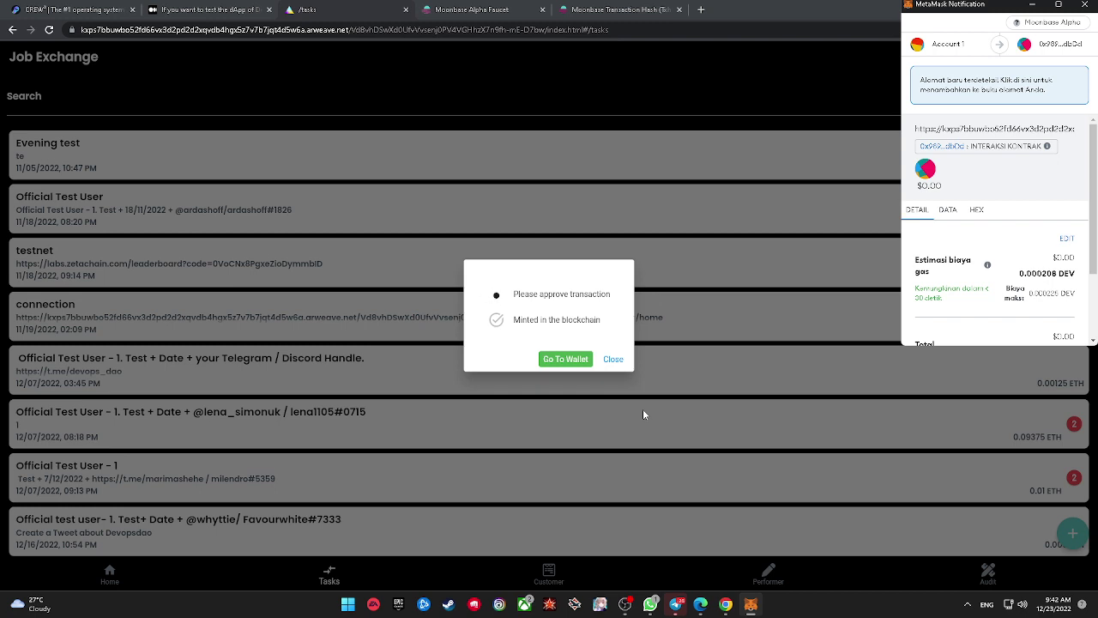
pyautogui.scroll(-2, 995, 257)
pyautogui.click(1021, 318)
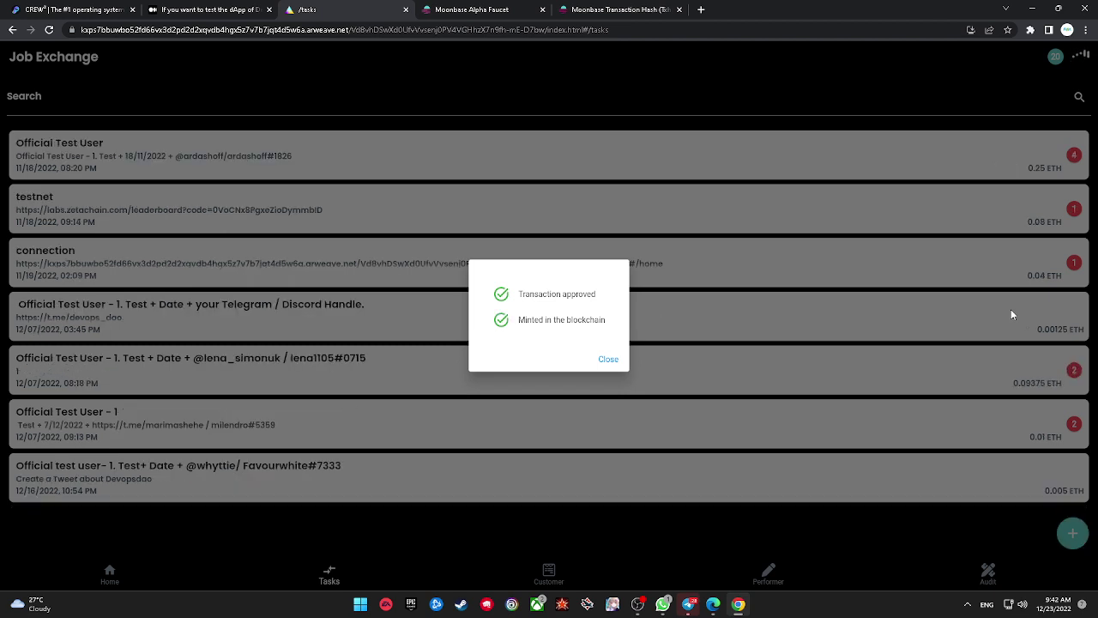
pyautogui.click(608, 359)
# - Participate in the 0.25 ETH "Official Test User" task with a hello message naming its author, and confirm the transaction in MetaMask
pyautogui.click(491, 157)
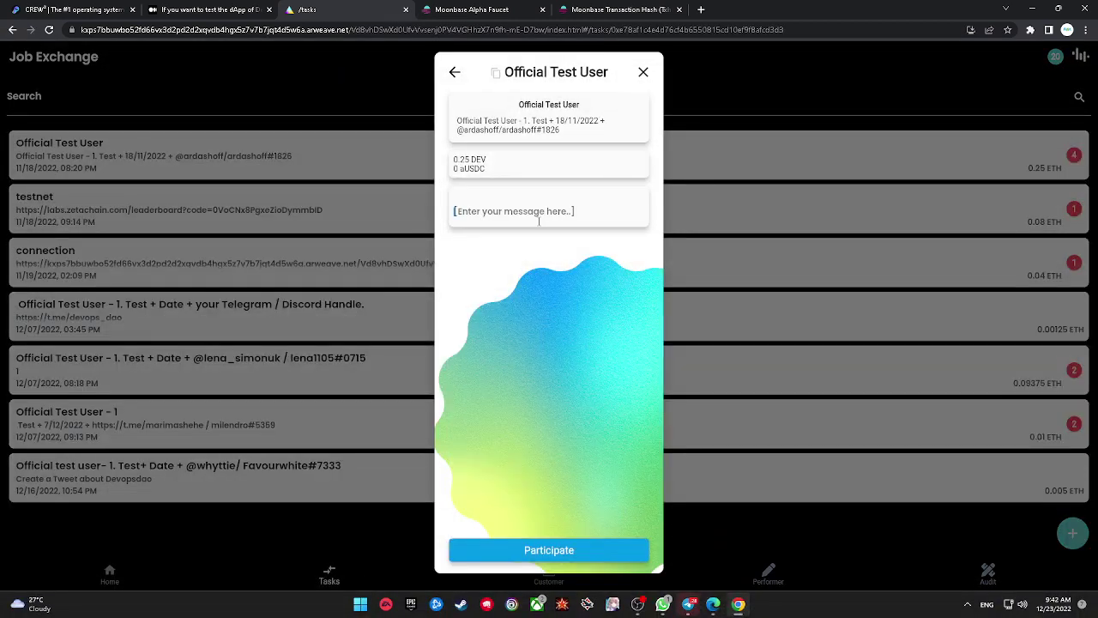
pyautogui.write('hello ard')
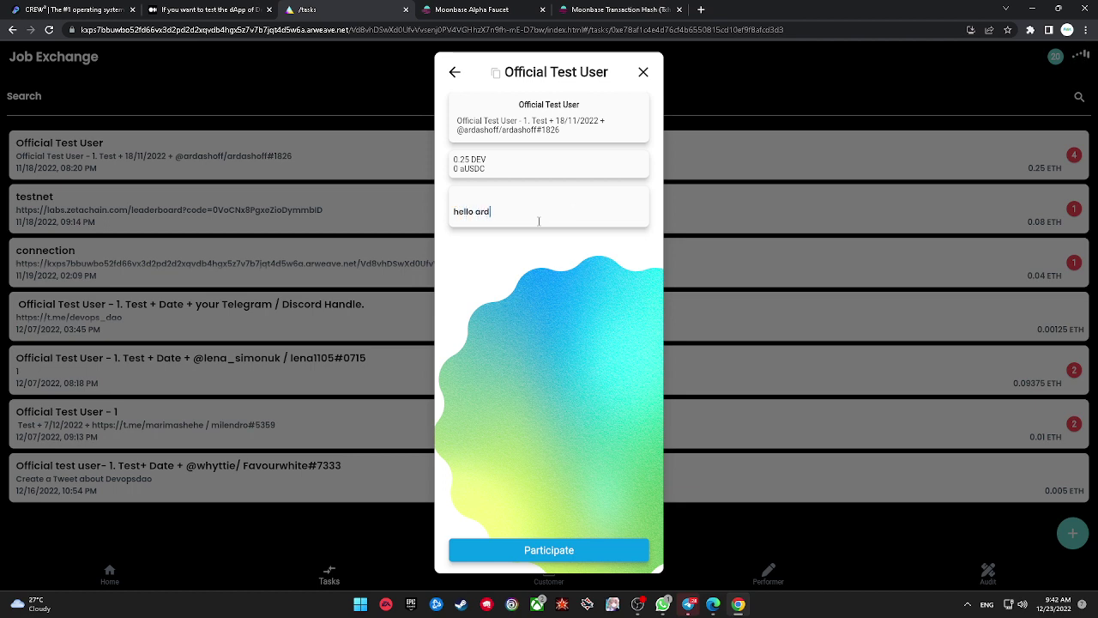
pyautogui.write('ashoff')
pyautogui.click(547, 550)
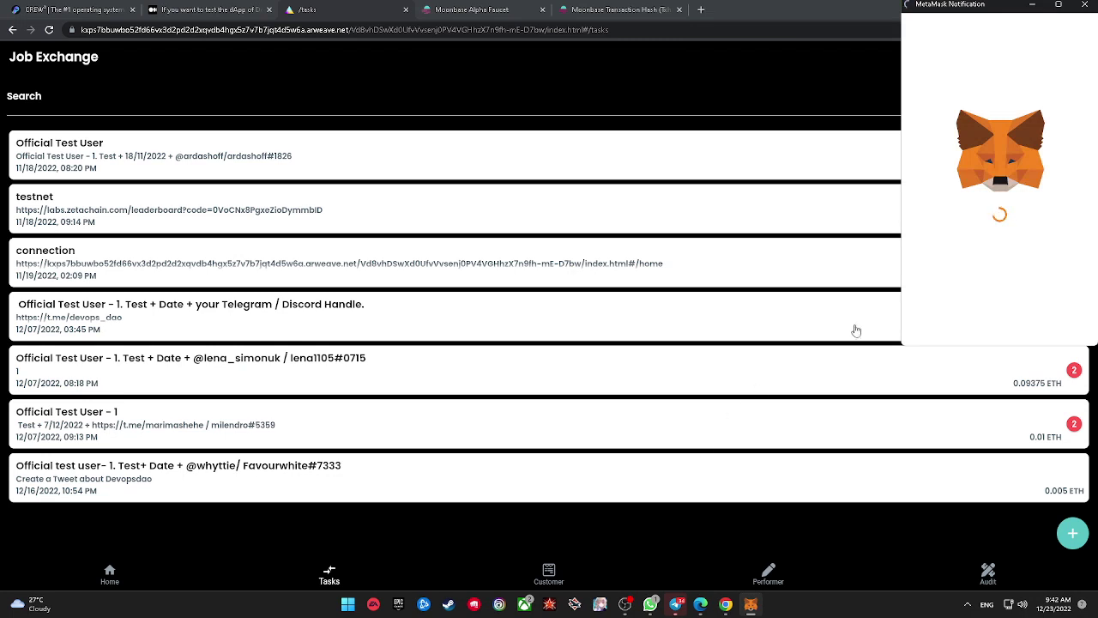
pyautogui.click(1031, 324)
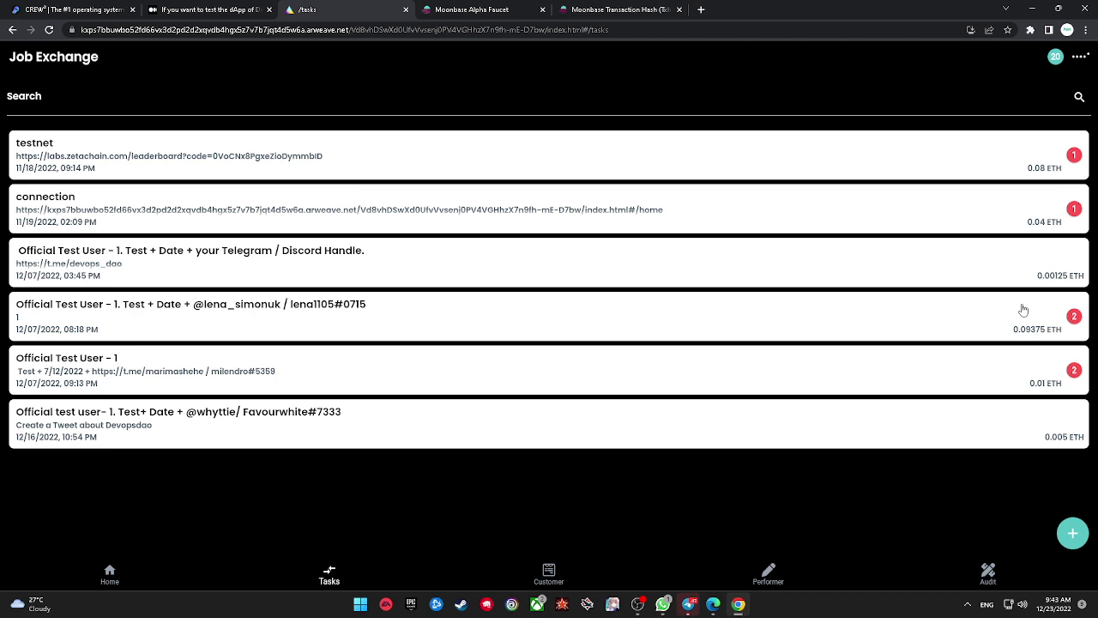
# - Send the message "test" in the chat of the "testnet" task and confirm its transaction in MetaMask
pyautogui.click(787, 151)
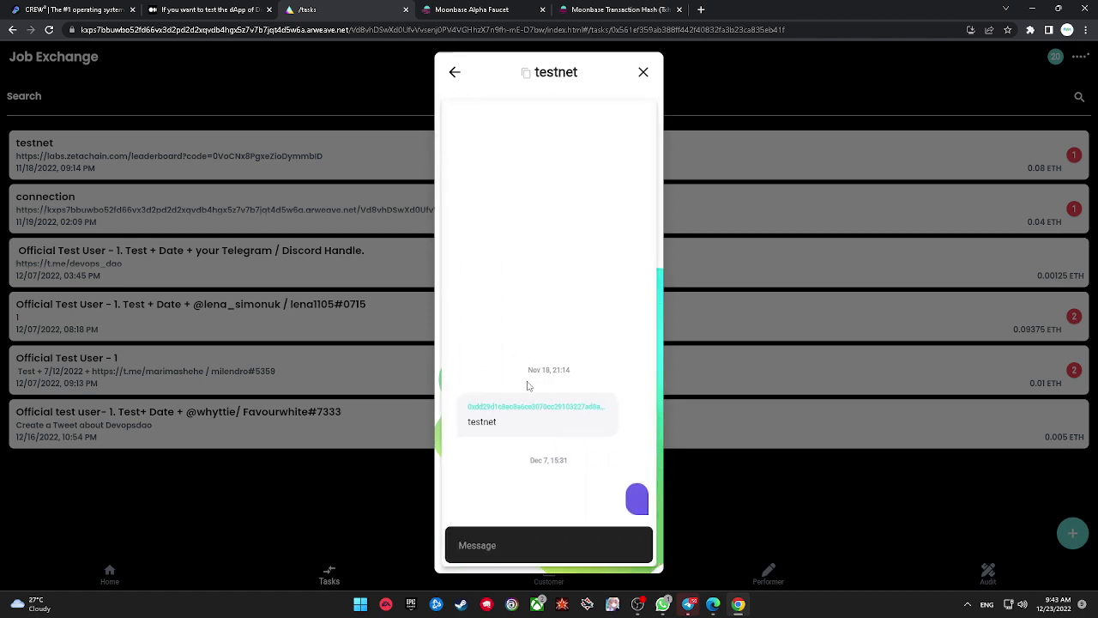
pyautogui.click(575, 539)
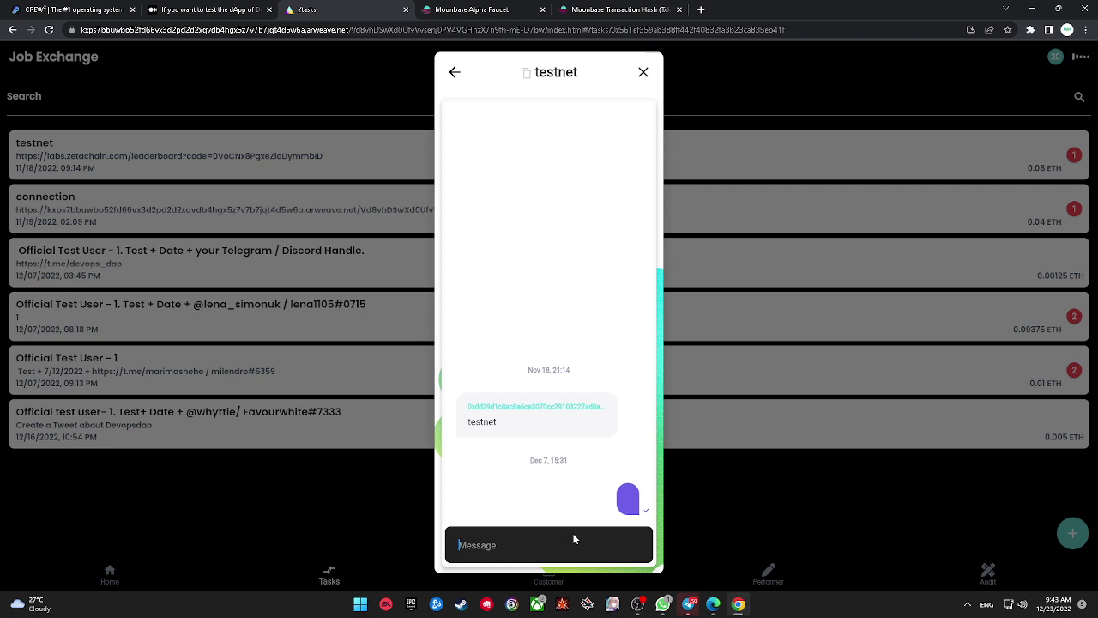
pyautogui.write('test')
pyautogui.press('Return')
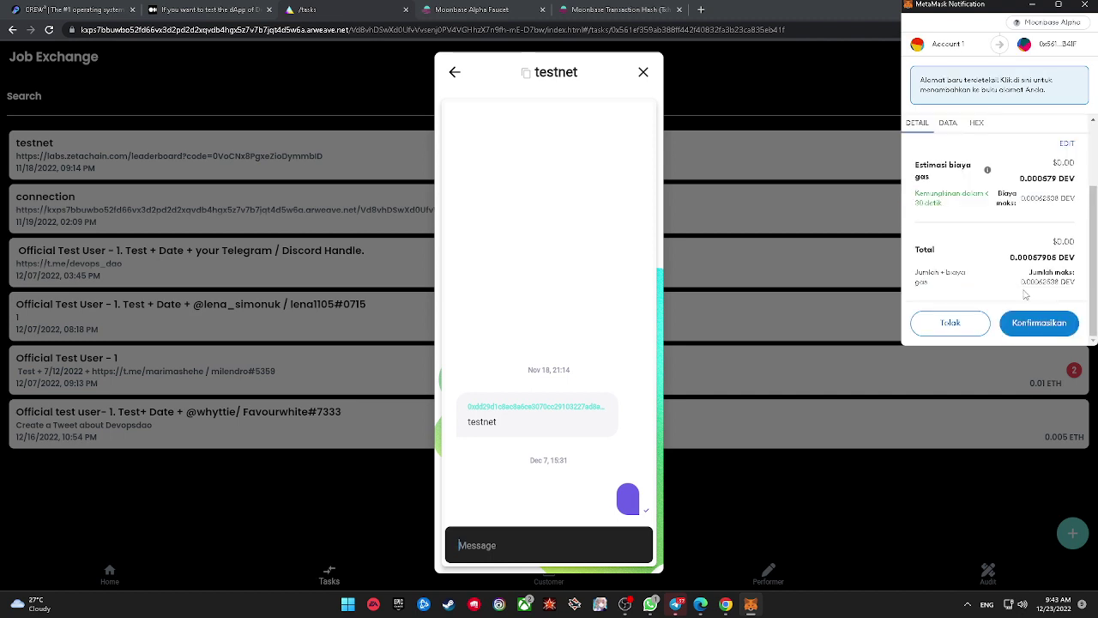
pyautogui.click(1036, 324)
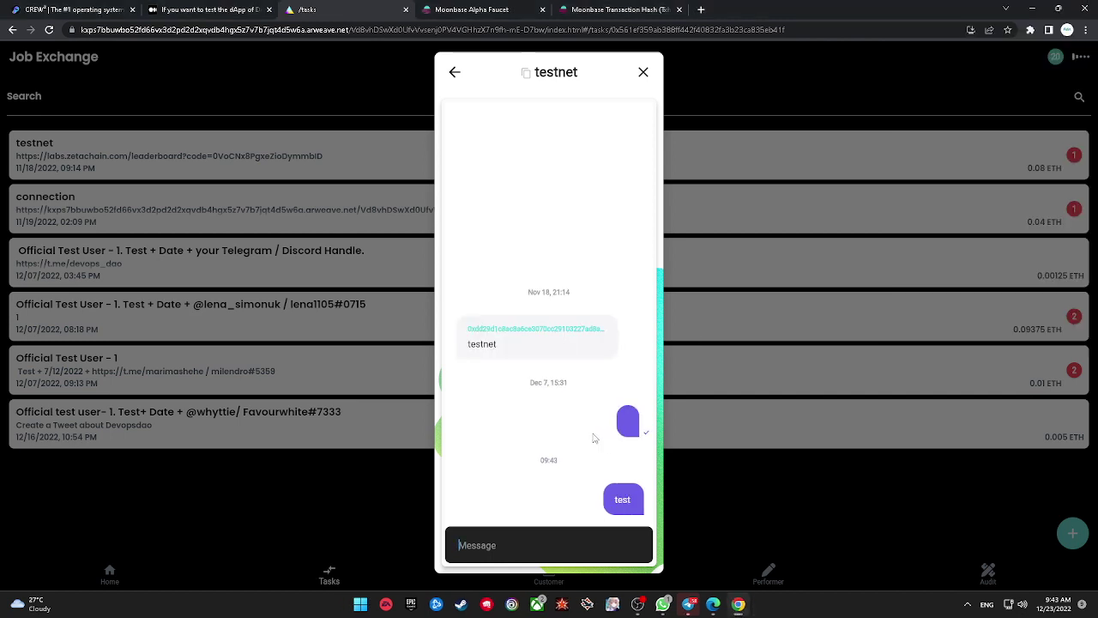
# - Participate in the "testnet" task without a message and confirm the transaction in MetaMask
pyautogui.click(454, 72)
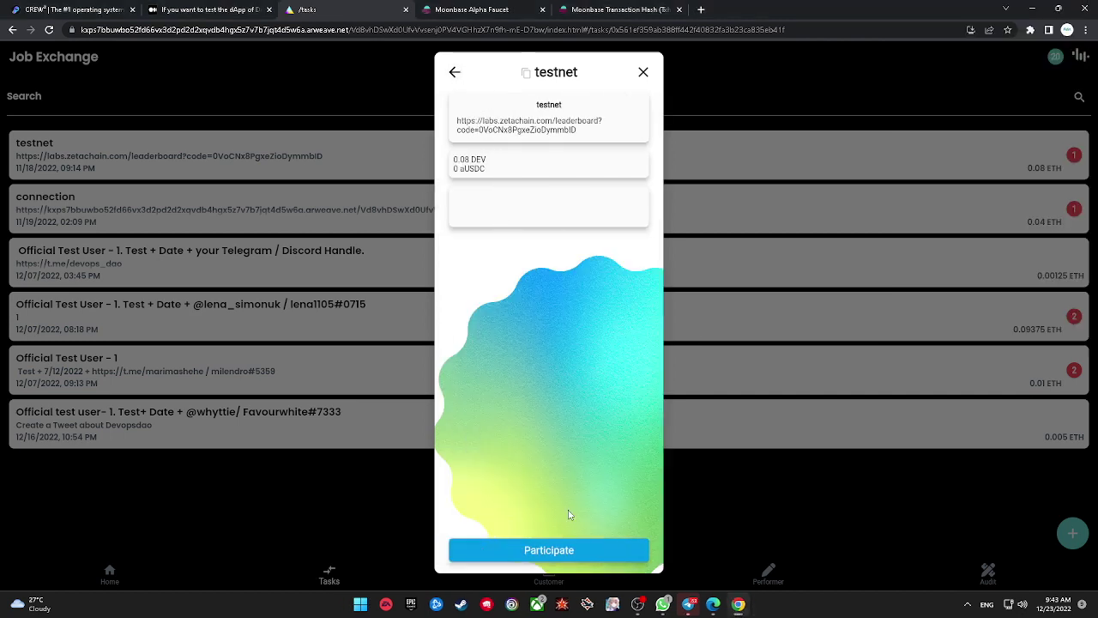
pyautogui.click(571, 549)
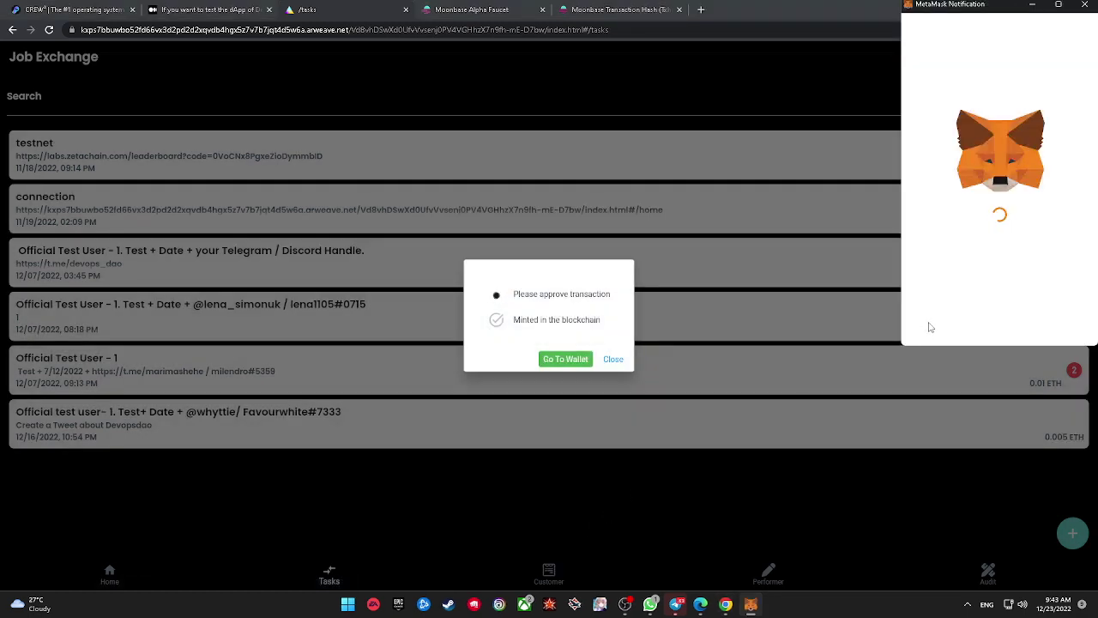
pyautogui.click(1038, 322)
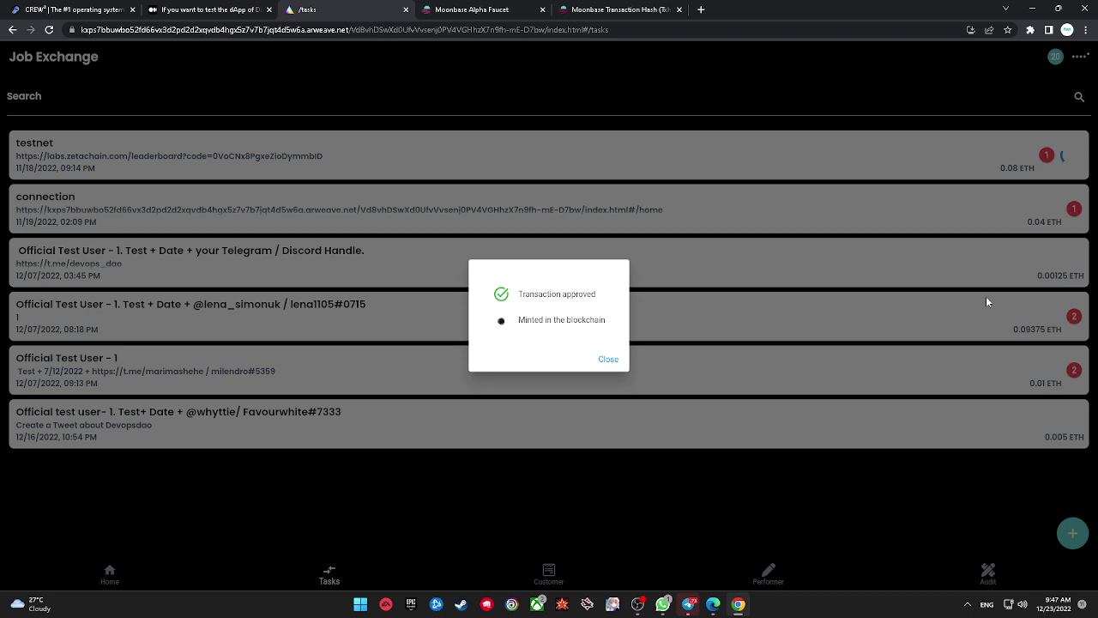
# - Examine the latest contract interaction in the MetaMask activity, including its status, gas fees, activity log and transaction data
pyautogui.click(1027, 31)
pyautogui.click(908, 206)
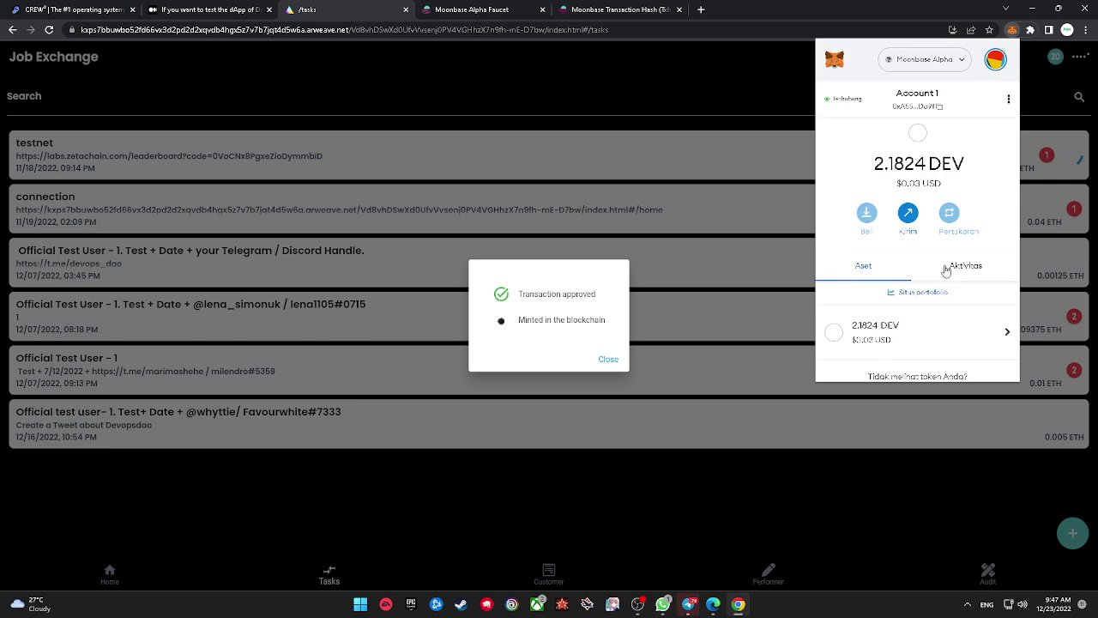
pyautogui.click(944, 273)
pyautogui.click(944, 329)
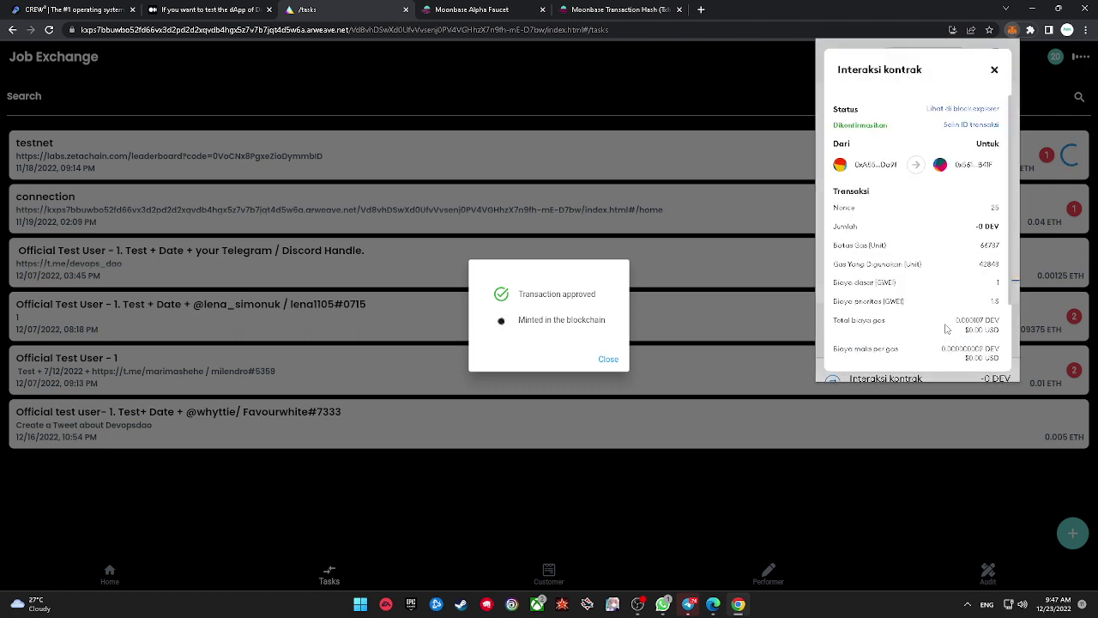
pyautogui.scroll(-3, 949, 326)
pyautogui.doubleClick(882, 326)
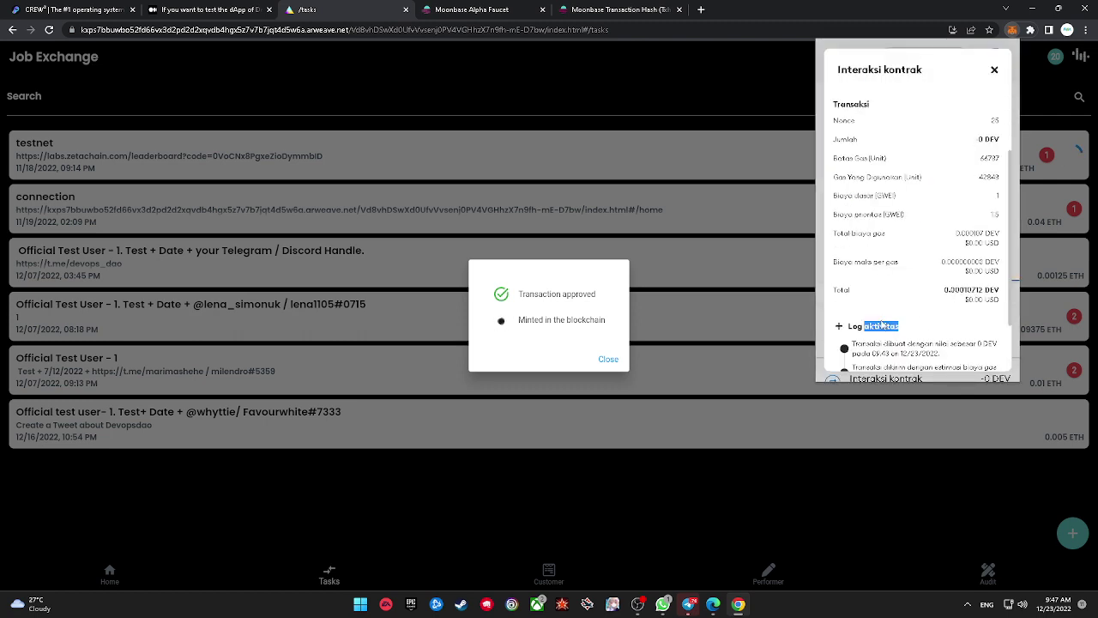
pyautogui.scroll(-1, 884, 325)
pyautogui.click(892, 348)
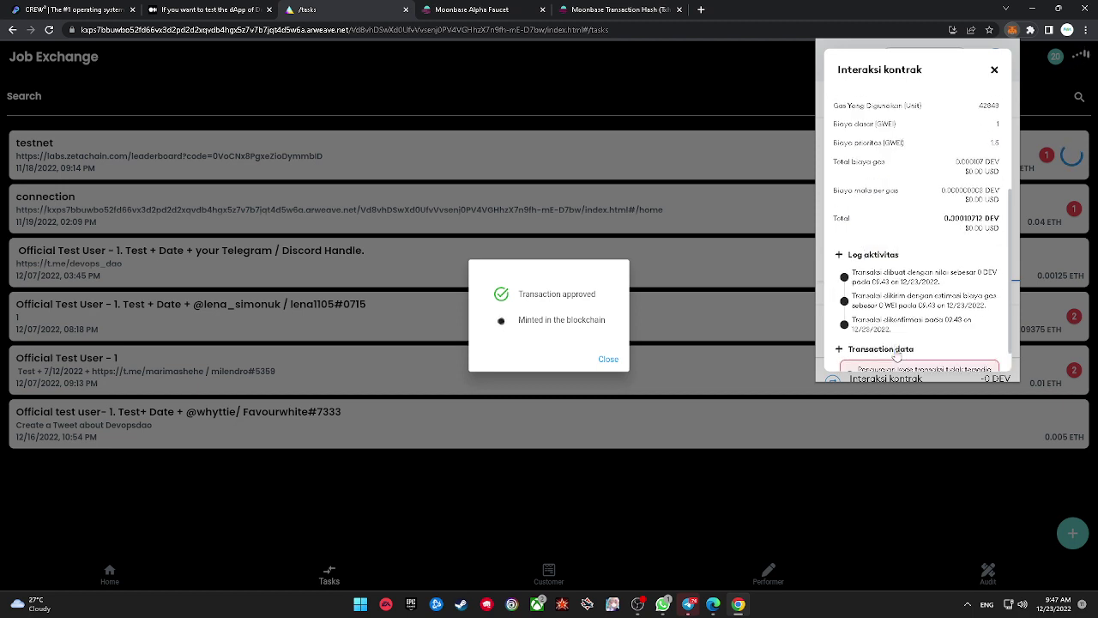
pyautogui.scroll(-1, 897, 356)
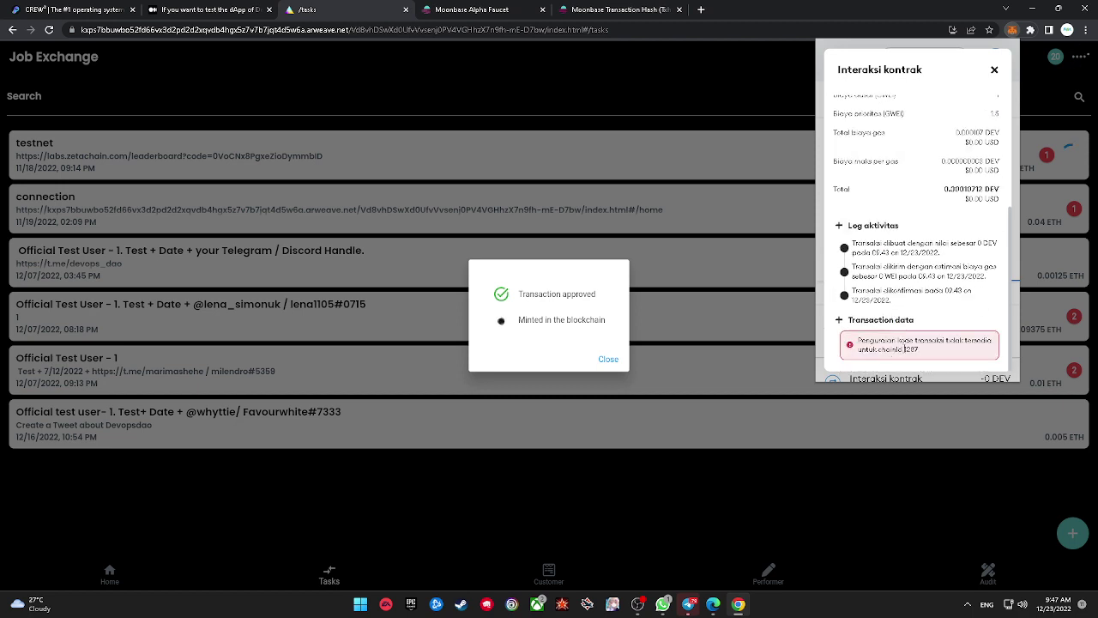
pyautogui.scroll(5, 904, 348)
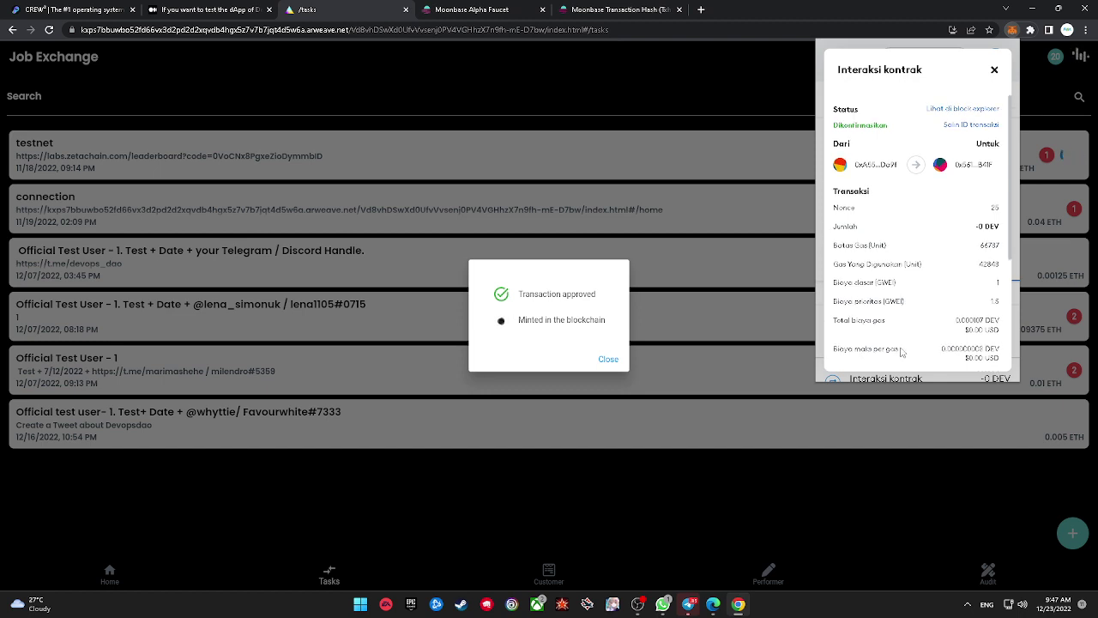
pyautogui.click(580, 315)
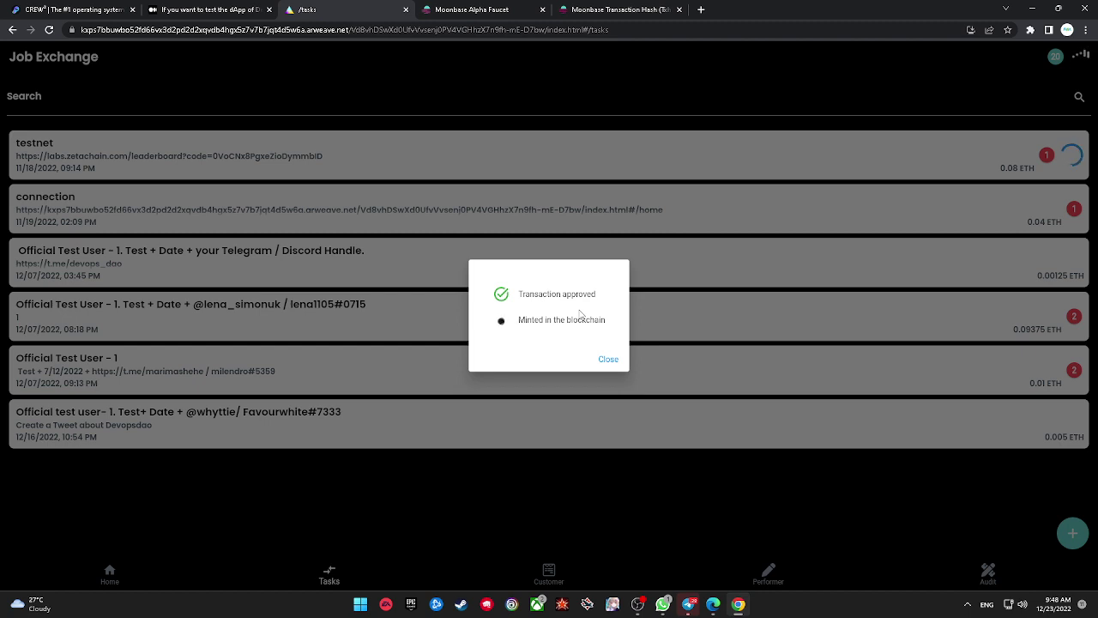
# - Dismiss the transaction status, reload the dApp and reconnect the MetaMask wallet from the home page
pyautogui.click(608, 358)
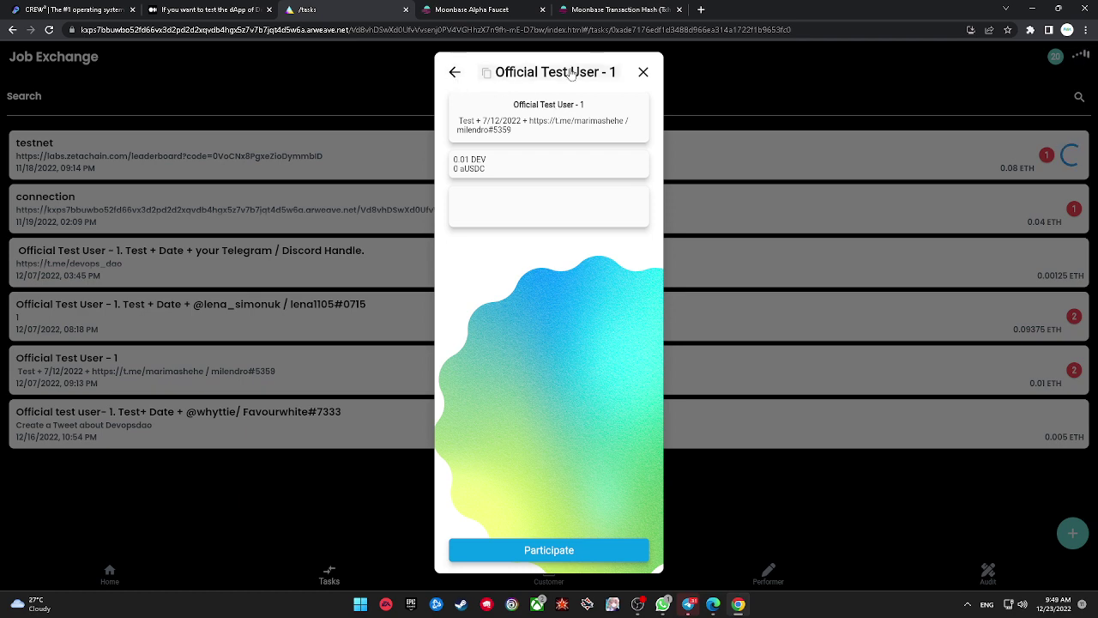
pyautogui.click(643, 72)
pyautogui.click(49, 29)
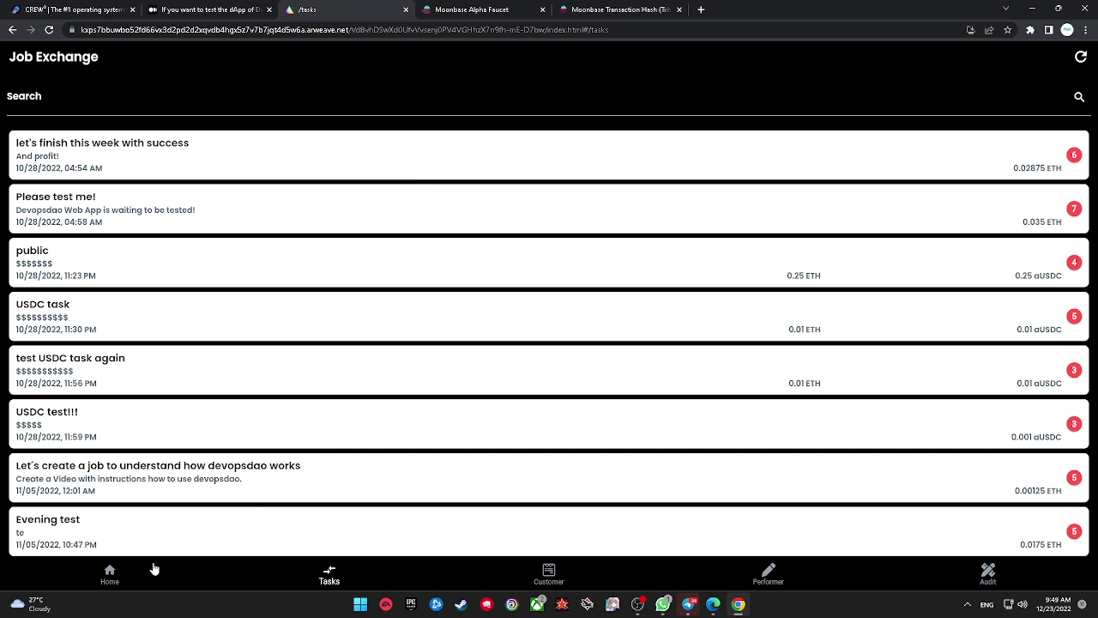
pyautogui.click(109, 573)
pyautogui.click(1075, 54)
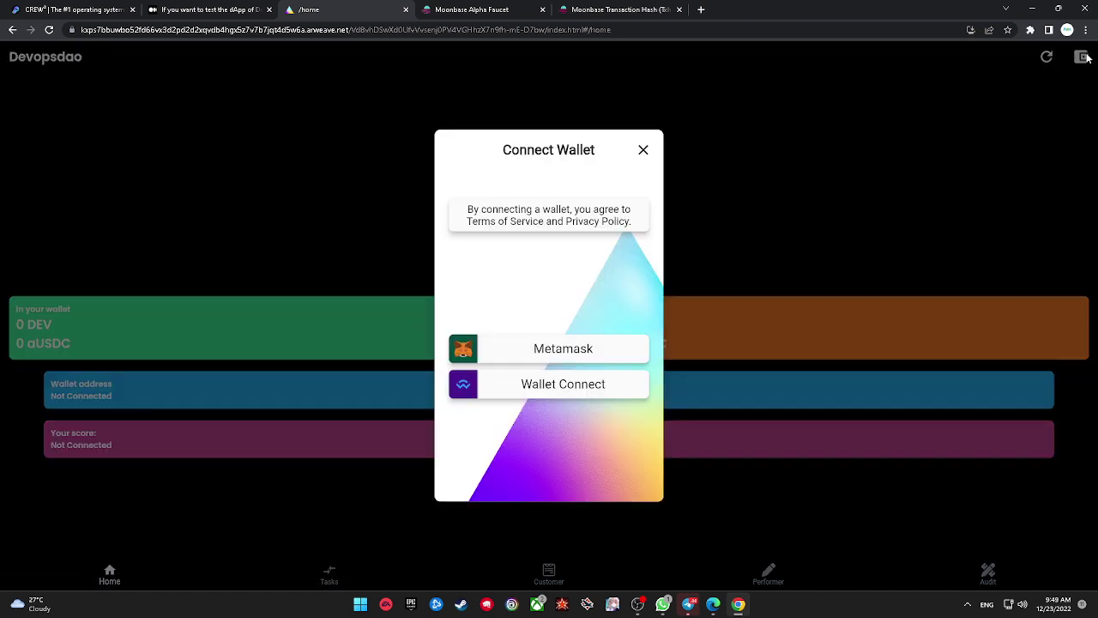
pyautogui.click(549, 348)
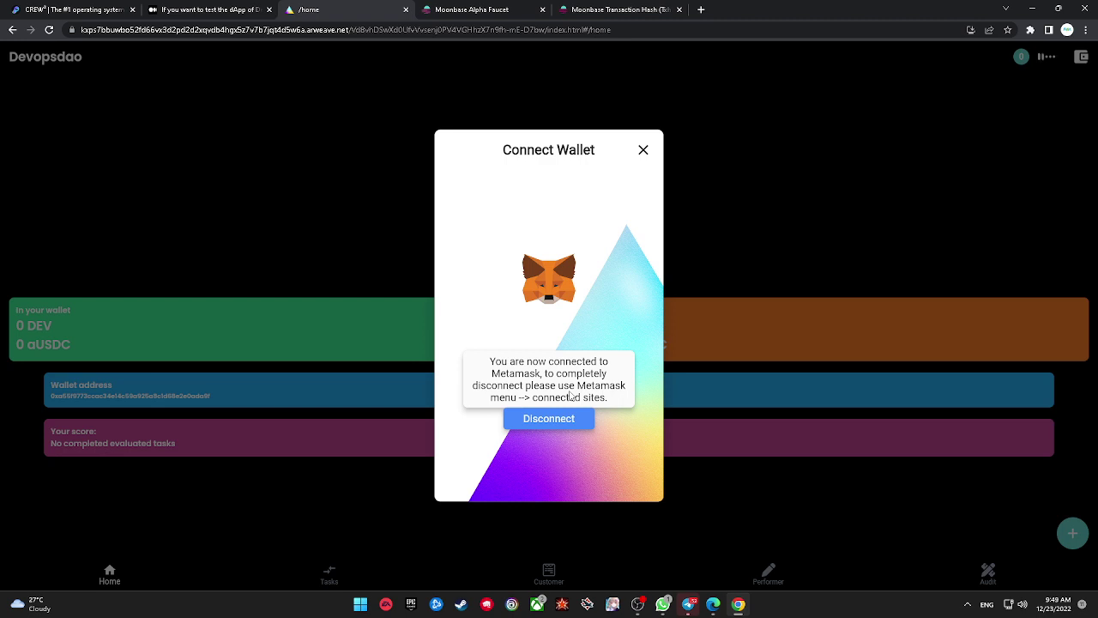
pyautogui.click(643, 151)
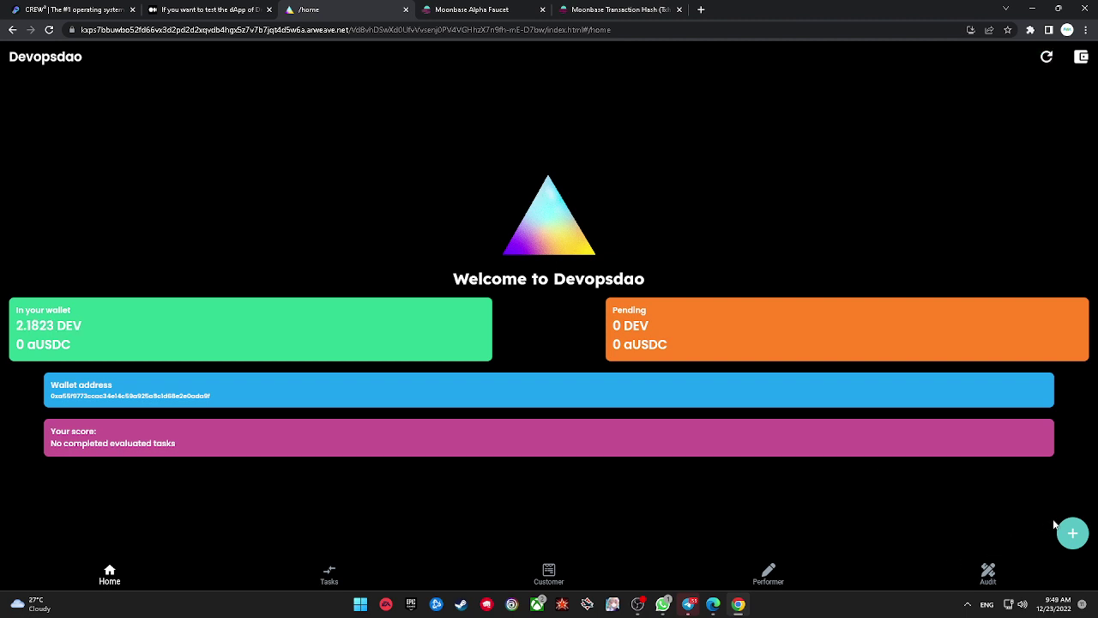
# - Open the 0.00125 ETH "Official Test User" task among the customer tasks and enter "only test" as the reason for selecting the performer
pyautogui.click(343, 576)
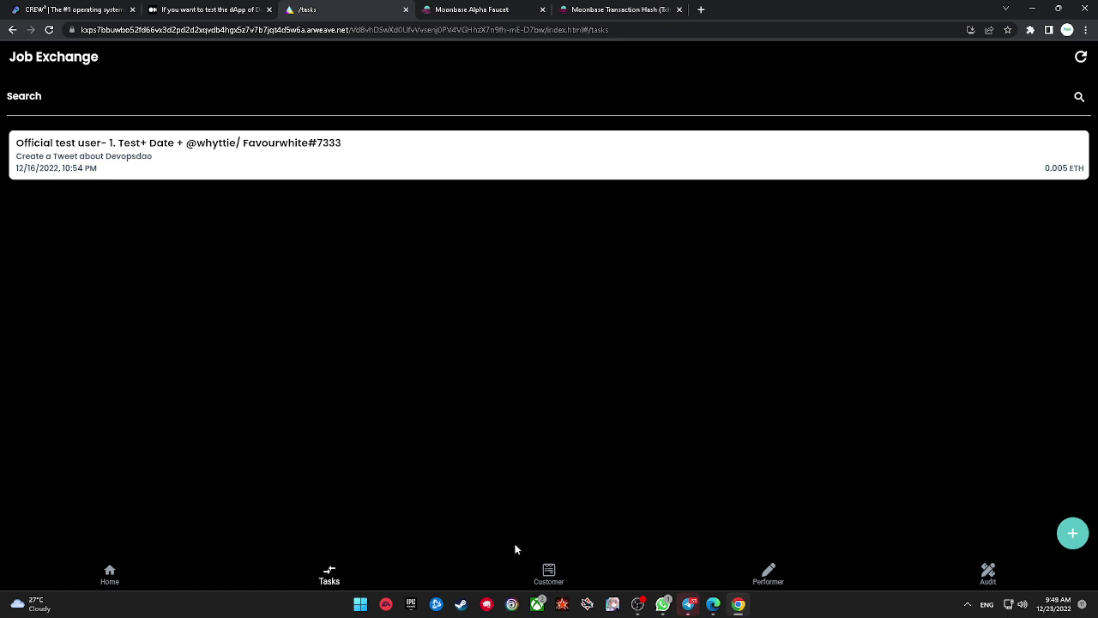
pyautogui.click(539, 577)
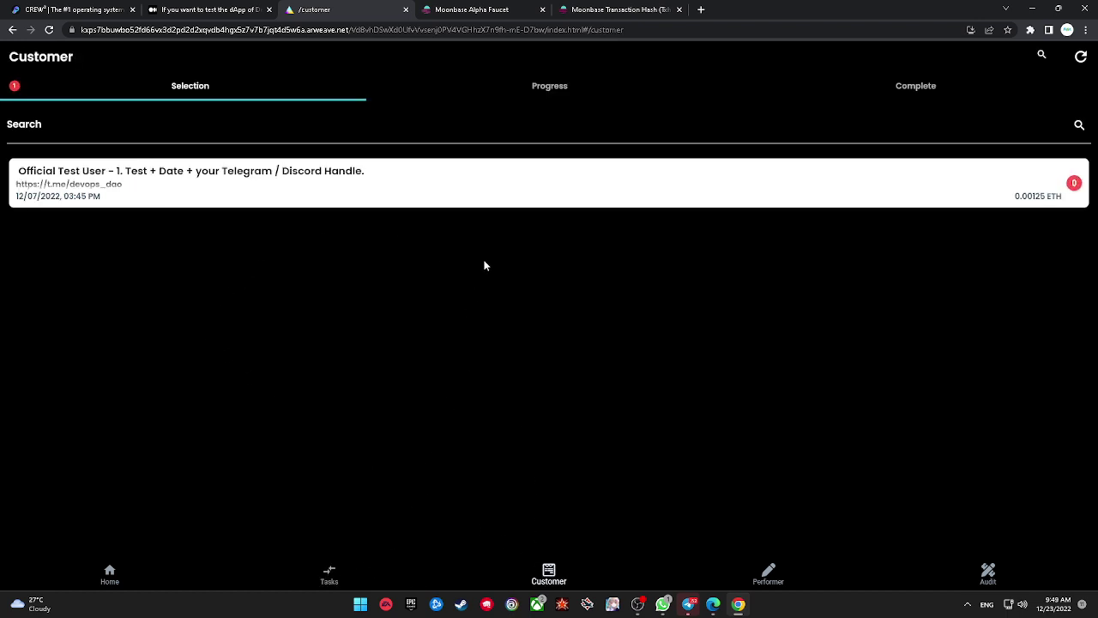
pyautogui.click(521, 192)
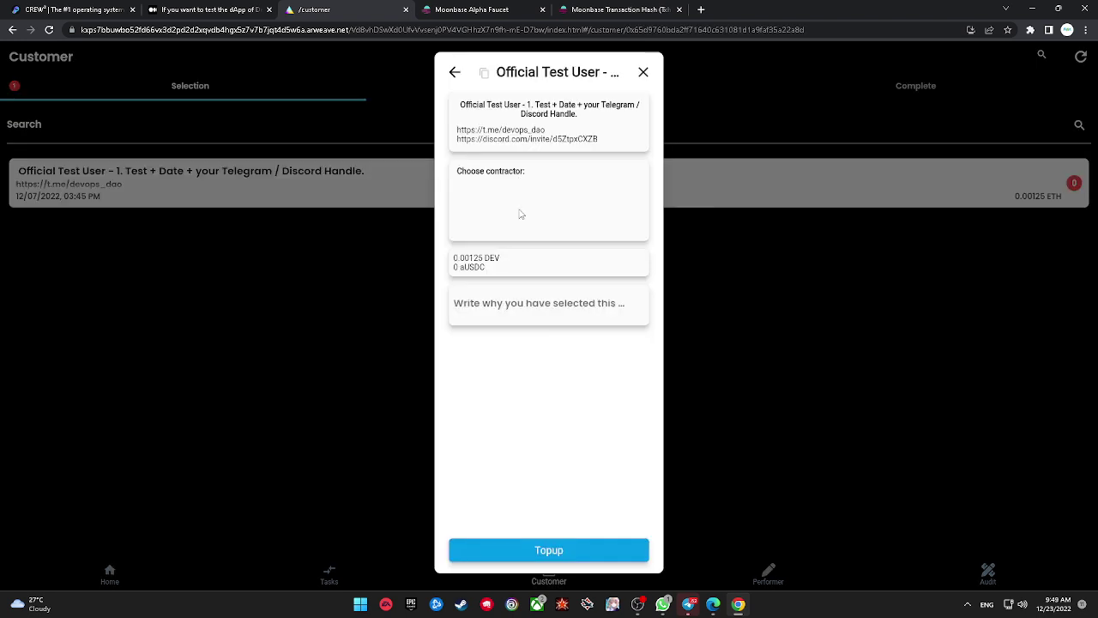
pyautogui.click(495, 314)
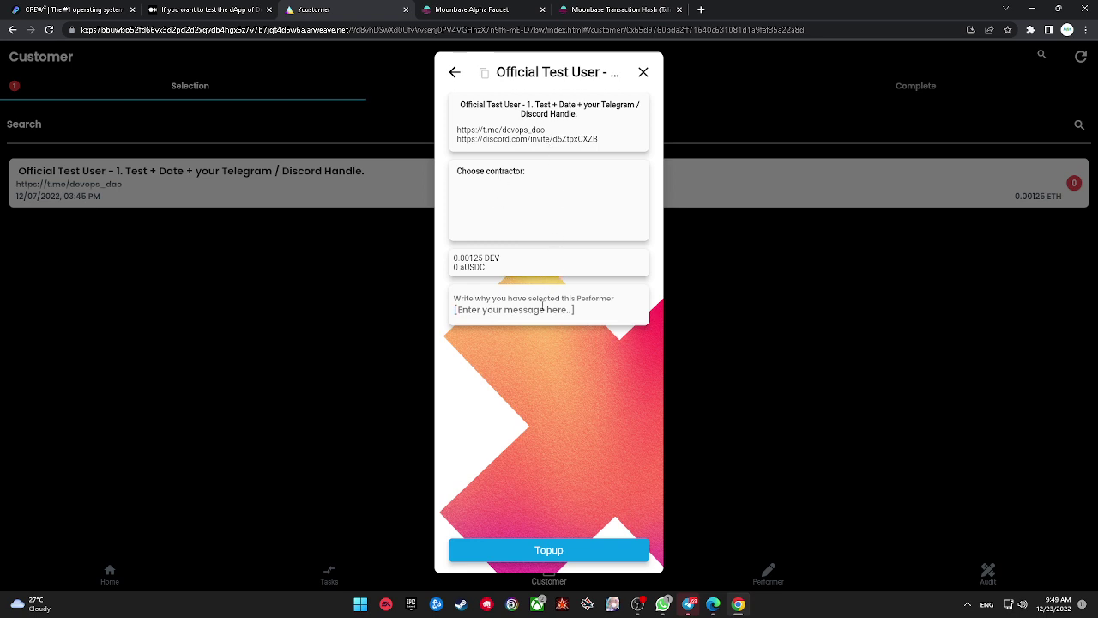
pyautogui.write('only')
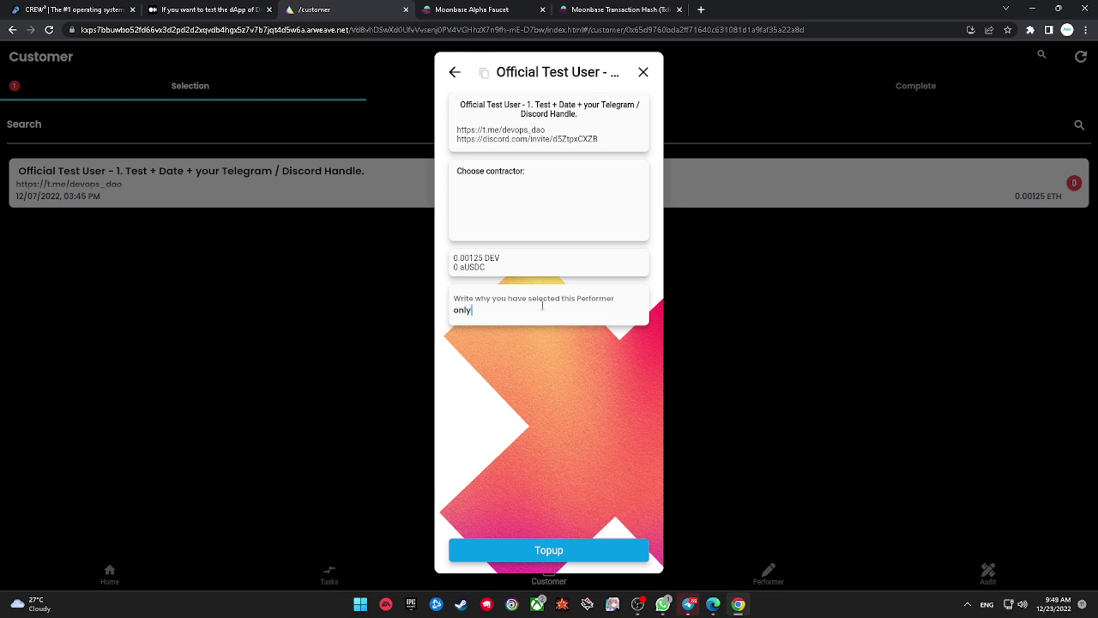
pyautogui.write(' tesr')
# - Top up the opened customer task, confirm the transaction in MetaMask and close the task
pyautogui.click(548, 550)
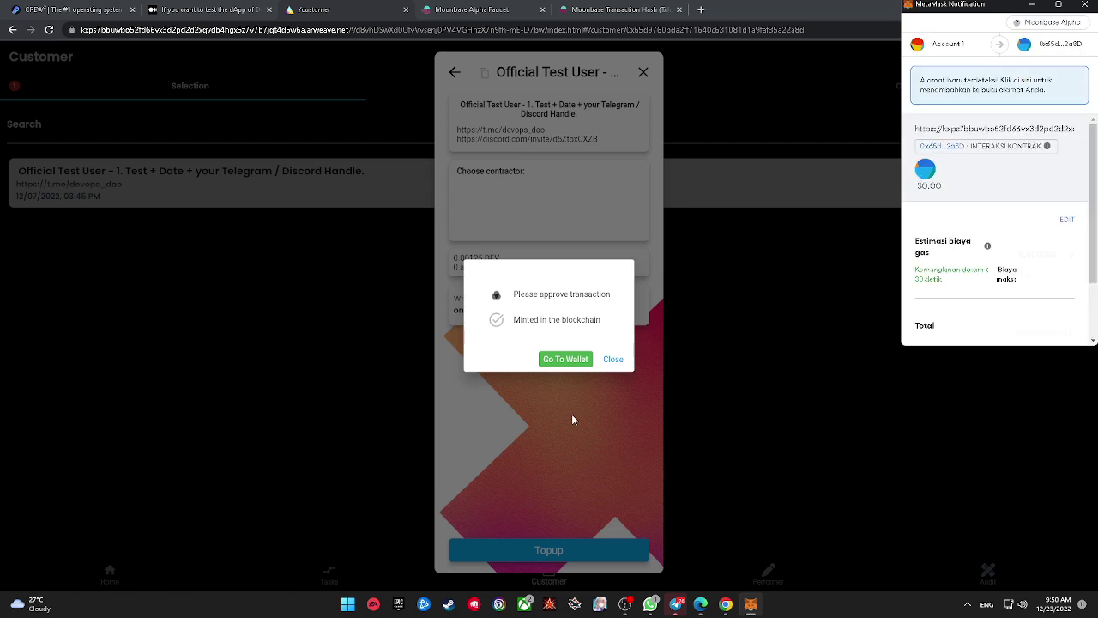
pyautogui.scroll(-2, 995, 258)
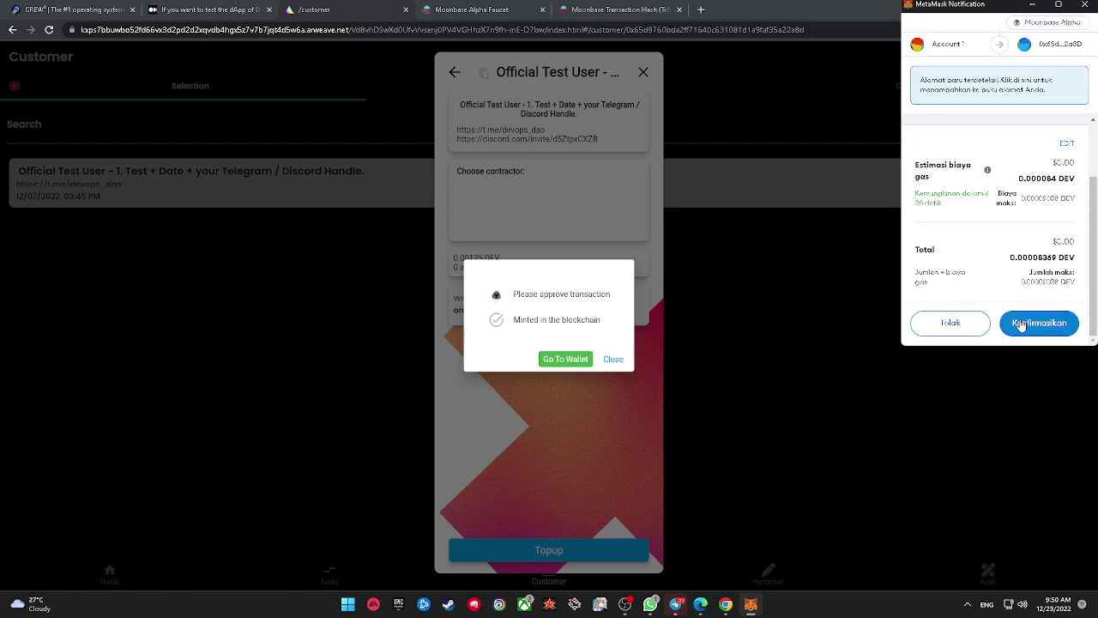
pyautogui.click(1022, 324)
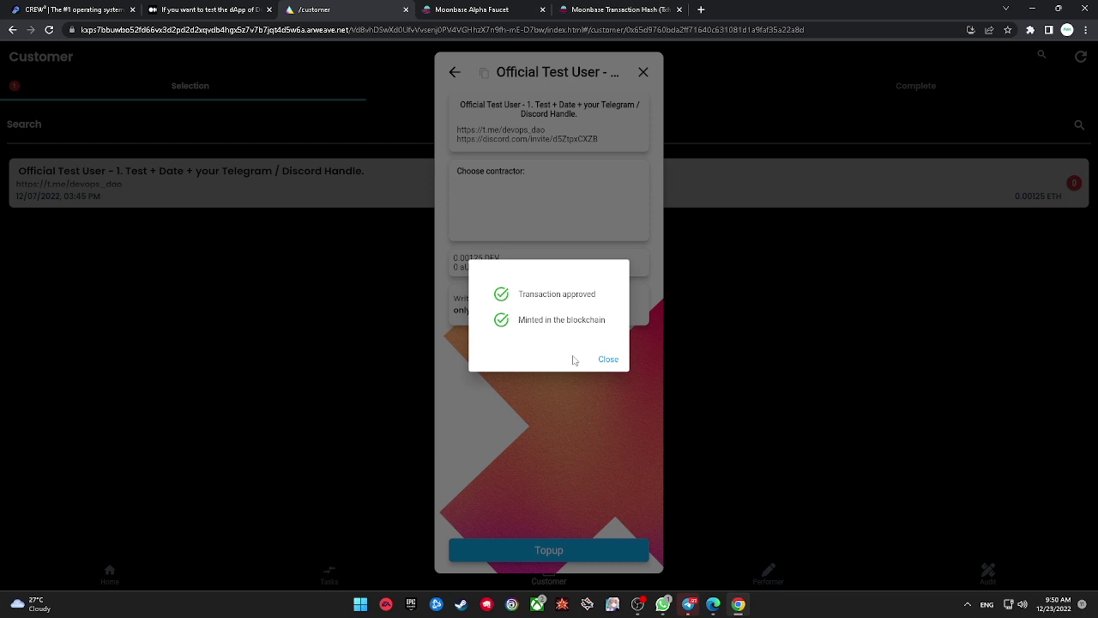
pyautogui.click(606, 359)
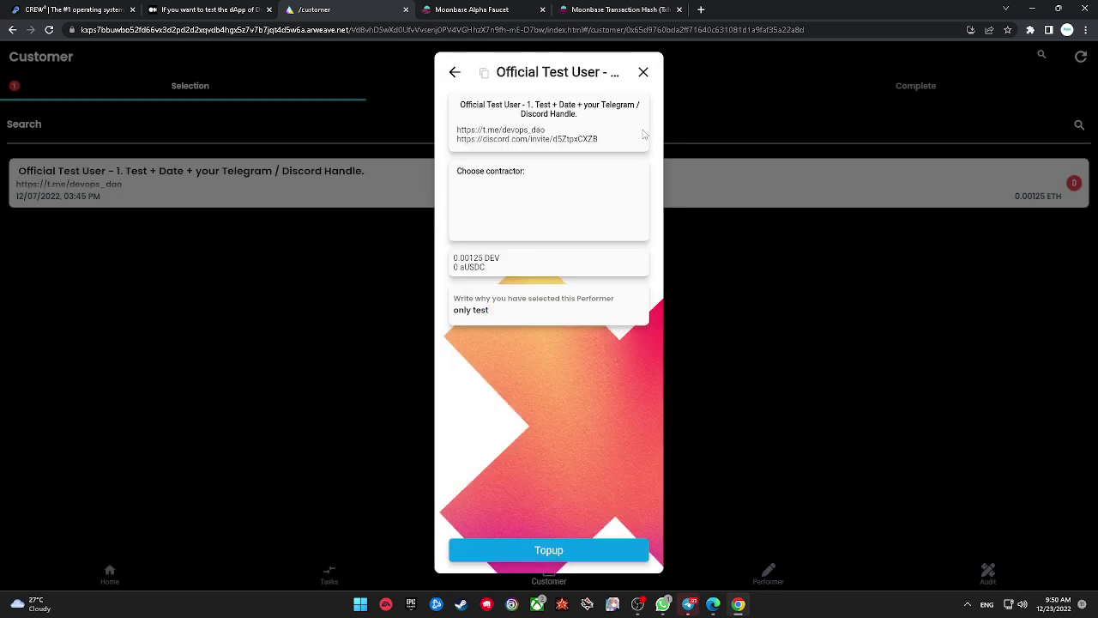
pyautogui.click(643, 72)
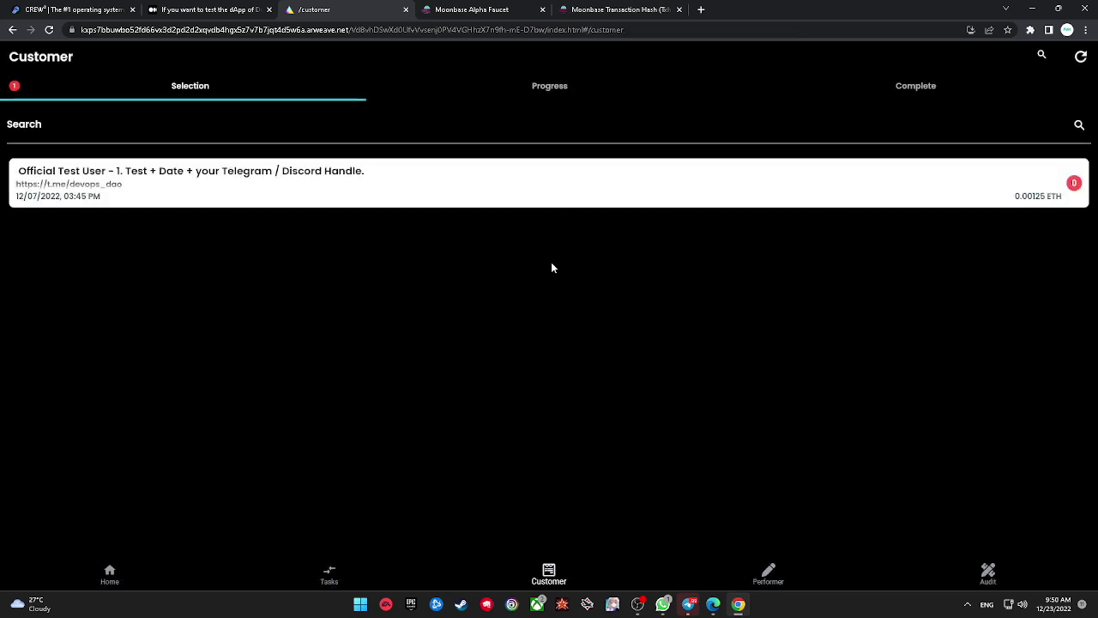
# - Check the customer tasks in progress and completed, and the performer tasks applied for
pyautogui.click(566, 86)
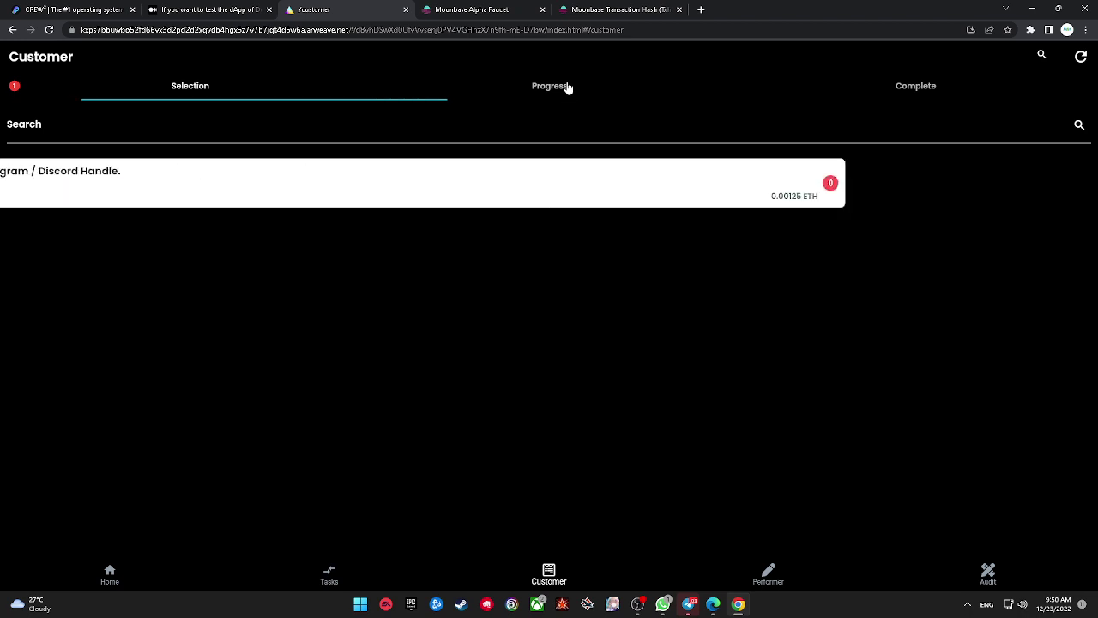
pyautogui.click(799, 84)
pyautogui.click(260, 92)
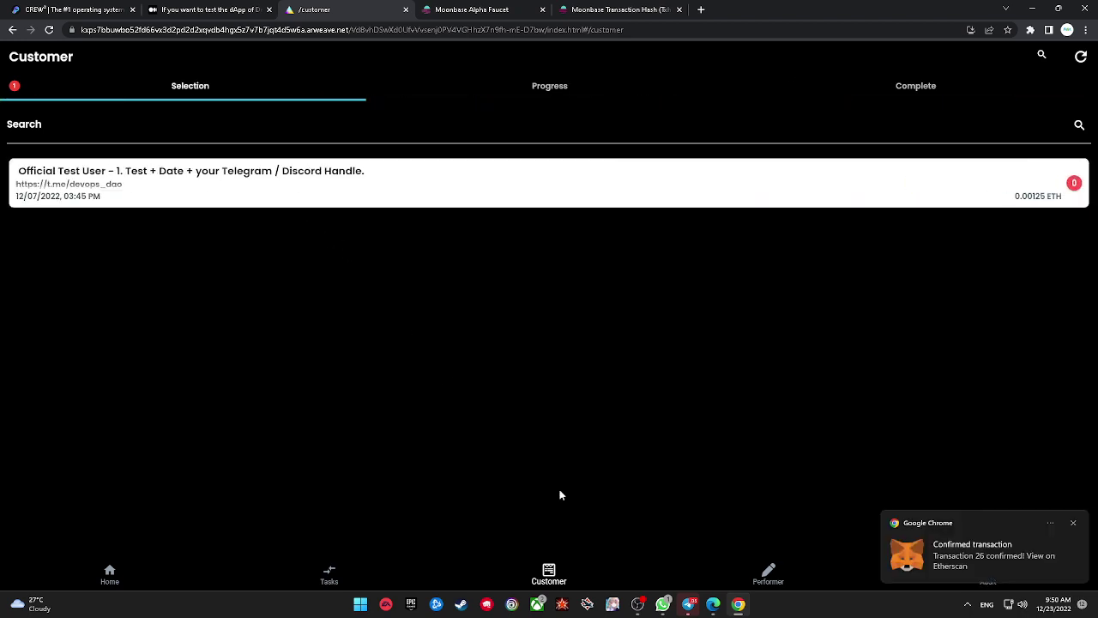
pyautogui.click(768, 573)
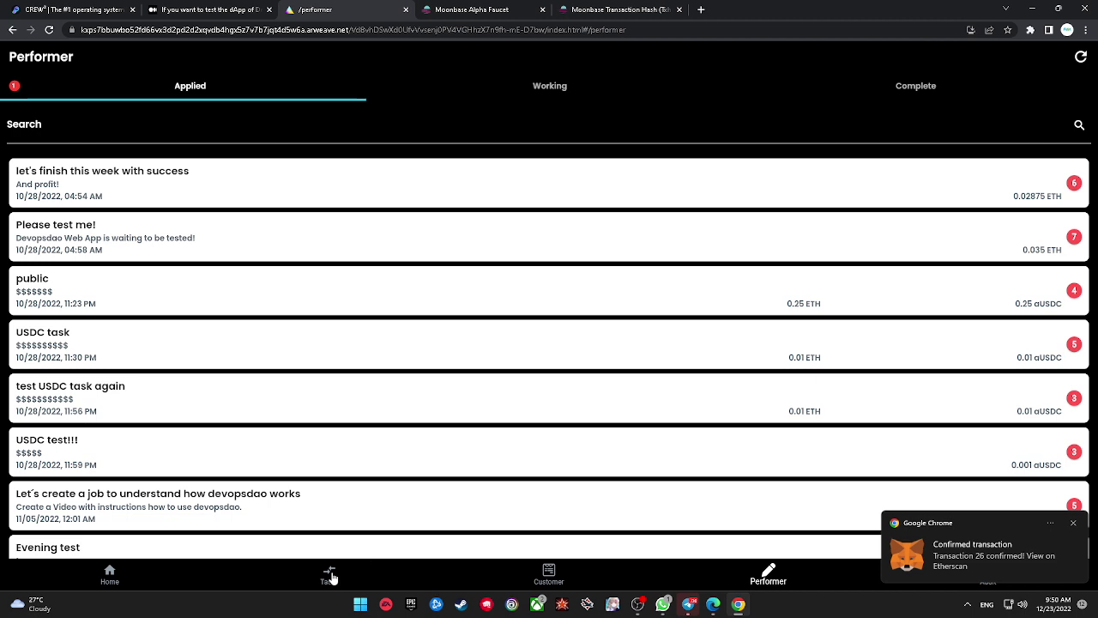
# - Open the 0.005 ETH "Official test user" task in the Job Exchange and enter "hello" as the participation message
pyautogui.click(330, 575)
pyautogui.click(410, 165)
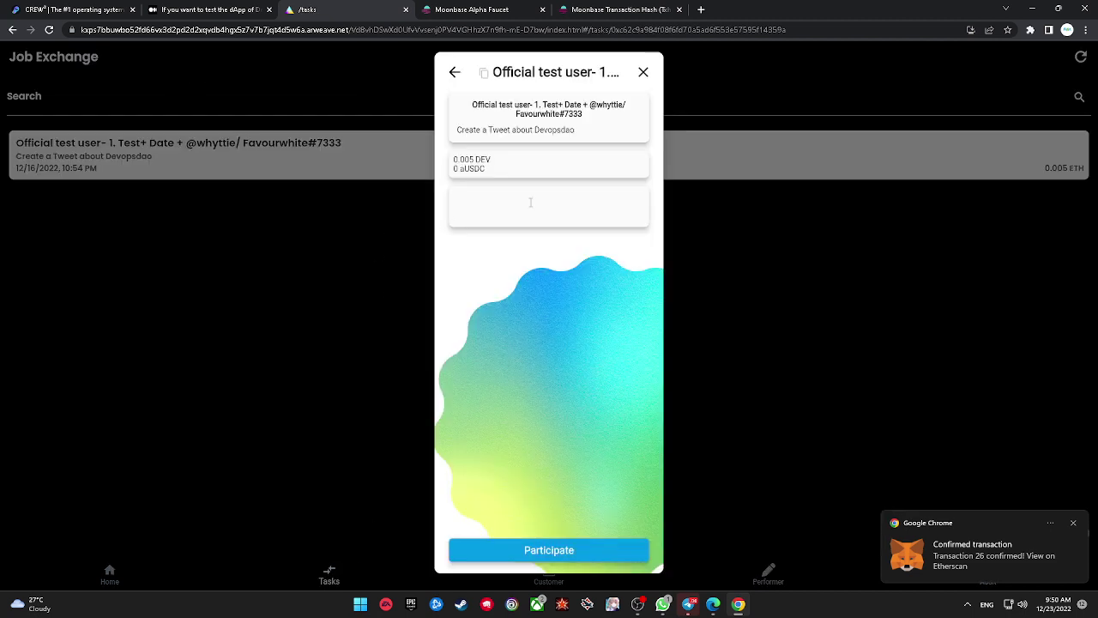
pyautogui.write('gh')
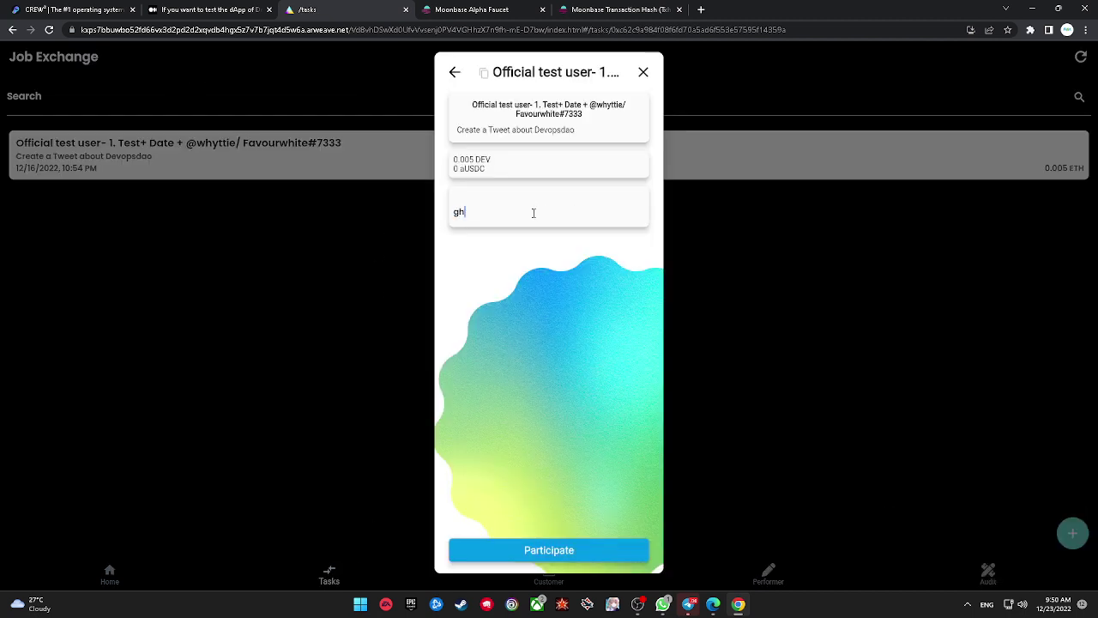
pyautogui.press('BackSpace')
pyautogui.write('hello')
# - Participate in the opened task, confirm the transaction in MetaMask and dismiss the transaction status
pyautogui.click(567, 553)
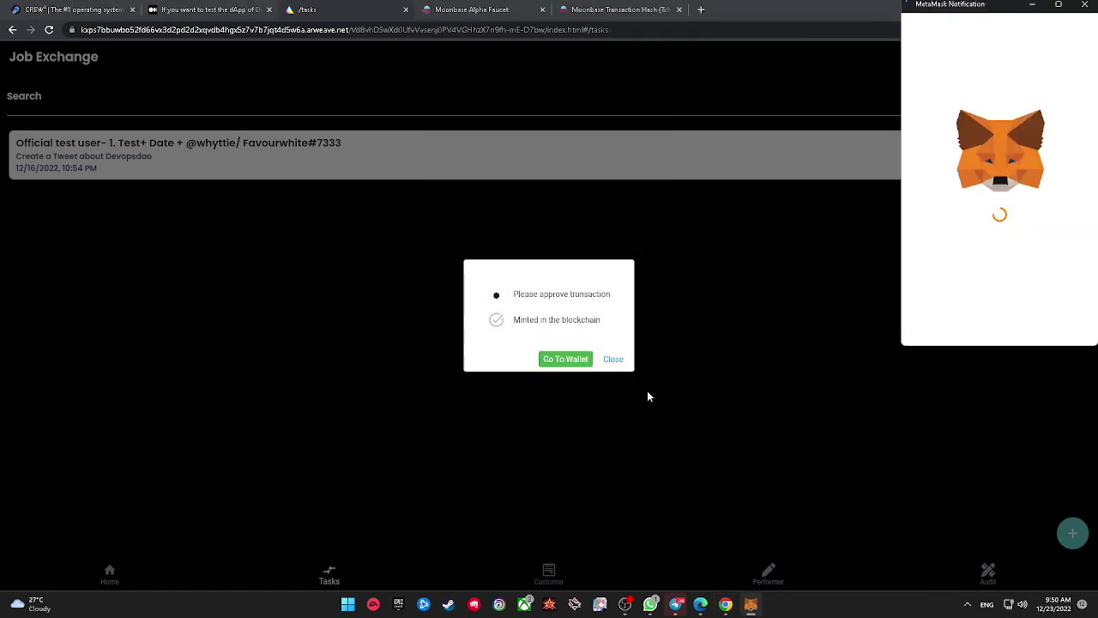
pyautogui.scroll(-2, 1017, 249)
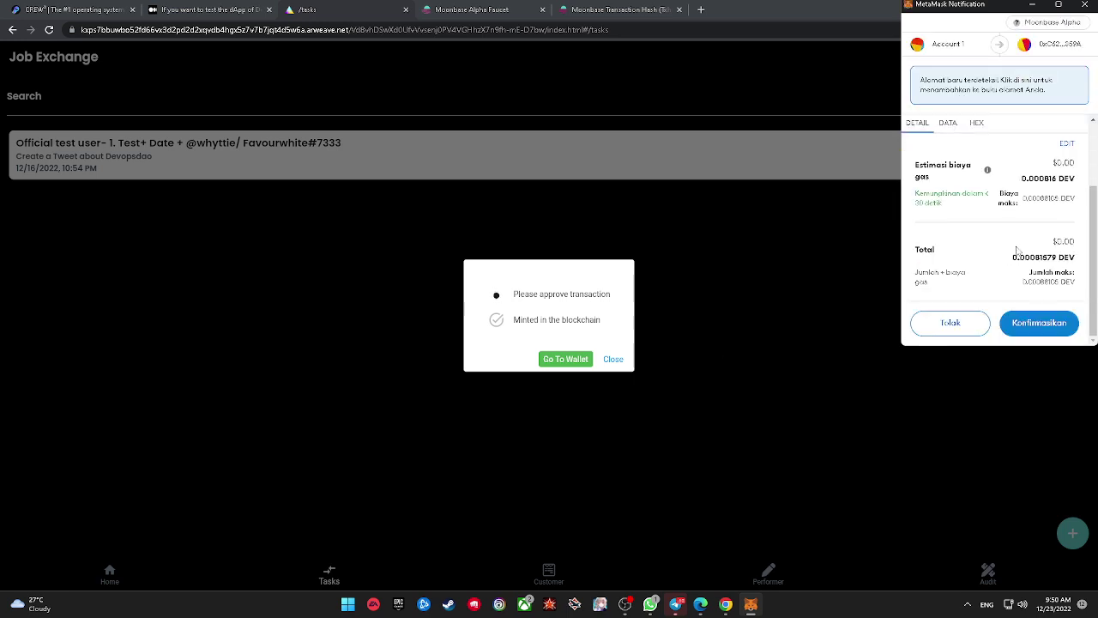
pyautogui.click(1041, 324)
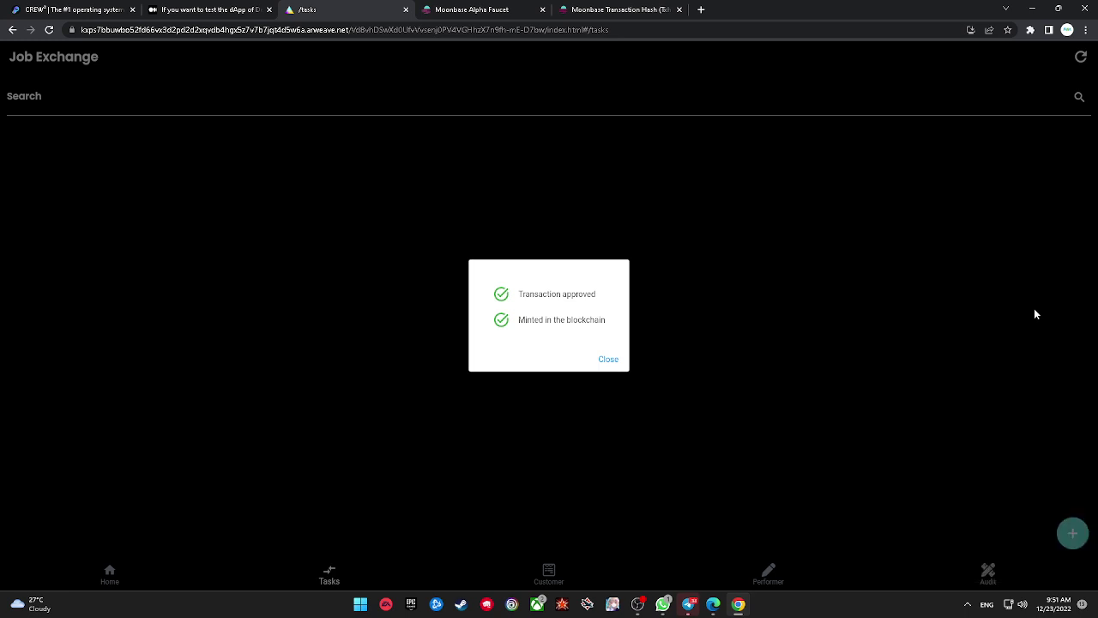
pyautogui.click(607, 360)
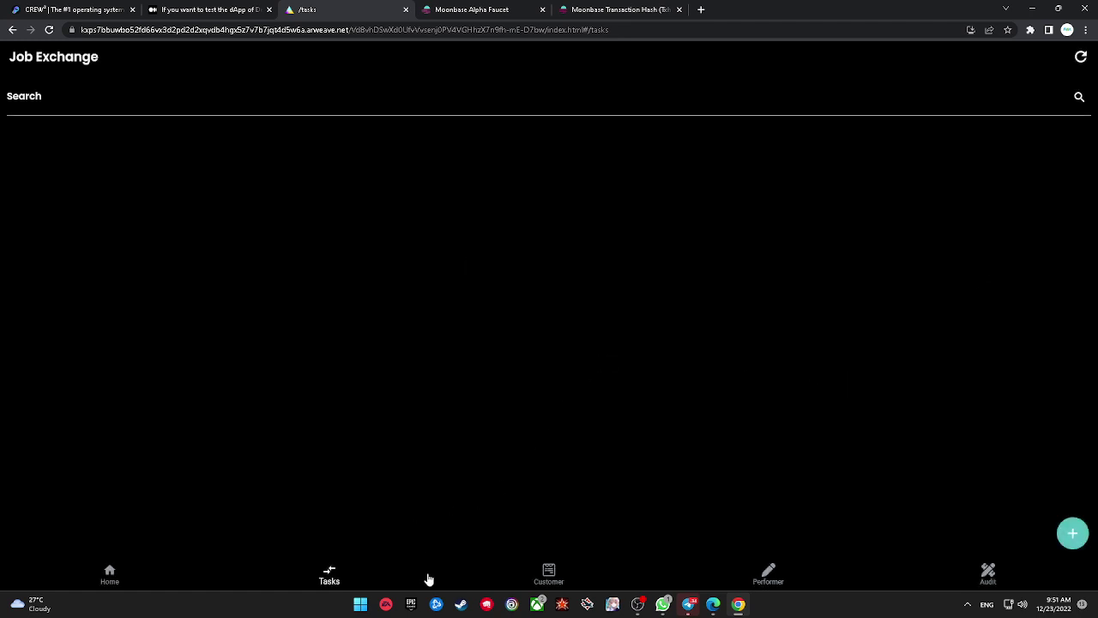
# - Send the message "test" in the chat of the customer task "Official Test User" and confirm the transaction in MetaMask
pyautogui.click(525, 582)
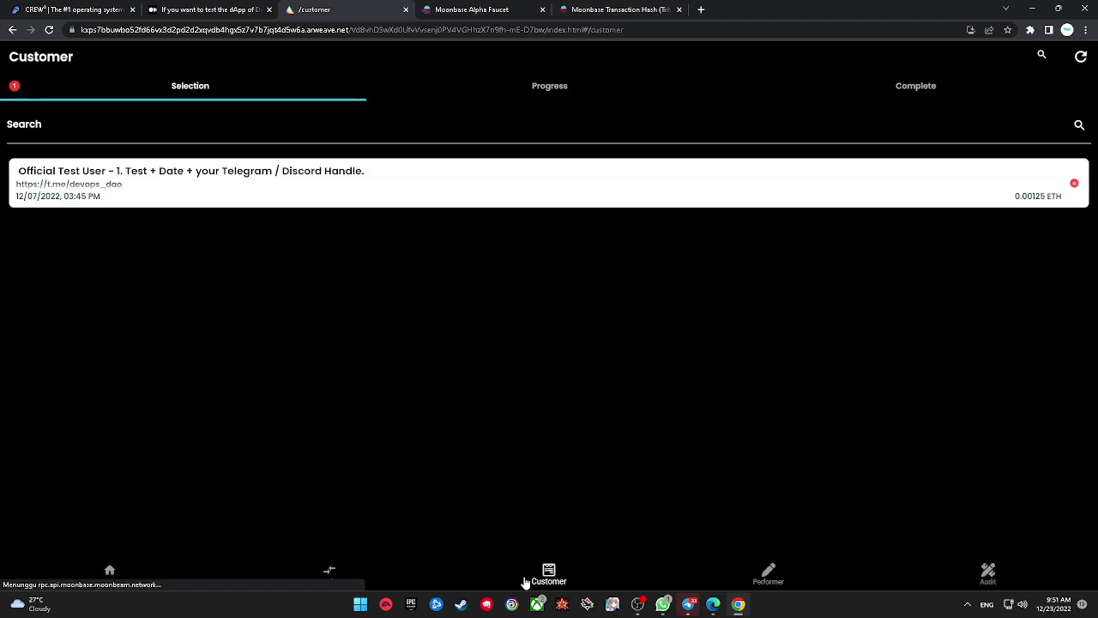
pyautogui.click(518, 92)
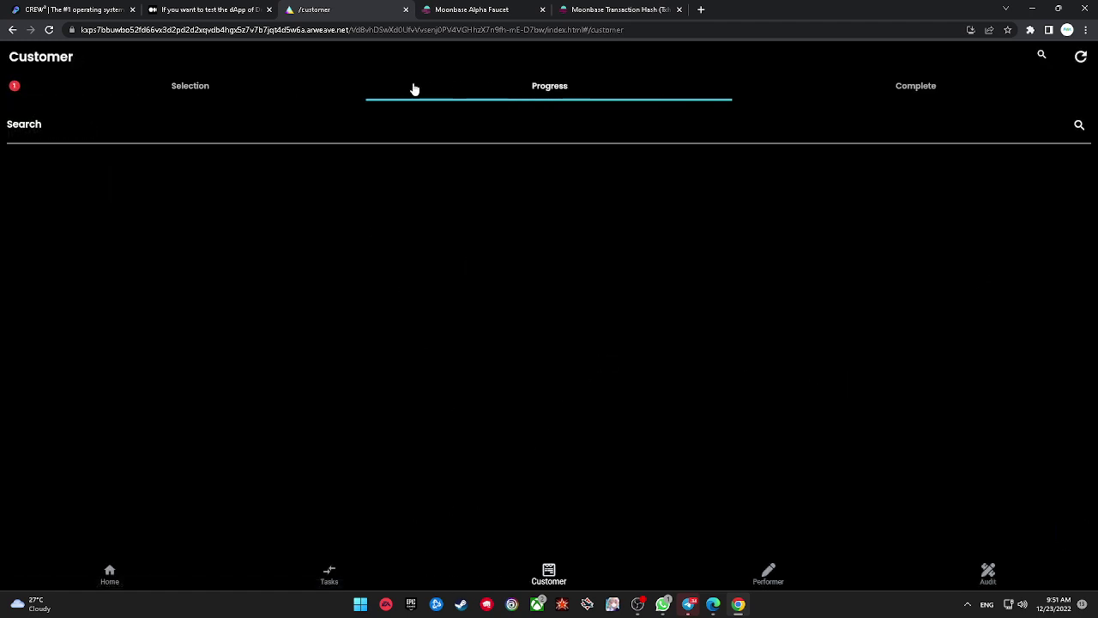
pyautogui.click(161, 93)
pyautogui.click(206, 172)
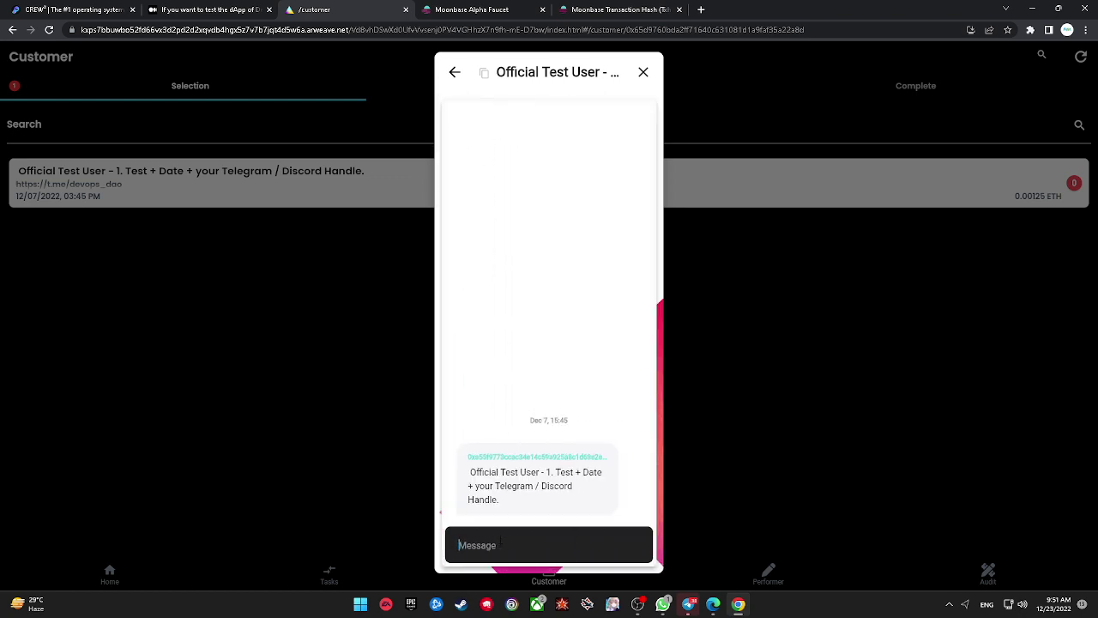
pyautogui.write('test')
pyautogui.click(633, 541)
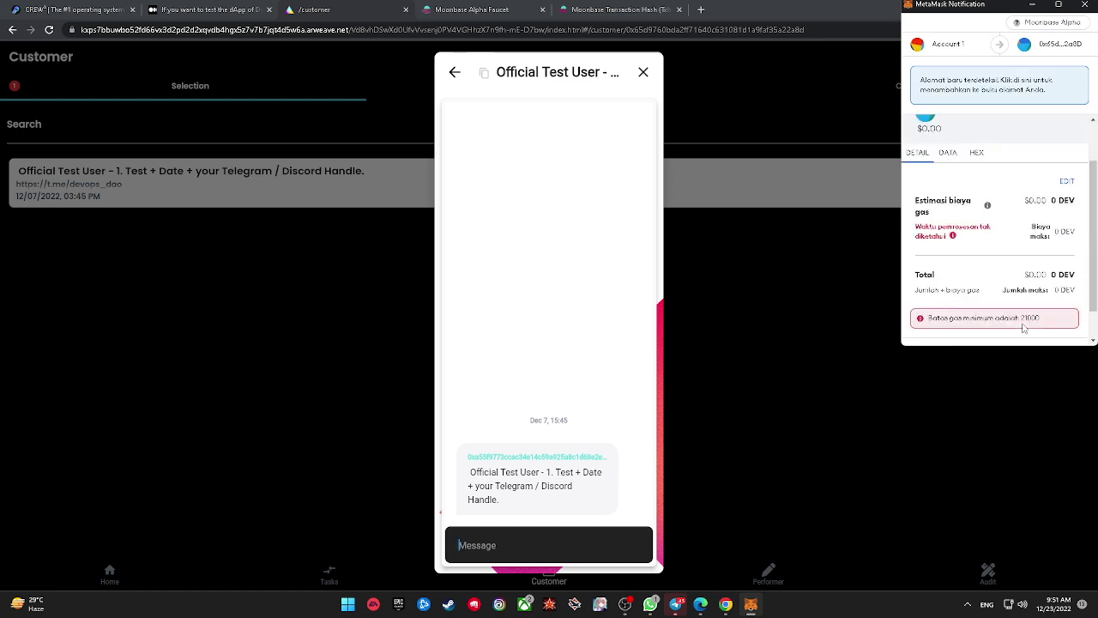
pyautogui.scroll(-2, 1024, 326)
pyautogui.click(1025, 326)
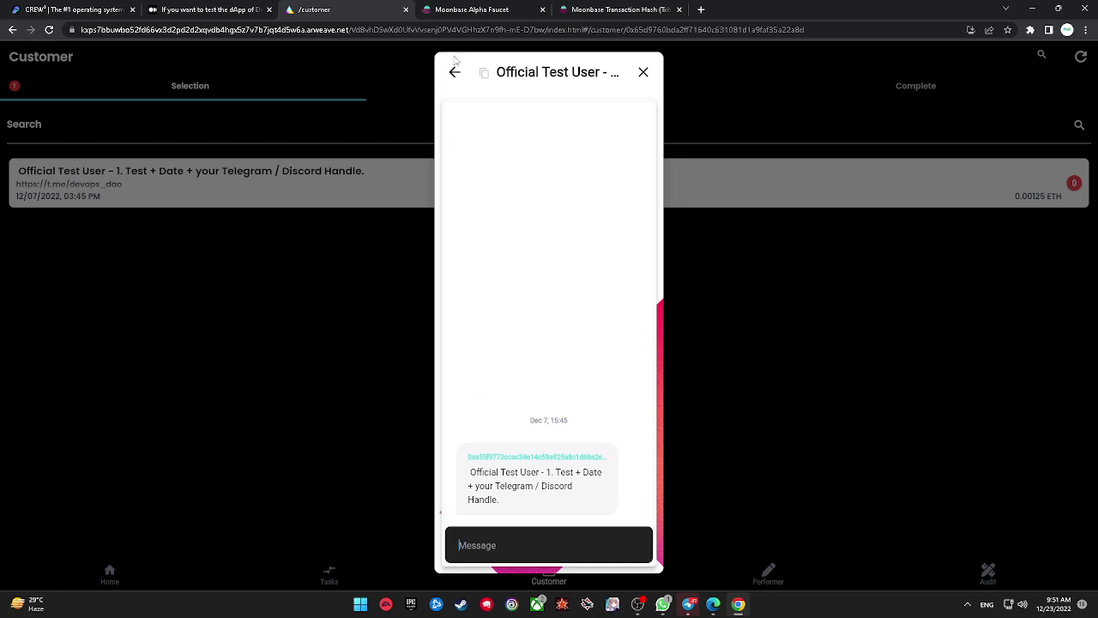
# - Examine the customer task's description, contract owner and contract address, and close the task
pyautogui.click(454, 73)
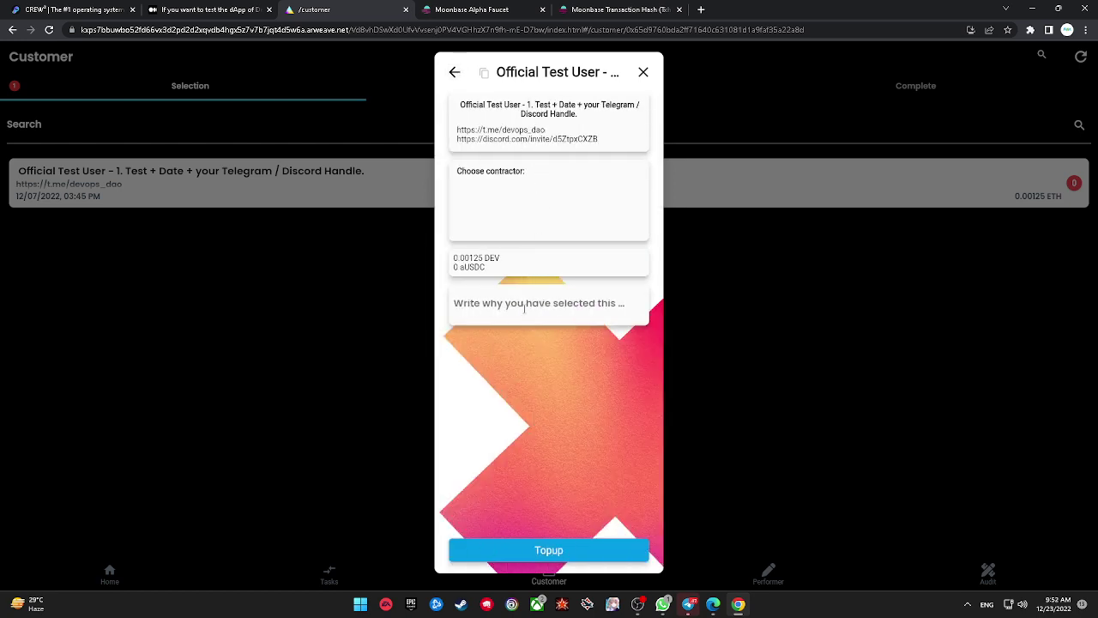
pyautogui.click(549, 129)
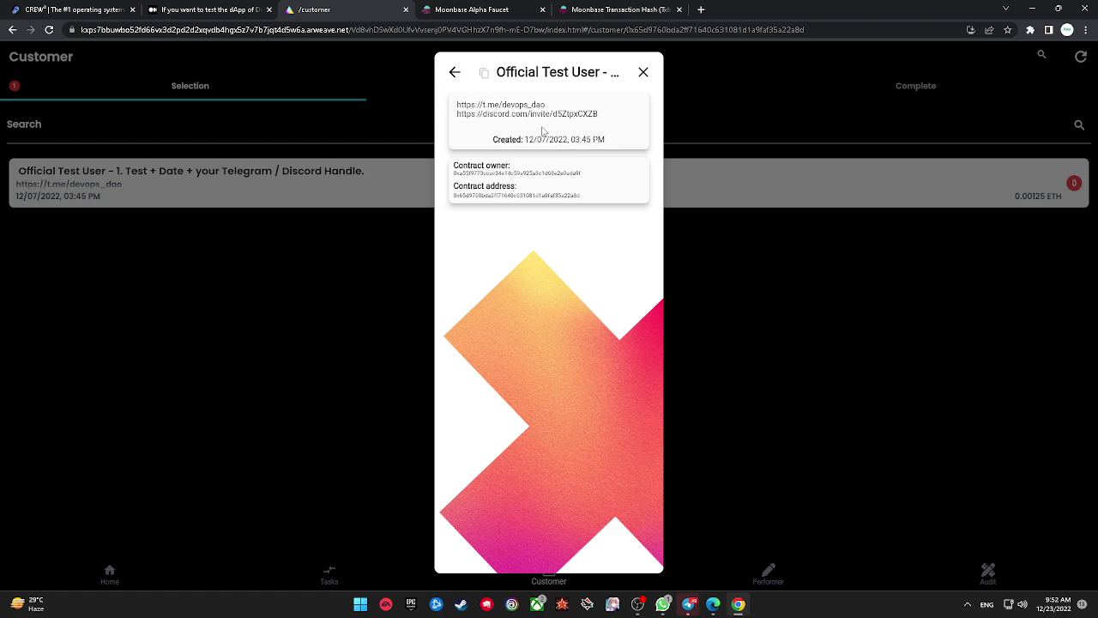
pyautogui.click(546, 119)
pyautogui.click(455, 74)
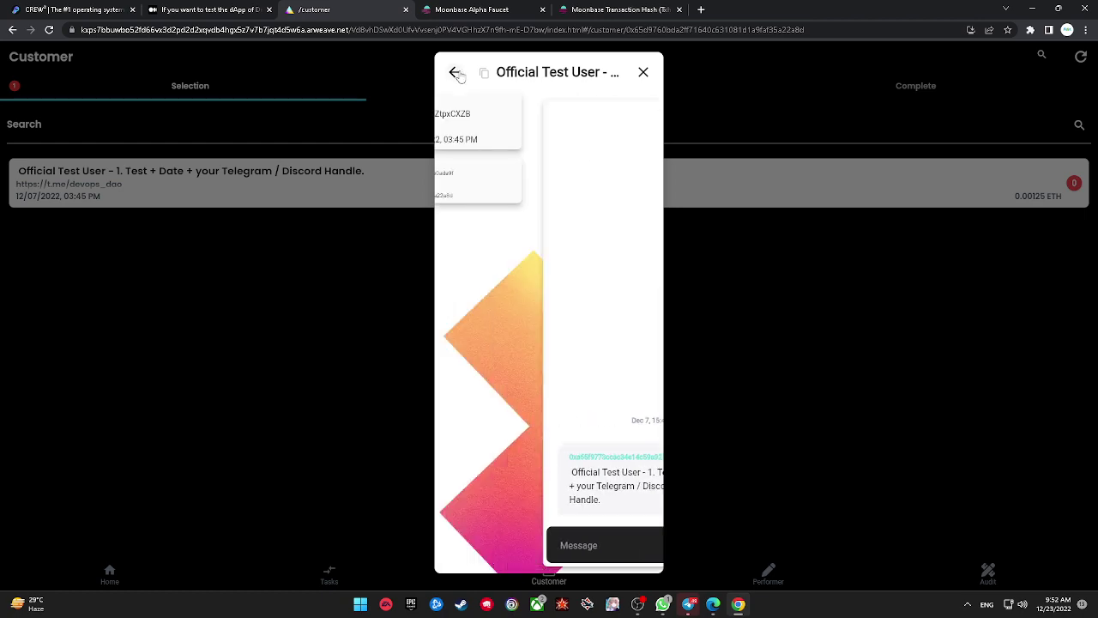
pyautogui.click(643, 72)
# - Check the completed customer tasks and the performer tasks that are completed, being worked on and applied for
pyautogui.click(848, 86)
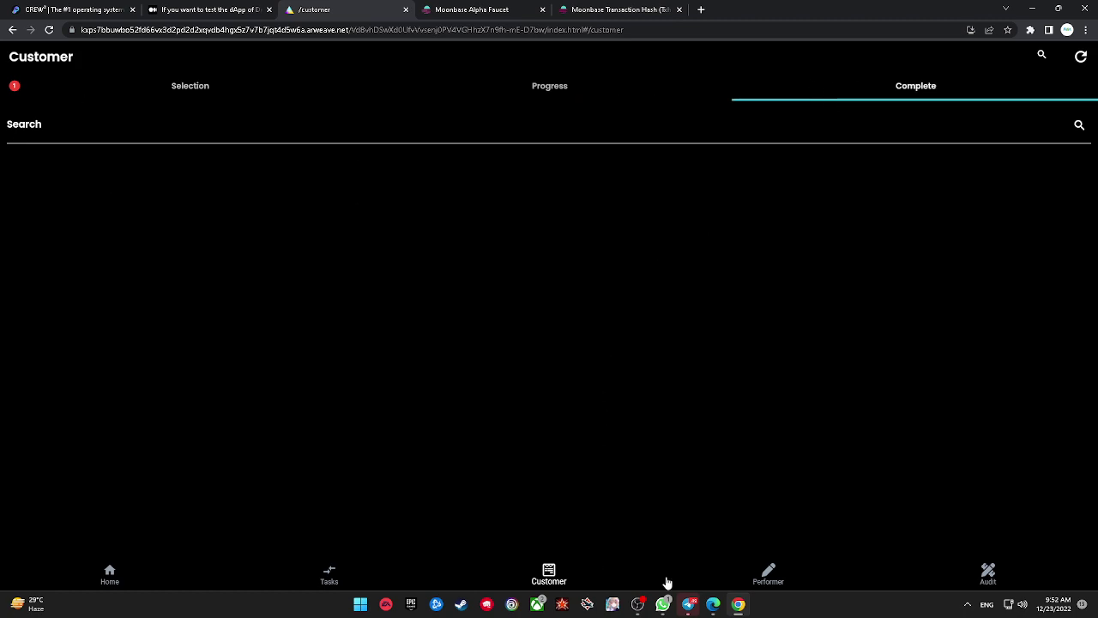
pyautogui.click(731, 587)
pyautogui.click(854, 89)
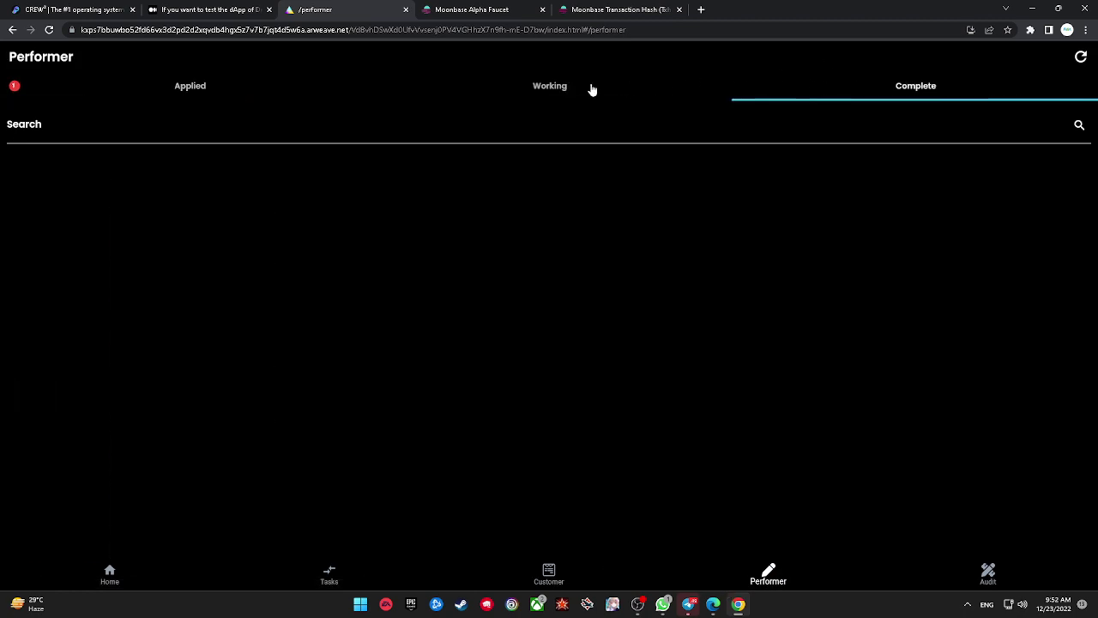
pyautogui.click(589, 89)
pyautogui.click(346, 98)
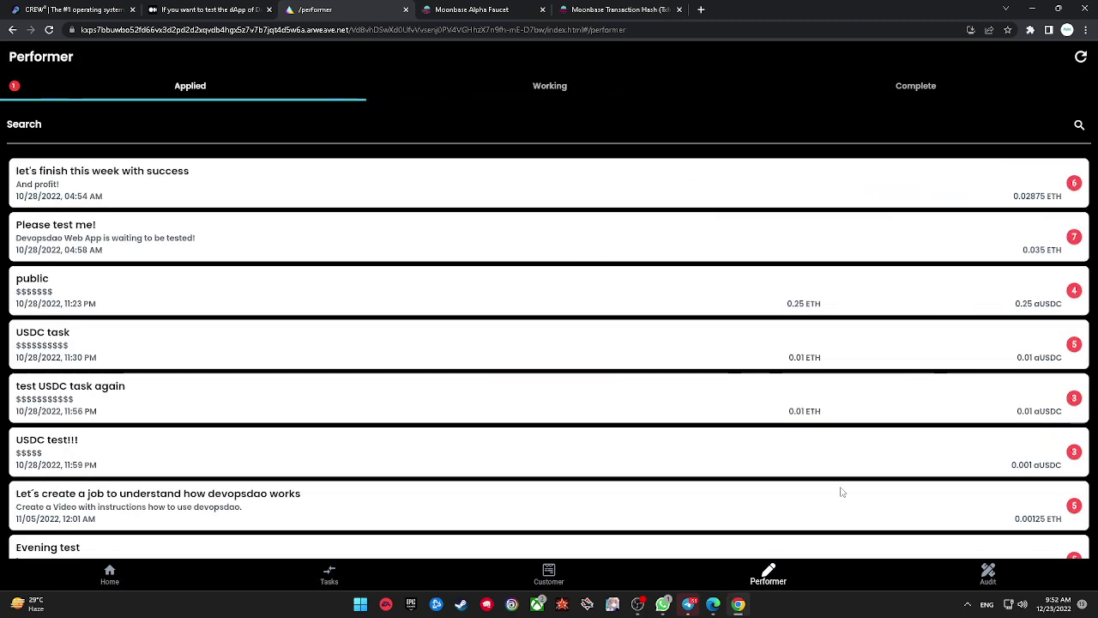
# - Open "a test job for $$$€" among the auditor's applied tasks and write "a job" as the audit request
pyautogui.click(942, 576)
pyautogui.click(961, 86)
pyautogui.click(592, 88)
pyautogui.click(548, 89)
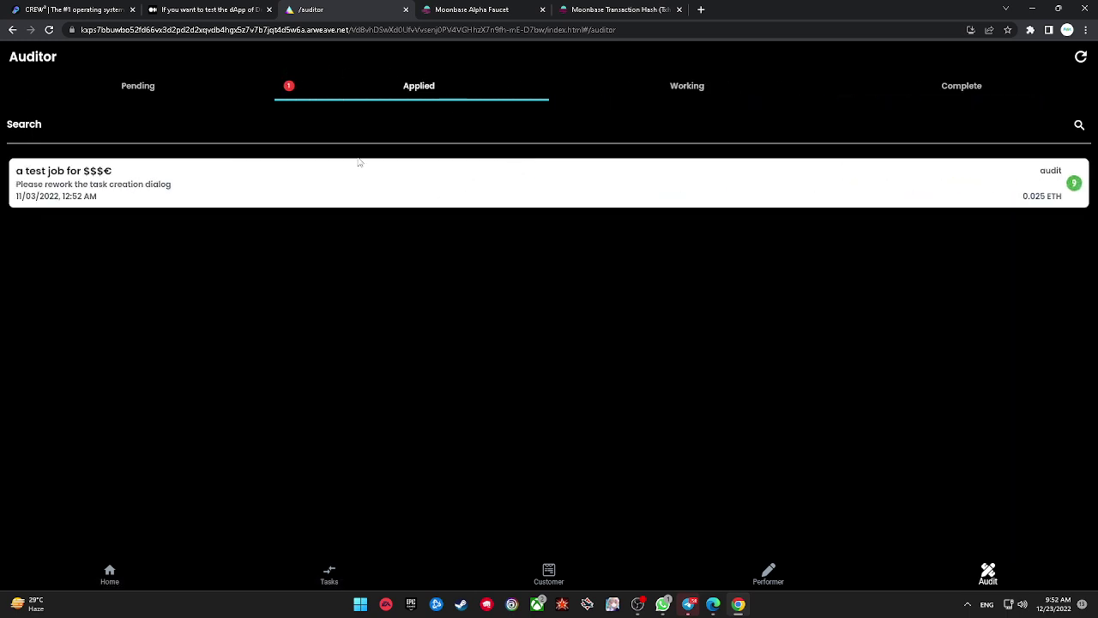
pyautogui.click(383, 173)
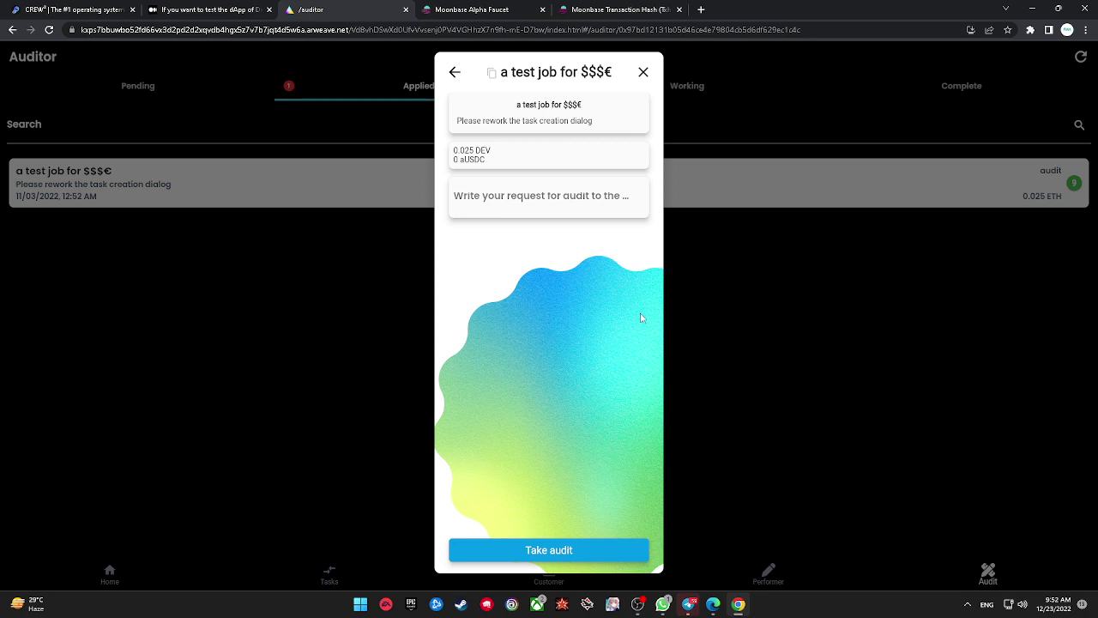
pyautogui.click(521, 196)
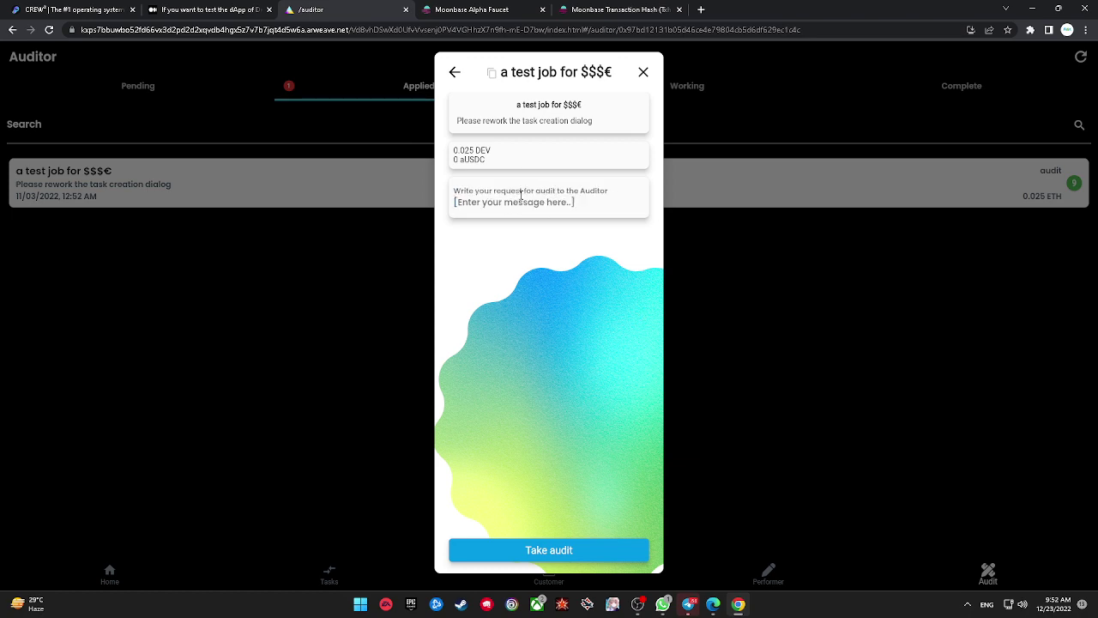
pyautogui.write('a job')
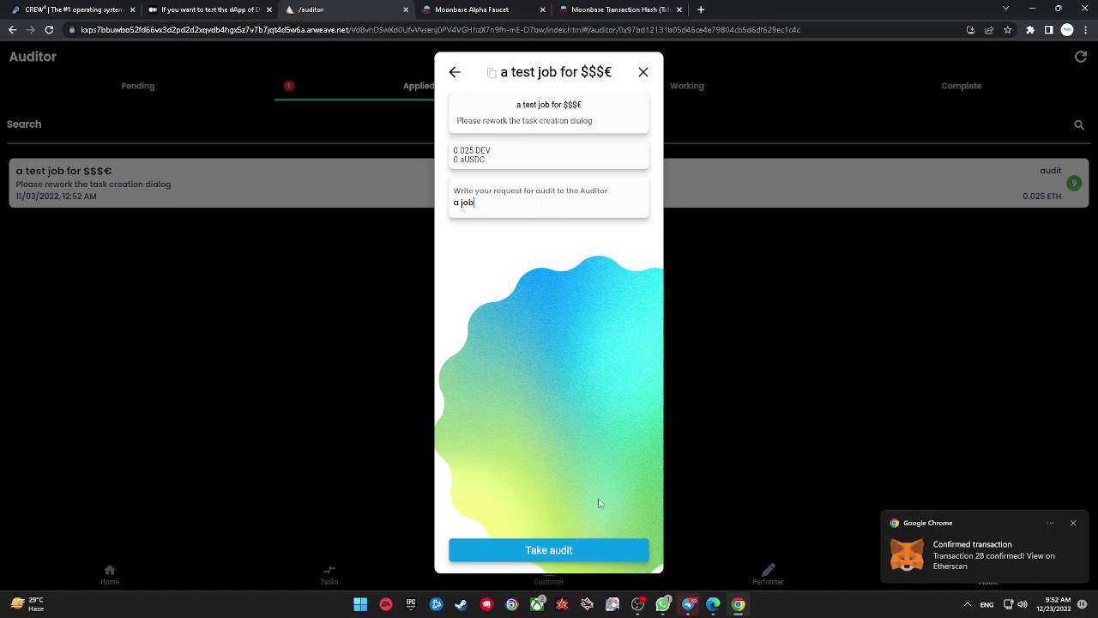
# - Take the audit of the opened job, confirm the transaction in MetaMask and dismiss the transaction status
pyautogui.click(618, 556)
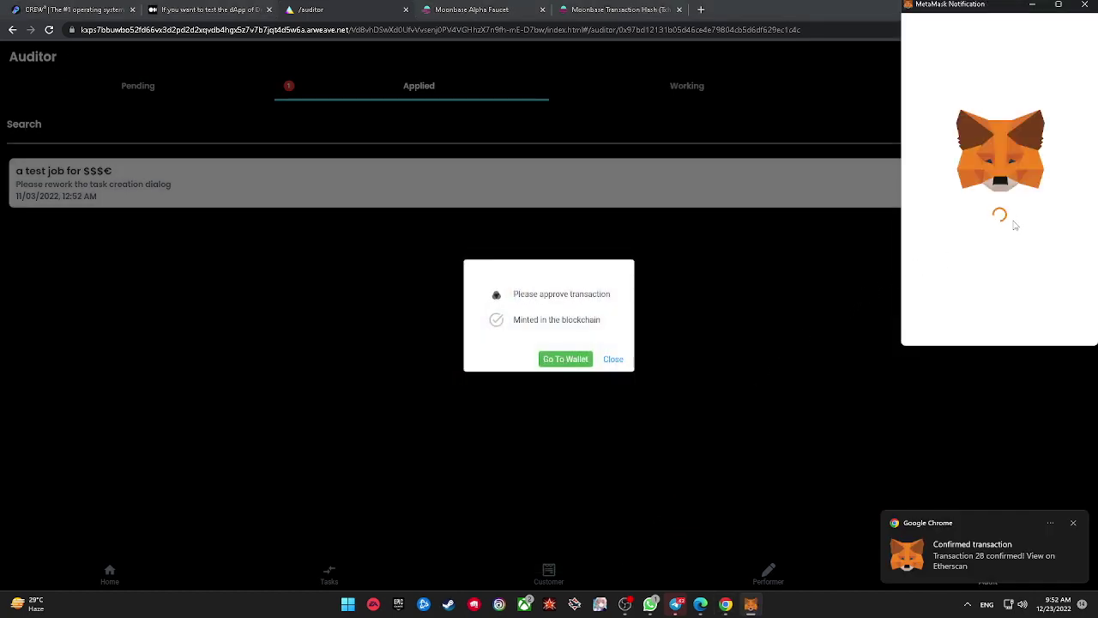
pyautogui.click(1037, 322)
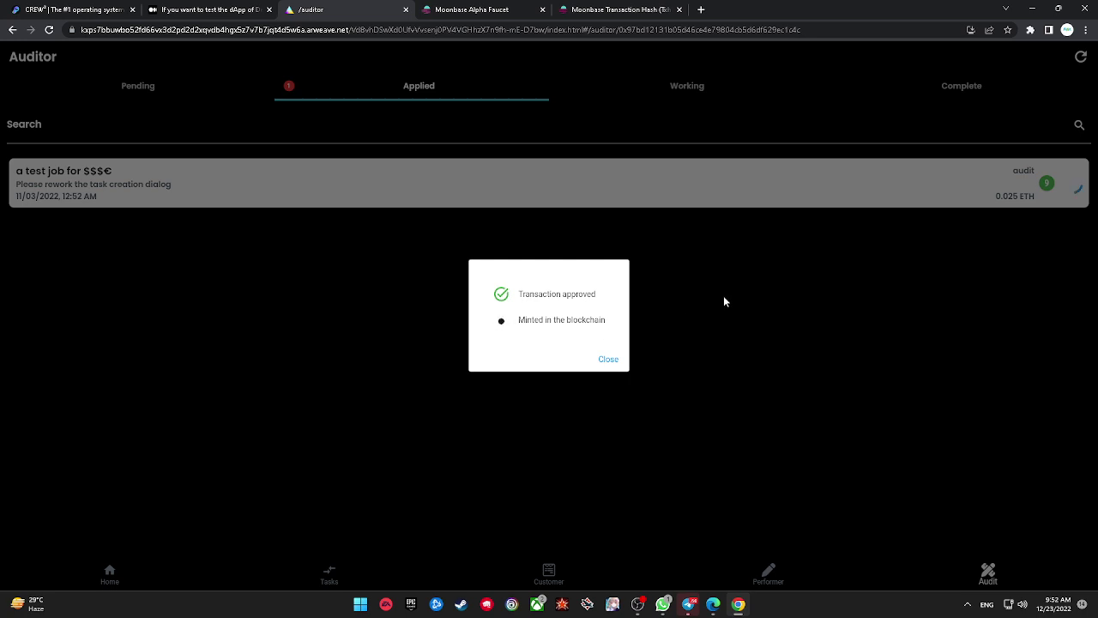
pyautogui.click(609, 362)
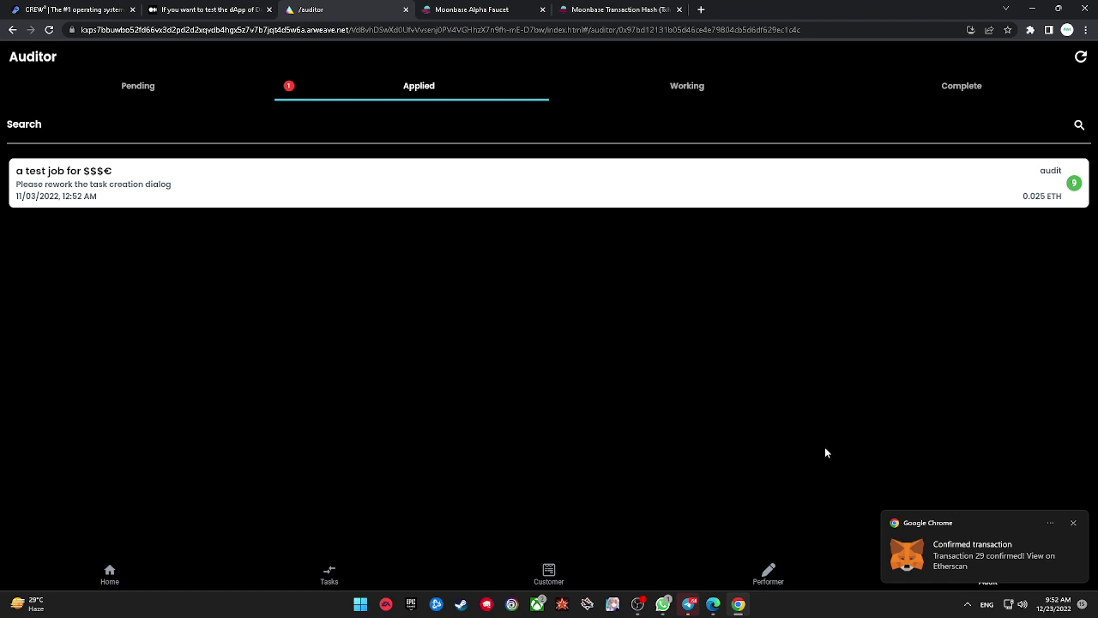
# - Review the customer's "Official Test User" task, close it and check the customer tasks in progress
pyautogui.click(789, 576)
pyautogui.click(596, 578)
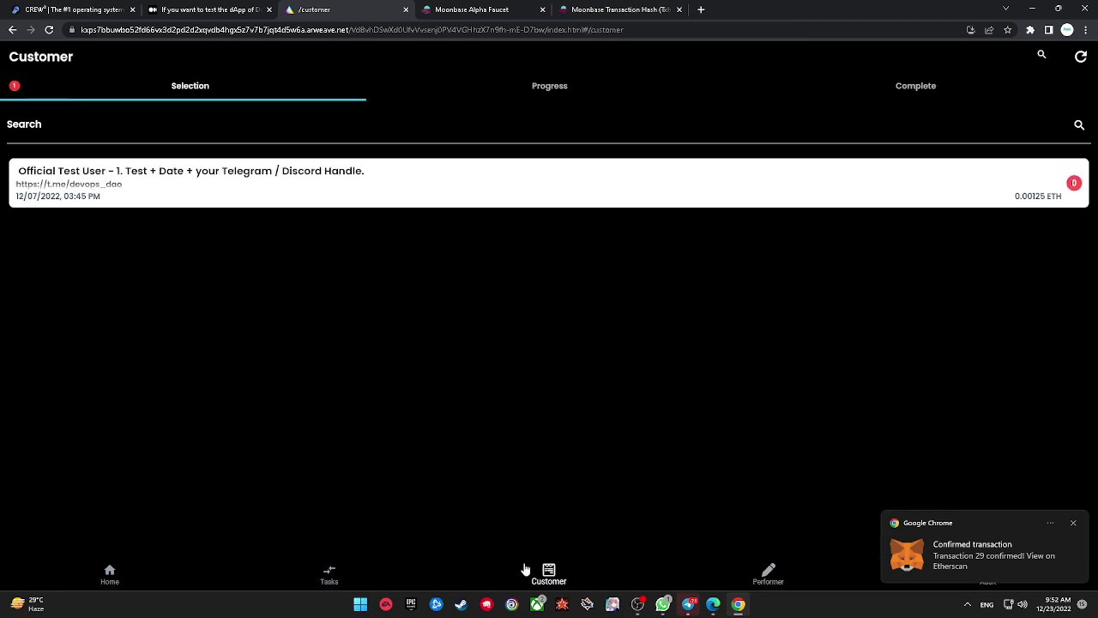
pyautogui.click(538, 182)
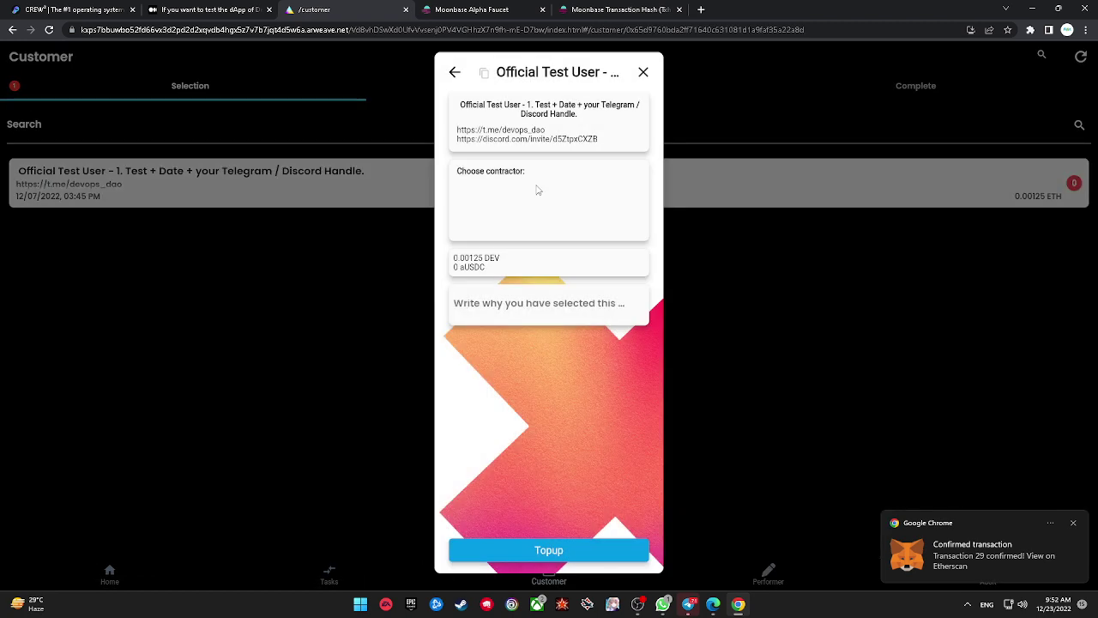
pyautogui.click(644, 72)
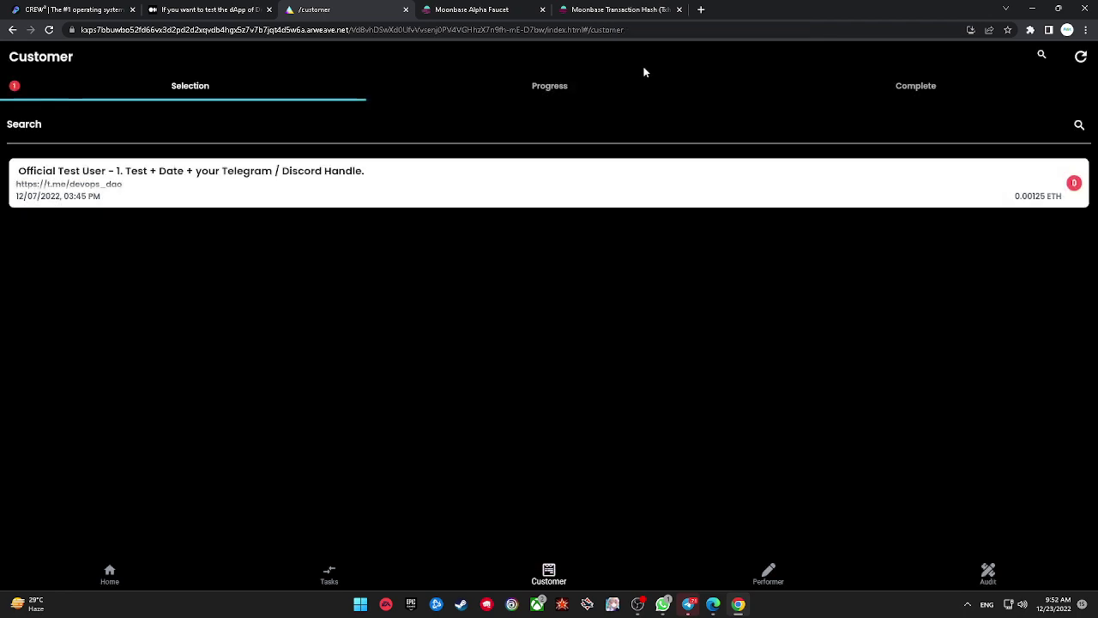
pyautogui.click(603, 98)
pyautogui.click(362, 102)
# - Look through the full list of performer tasks applied for
pyautogui.click(786, 566)
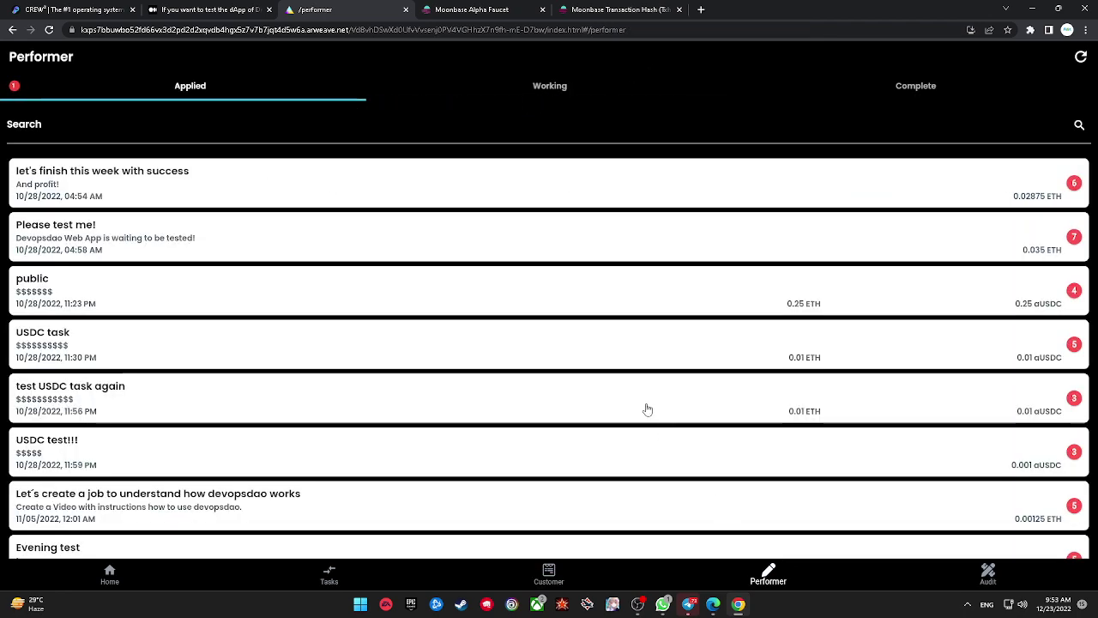
pyautogui.scroll(-4, 646, 409)
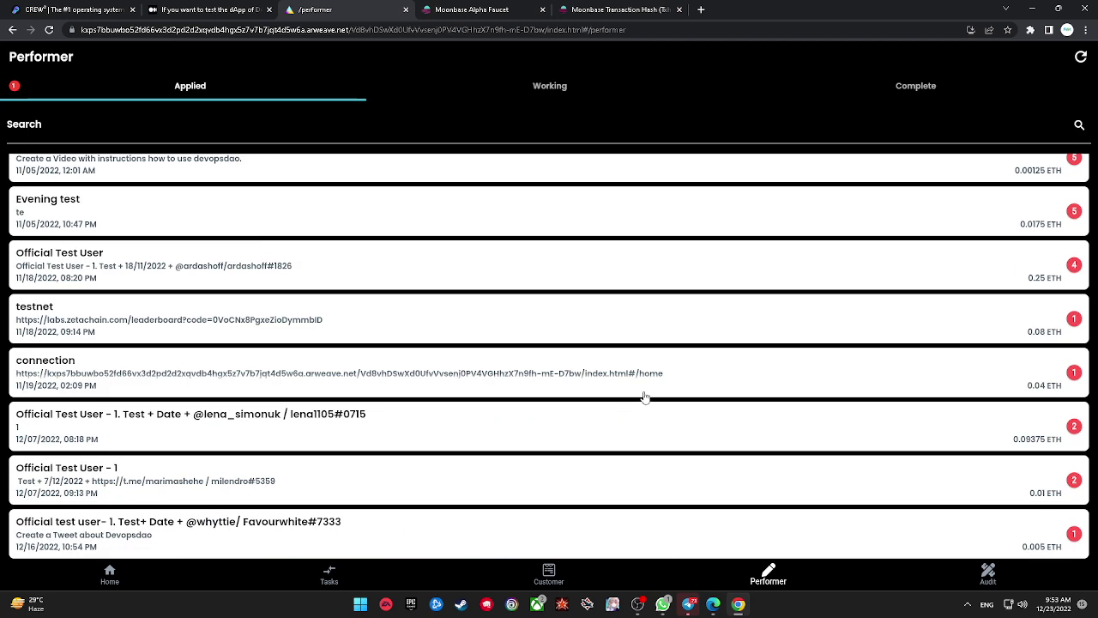
pyautogui.scroll(4, 643, 390)
pyautogui.scroll(-4, 738, 360)
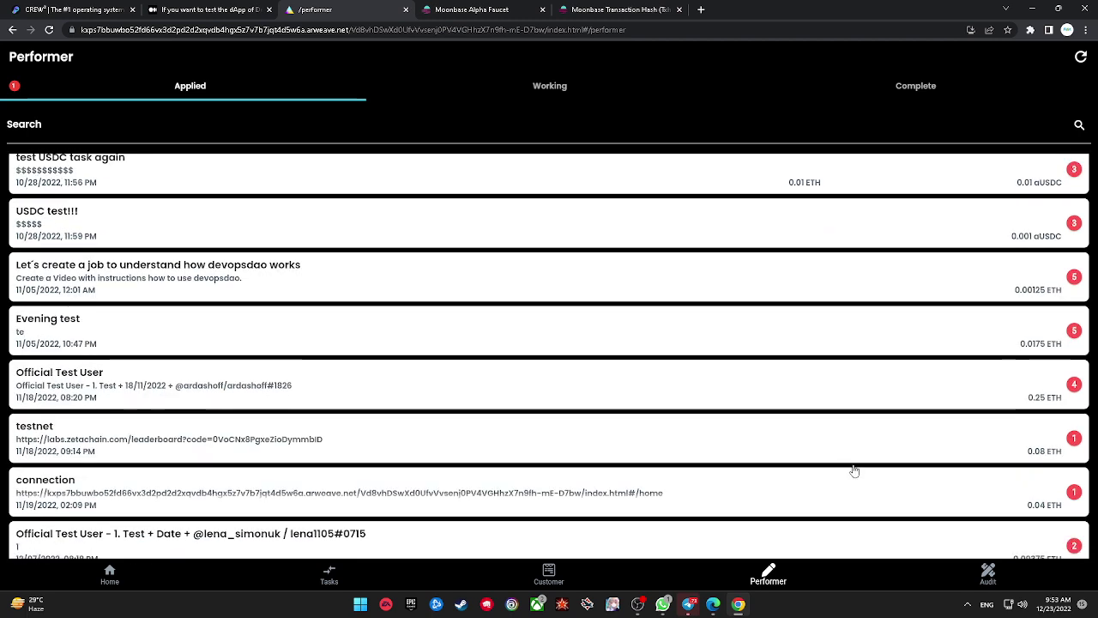
# - Check the auditor's applied, working and completed tasks, then review "a test job for $$$€" and close it
pyautogui.click(950, 573)
pyautogui.click(537, 93)
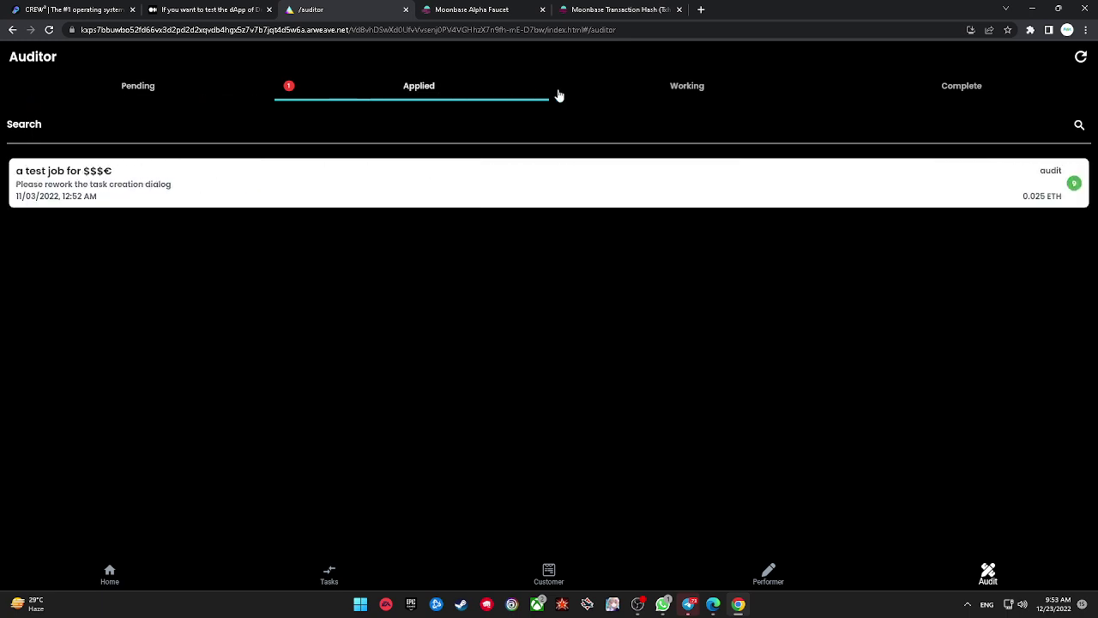
pyautogui.click(669, 91)
pyautogui.click(918, 92)
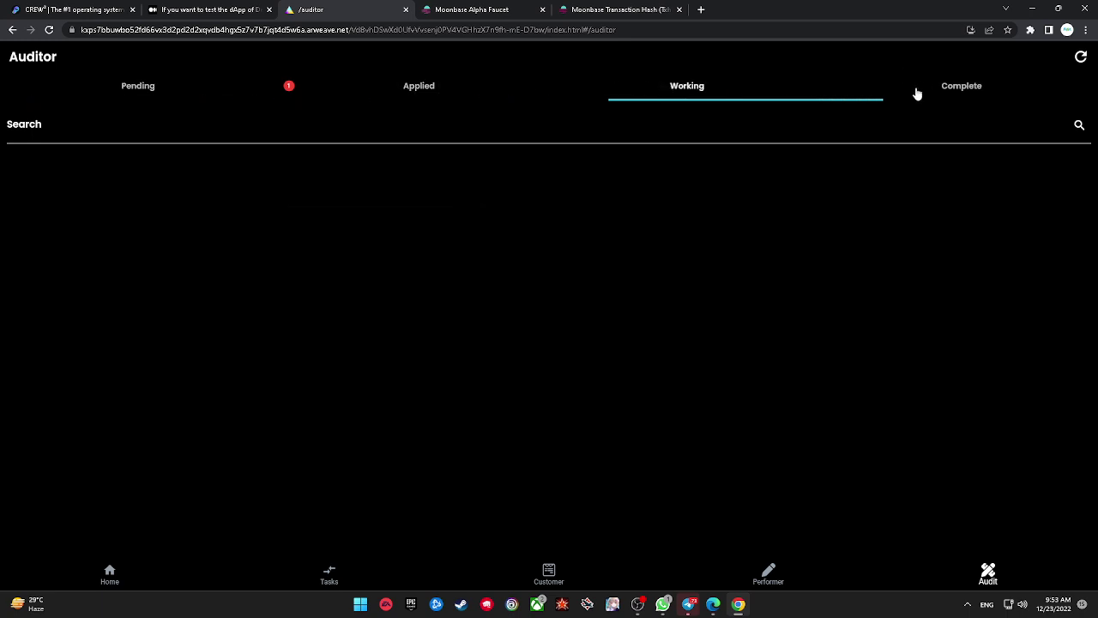
pyautogui.click(467, 102)
pyautogui.click(522, 170)
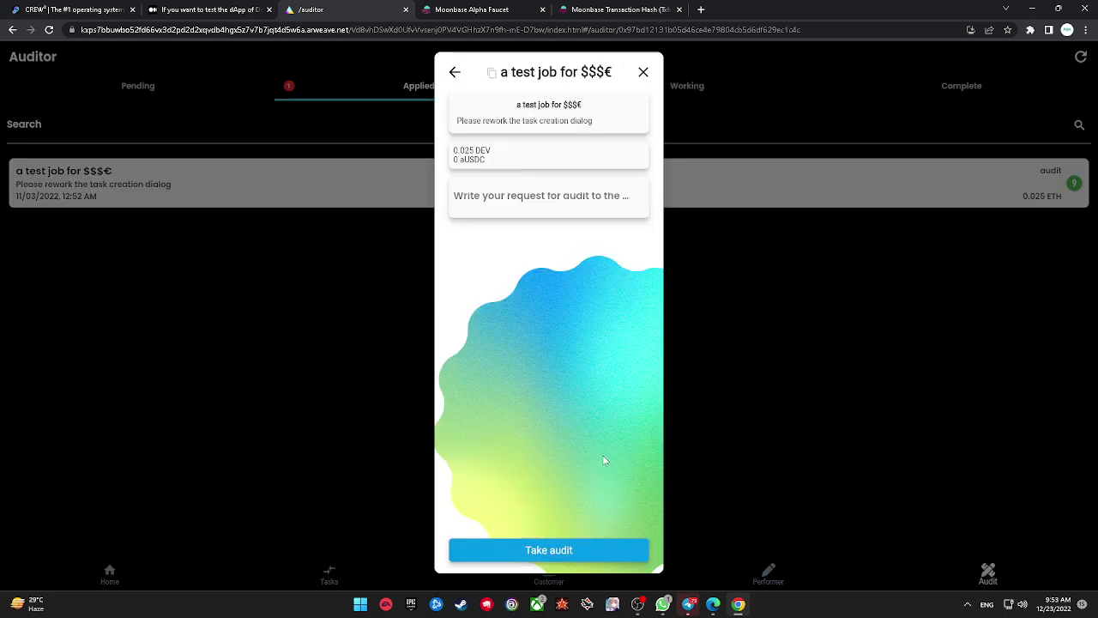
pyautogui.click(643, 73)
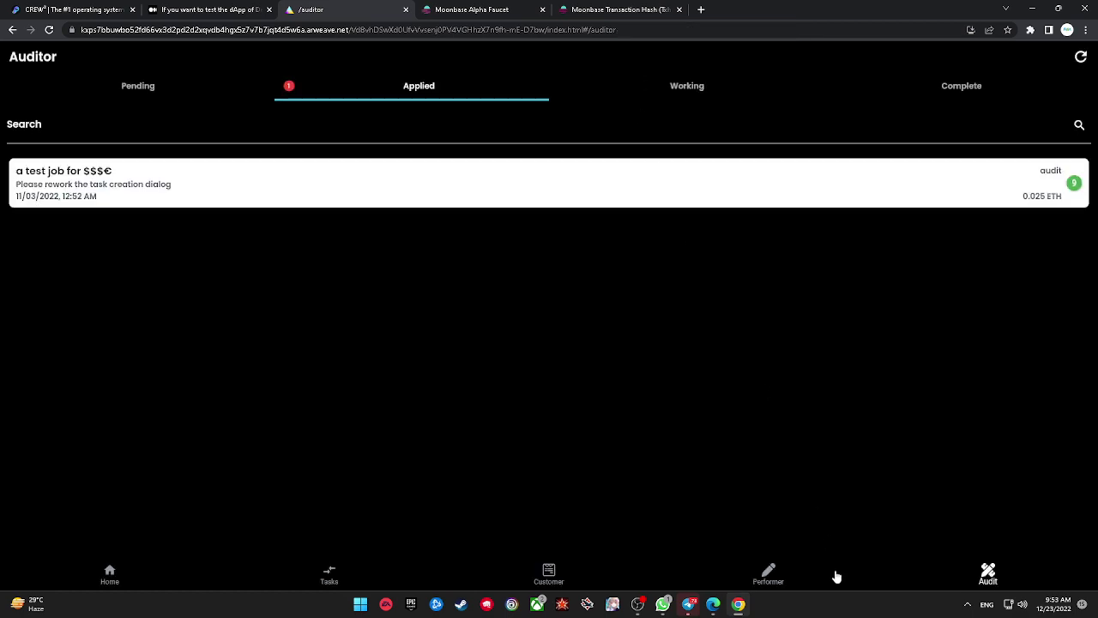
# - Try to write the performer message "has been perform" on the applied task "let's finish this week with success", closing the task
pyautogui.click(828, 580)
pyautogui.click(400, 178)
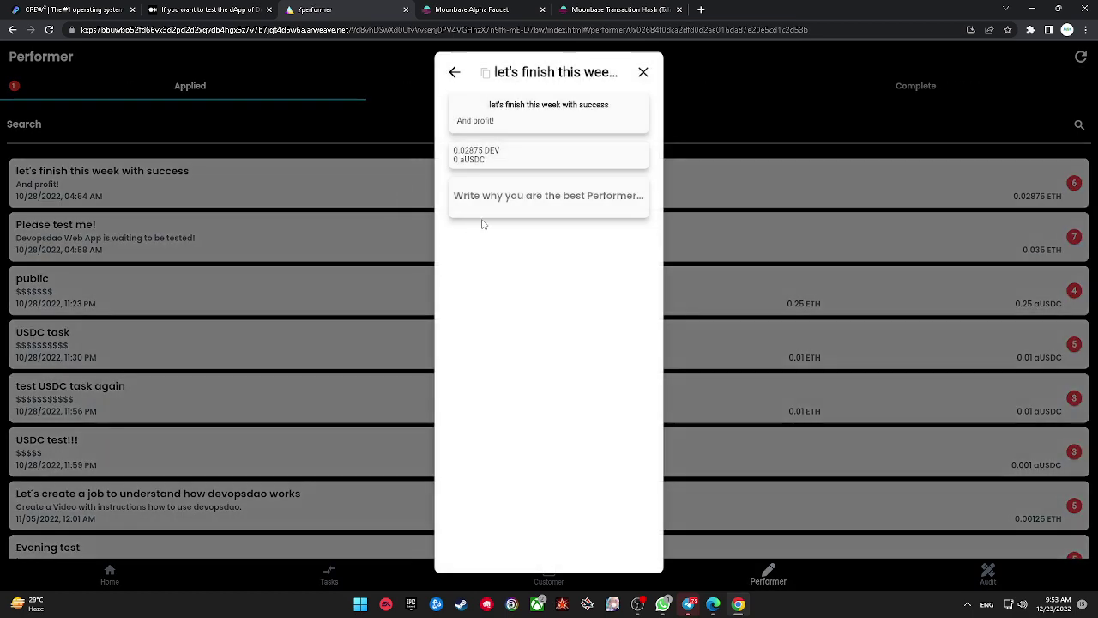
pyautogui.click(495, 206)
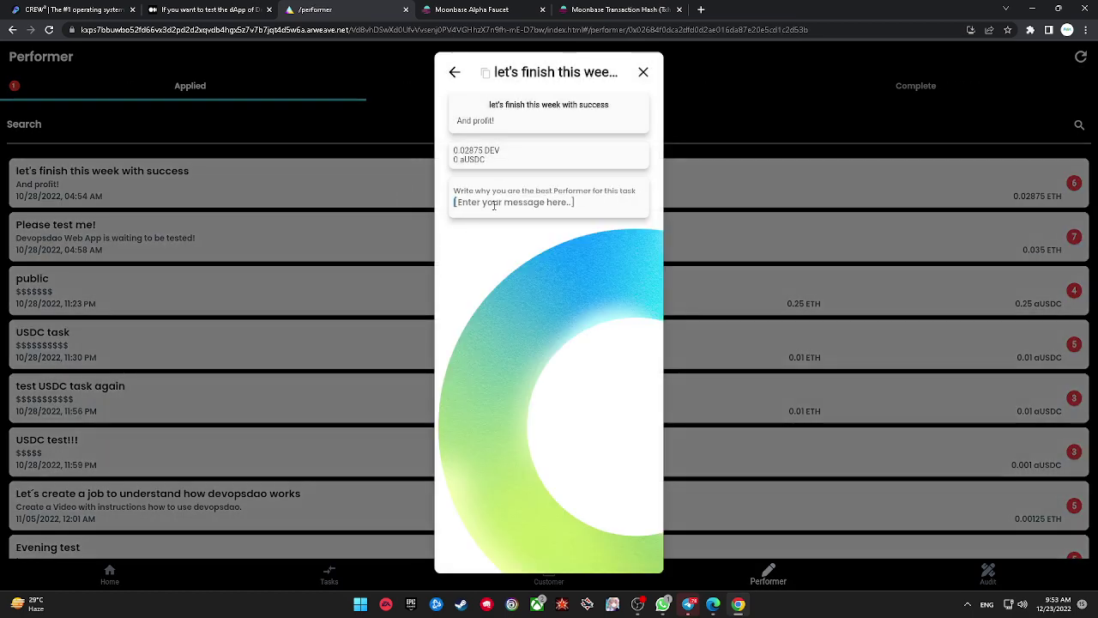
pyautogui.write('has been perform')
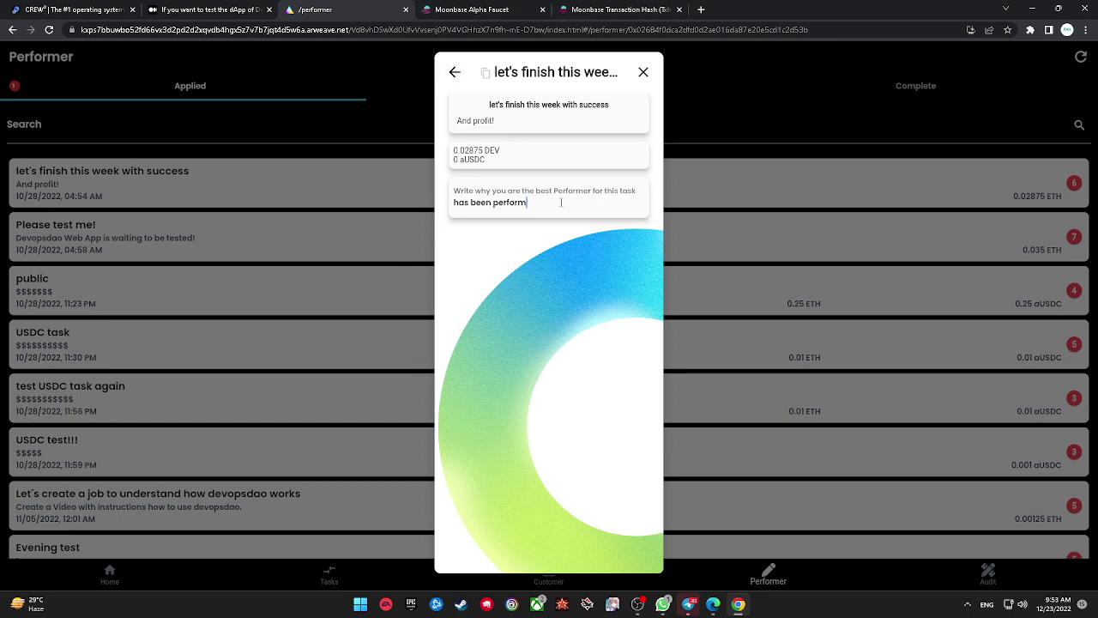
pyautogui.press('Return')
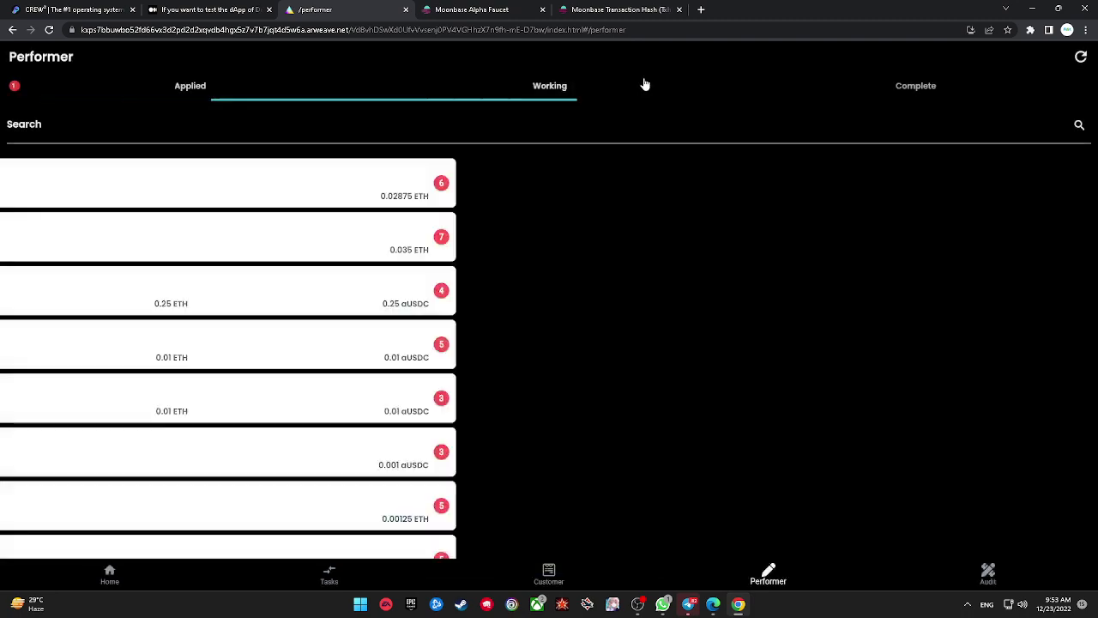
pyautogui.click(644, 73)
# - Review the applied performer tasks "let's finish this week with success" and "Please test me!", closing each one
pyautogui.click(338, 86)
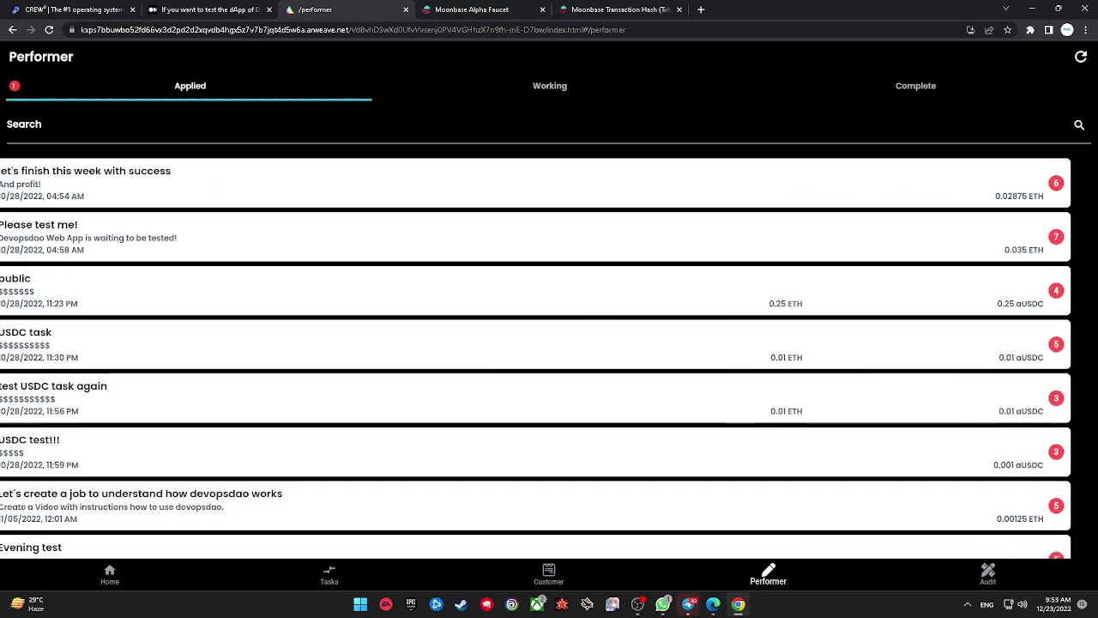
pyautogui.click(453, 183)
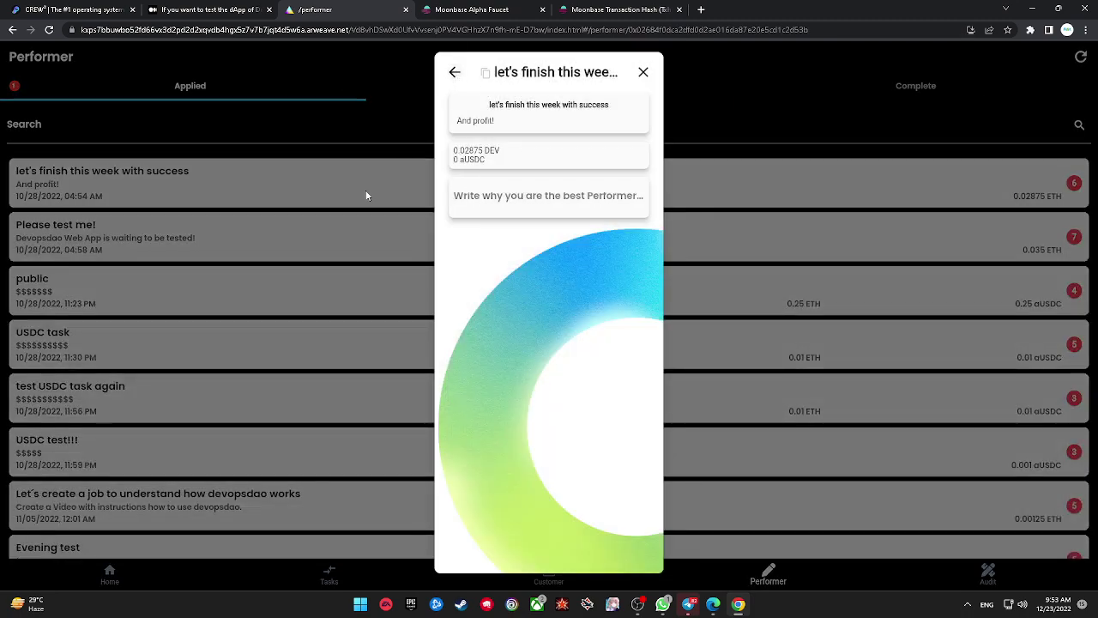
pyautogui.click(644, 73)
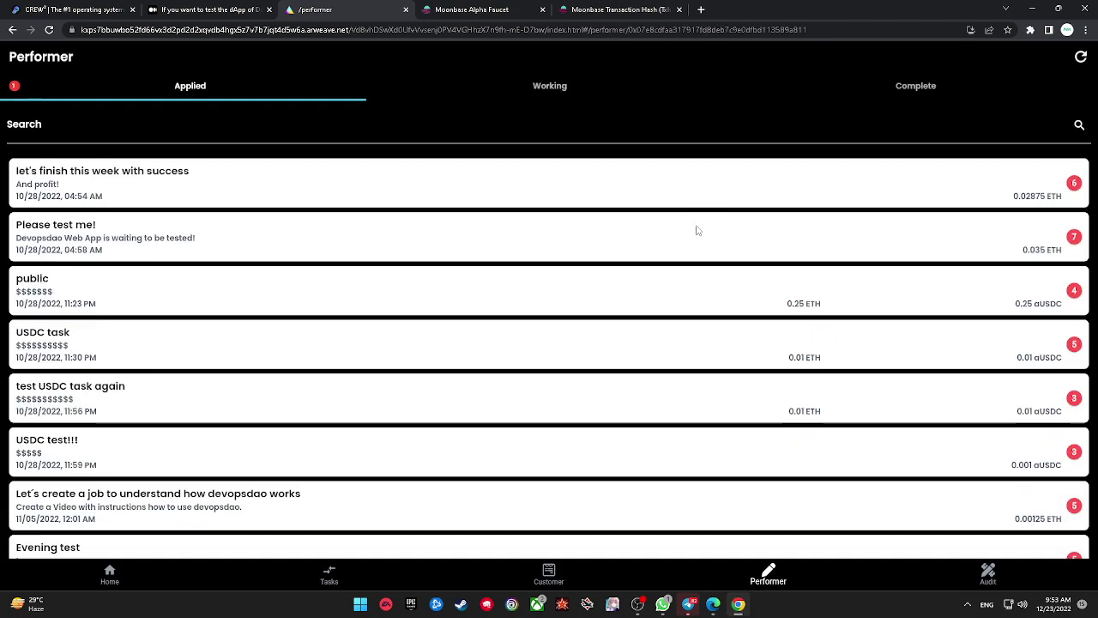
pyautogui.click(695, 228)
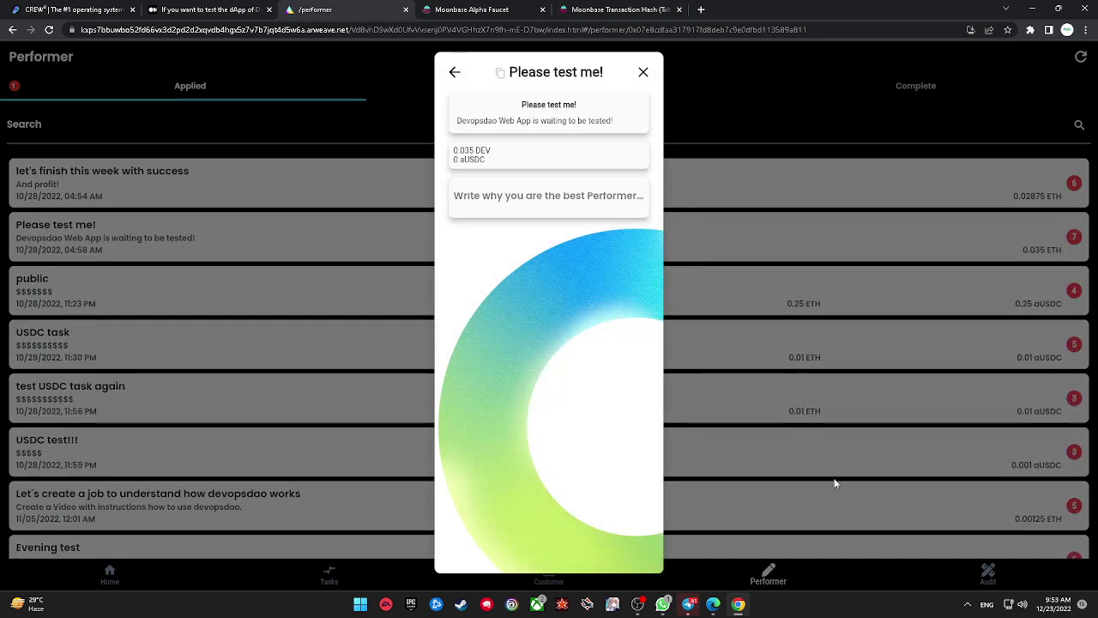
pyautogui.click(501, 74)
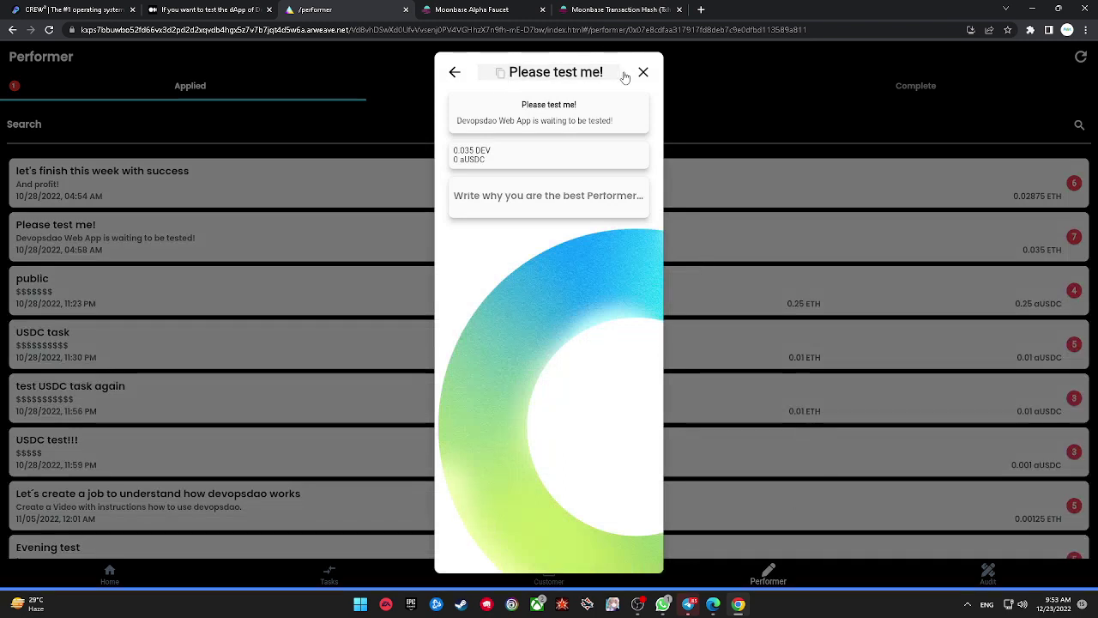
pyautogui.click(644, 72)
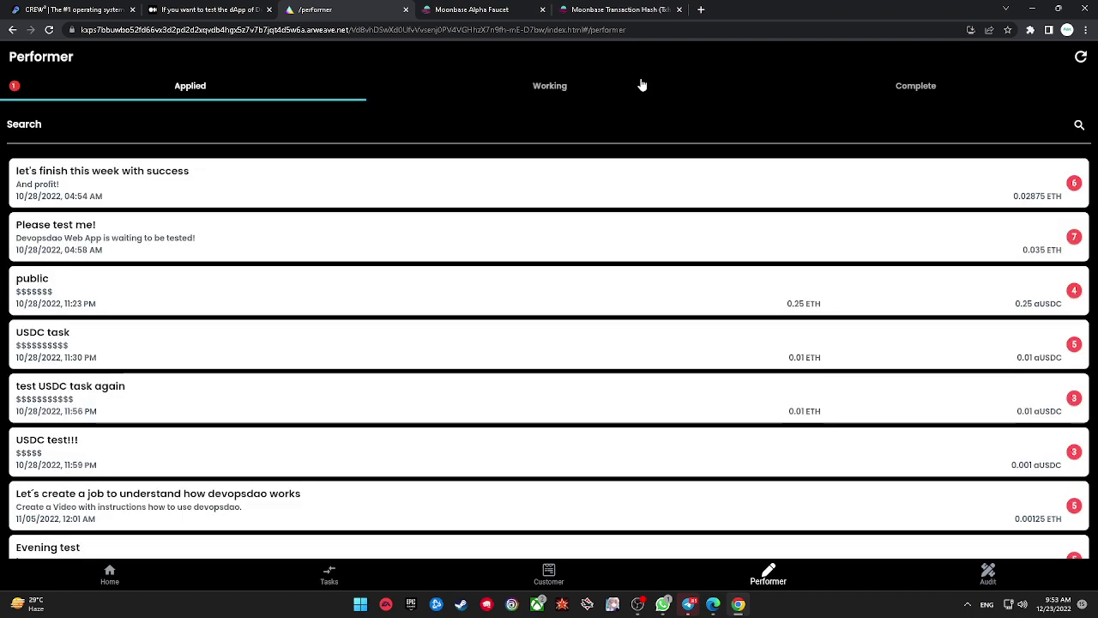
# - Review the applied performer tasks about creating a Devopsdao tweet and "testnet", closing each one
pyautogui.click(577, 575)
pyautogui.click(720, 582)
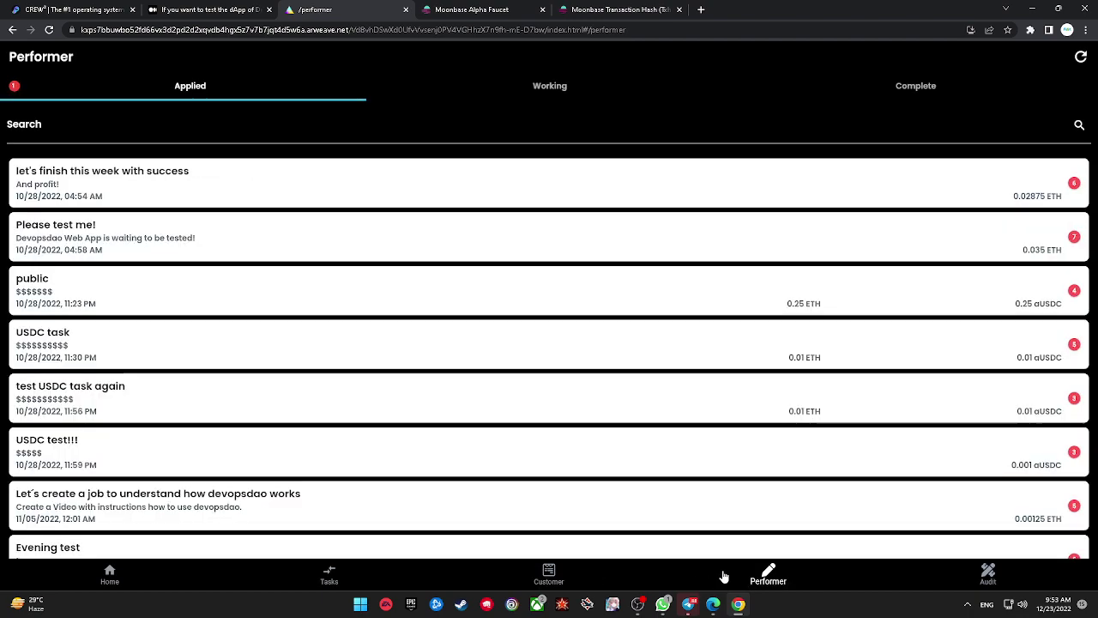
pyautogui.scroll(-4, 927, 506)
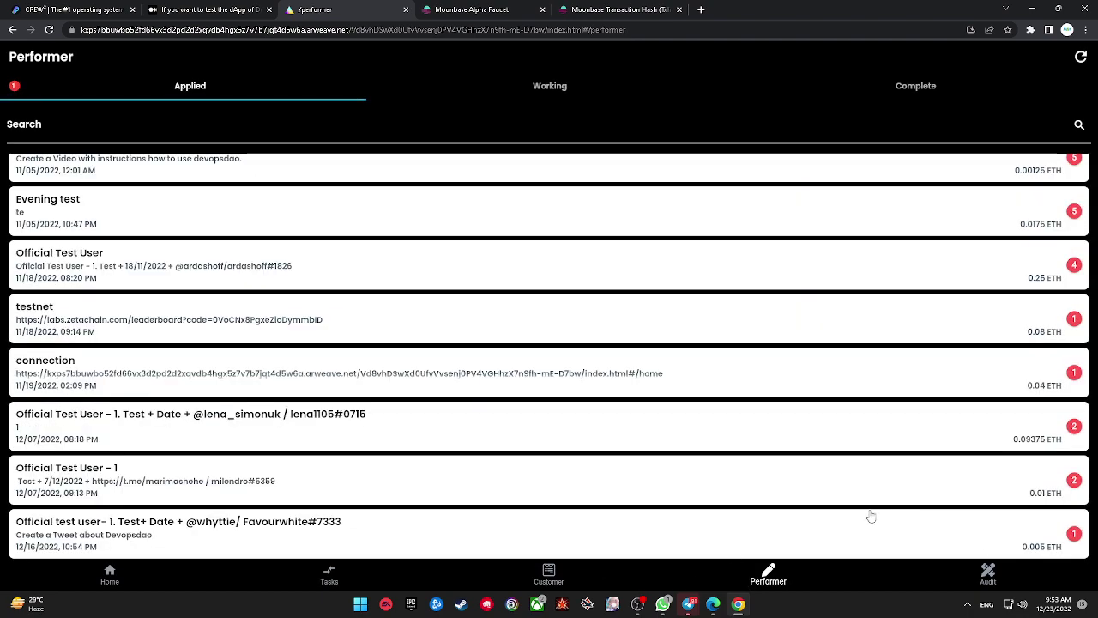
pyautogui.click(864, 520)
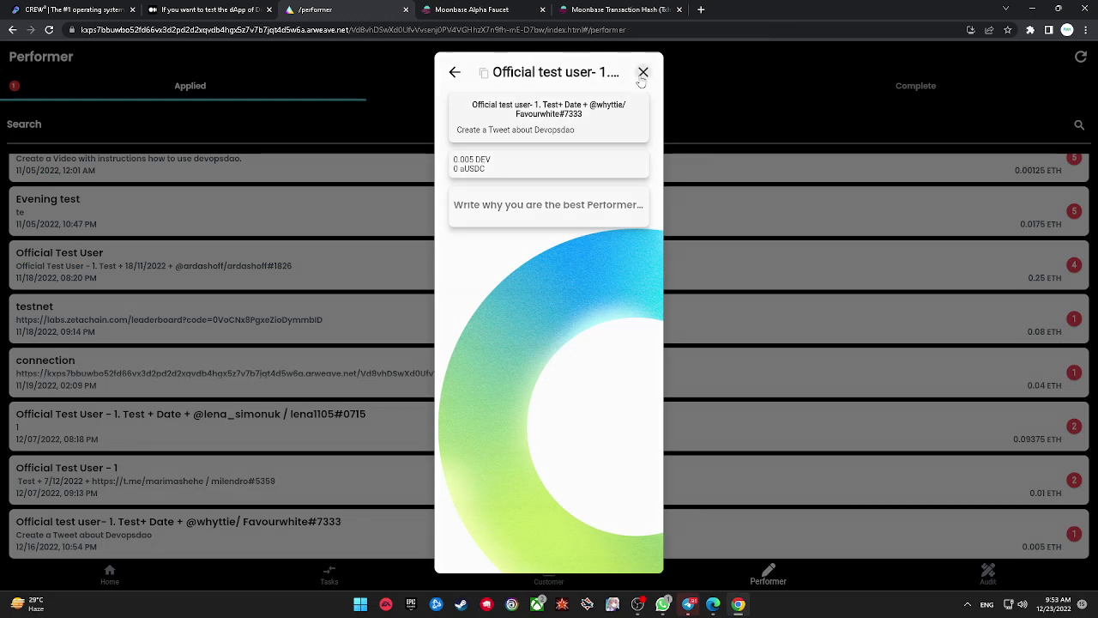
pyautogui.click(643, 72)
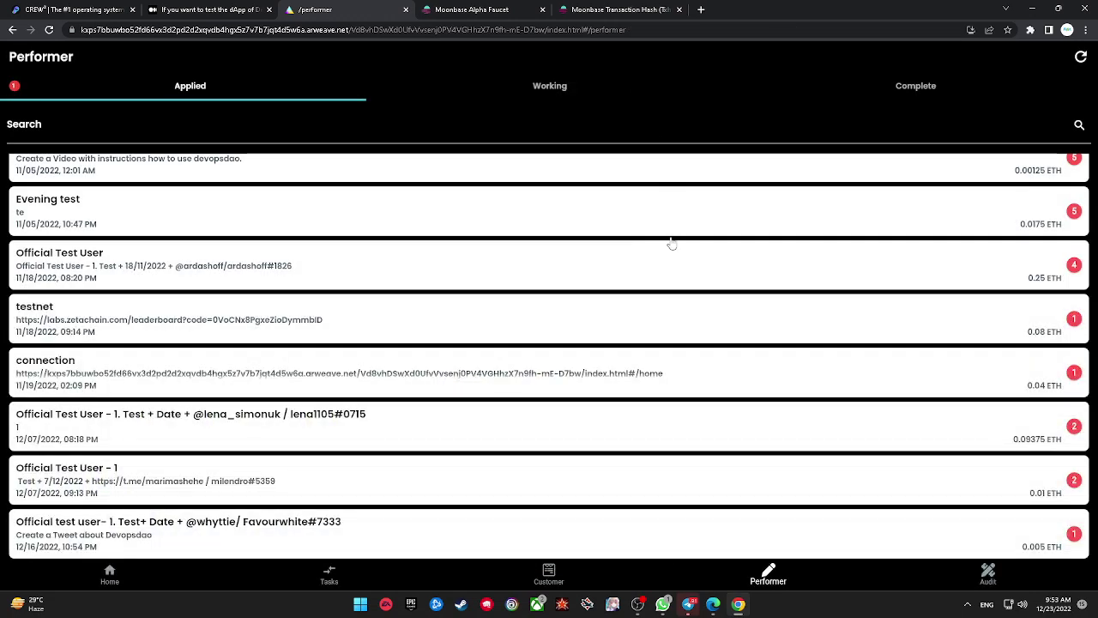
pyautogui.click(667, 318)
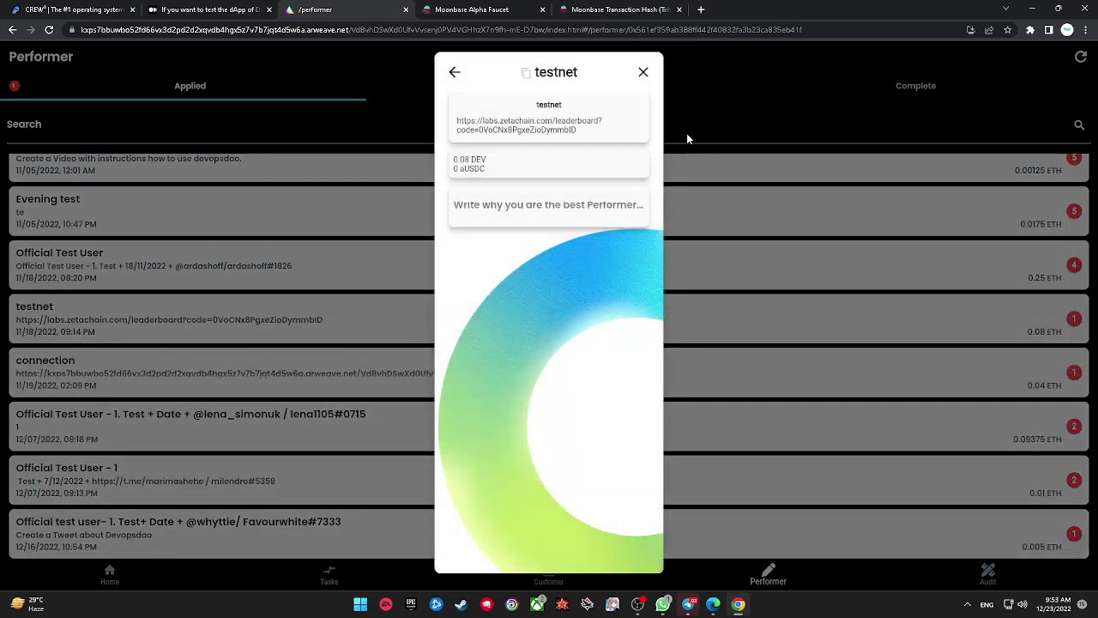
pyautogui.click(644, 72)
# - Check the auditor's working, completed, applied and pending tasks
pyautogui.click(994, 566)
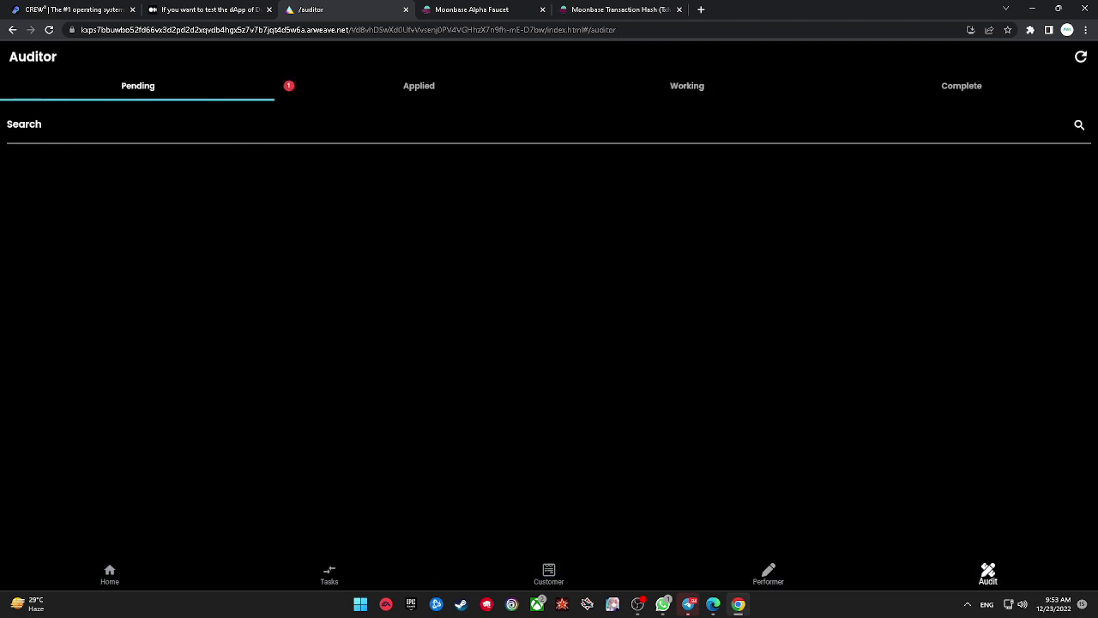
pyautogui.click(659, 91)
pyautogui.click(950, 94)
pyautogui.click(369, 96)
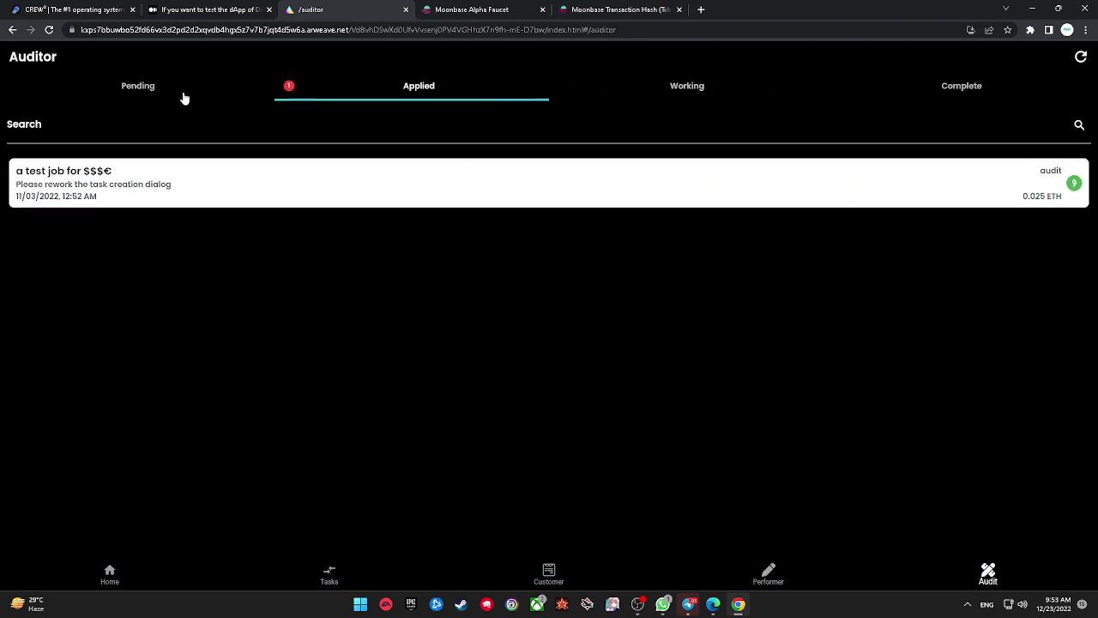
pyautogui.click(176, 91)
# - Reload the dApp and reconnect the MetaMask wallet from the home page
pyautogui.click(49, 30)
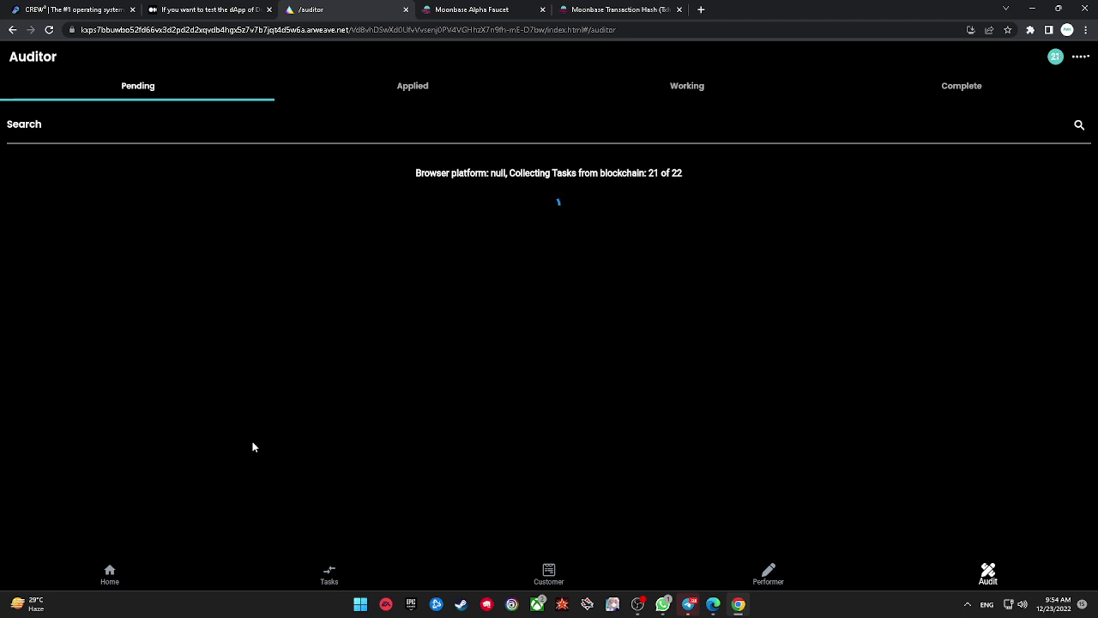
pyautogui.click(129, 573)
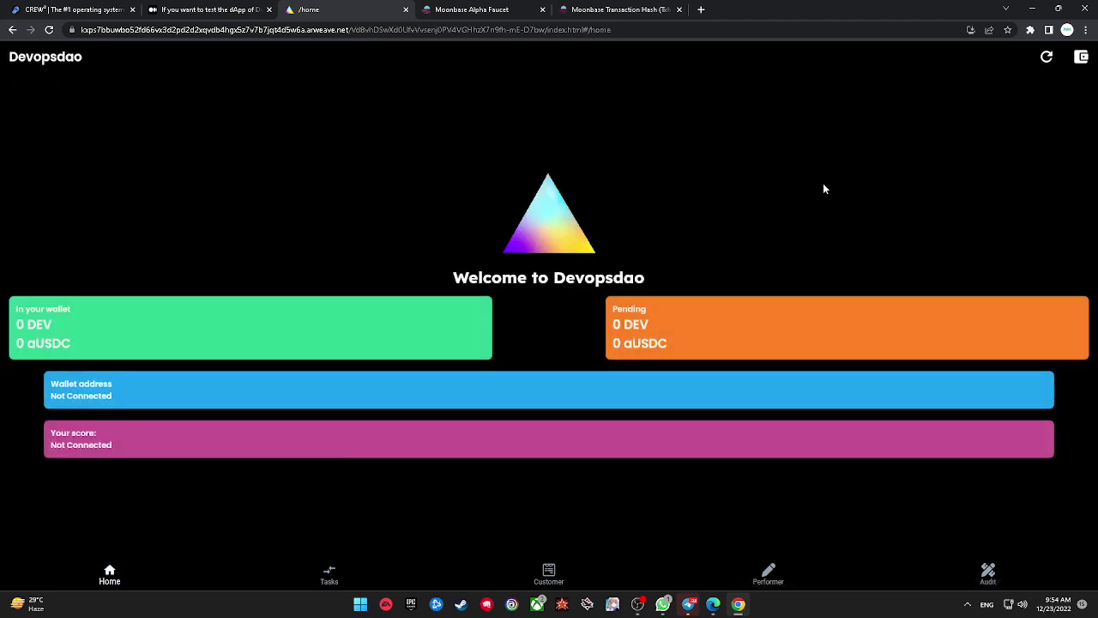
pyautogui.click(1078, 58)
pyautogui.click(595, 351)
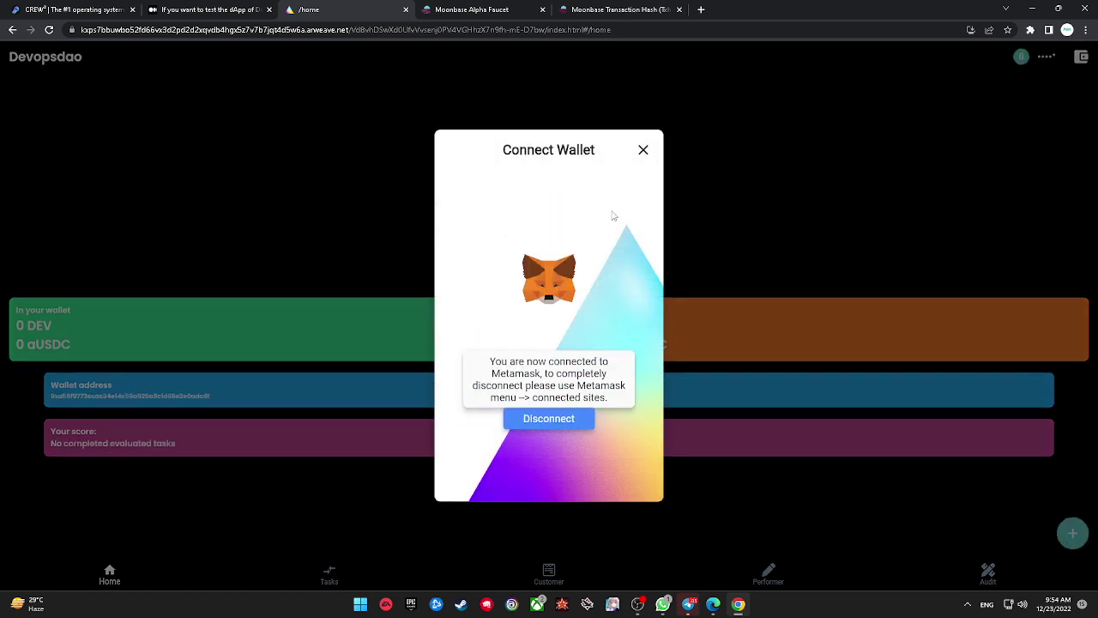
pyautogui.click(643, 150)
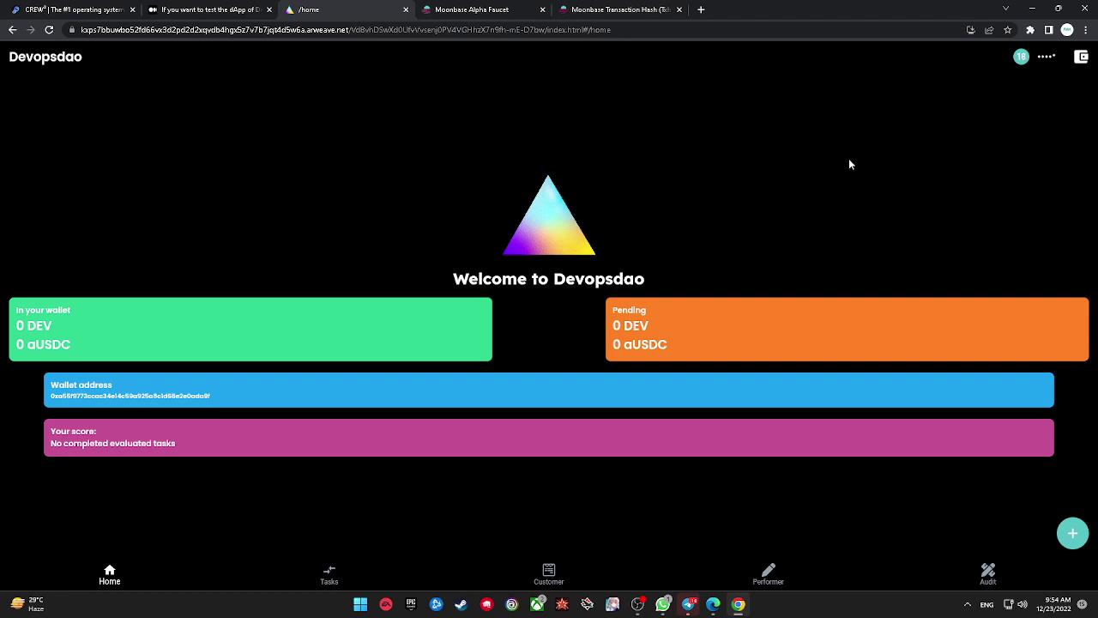
# - Review the applied performer tasks "let's finish this week with success" and "connection", closing each one
pyautogui.click(527, 569)
pyautogui.click(768, 573)
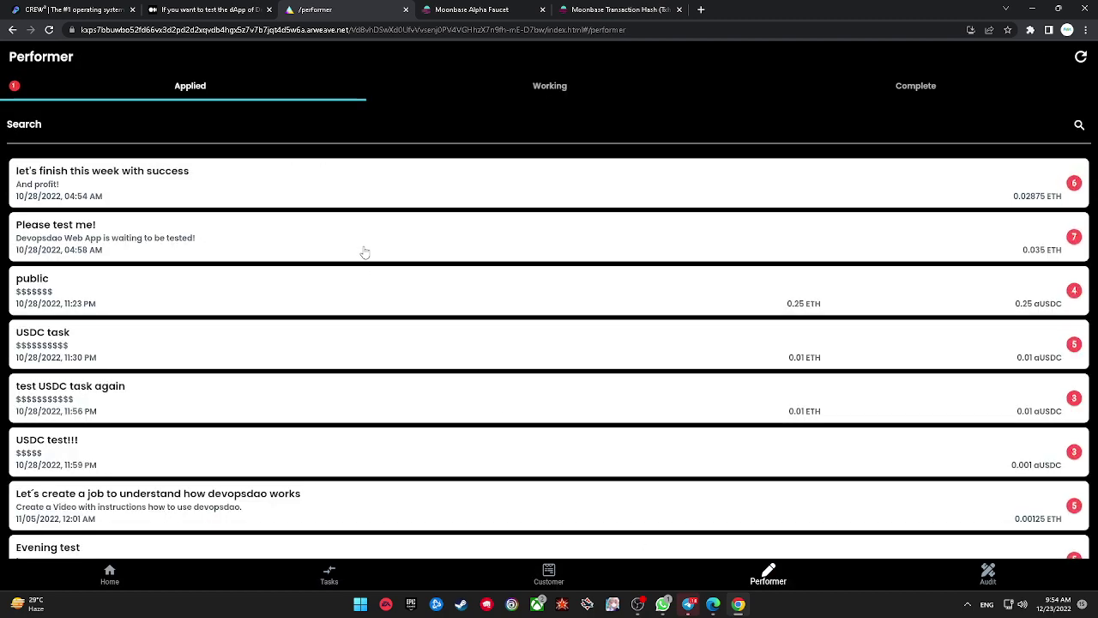
pyautogui.click(426, 174)
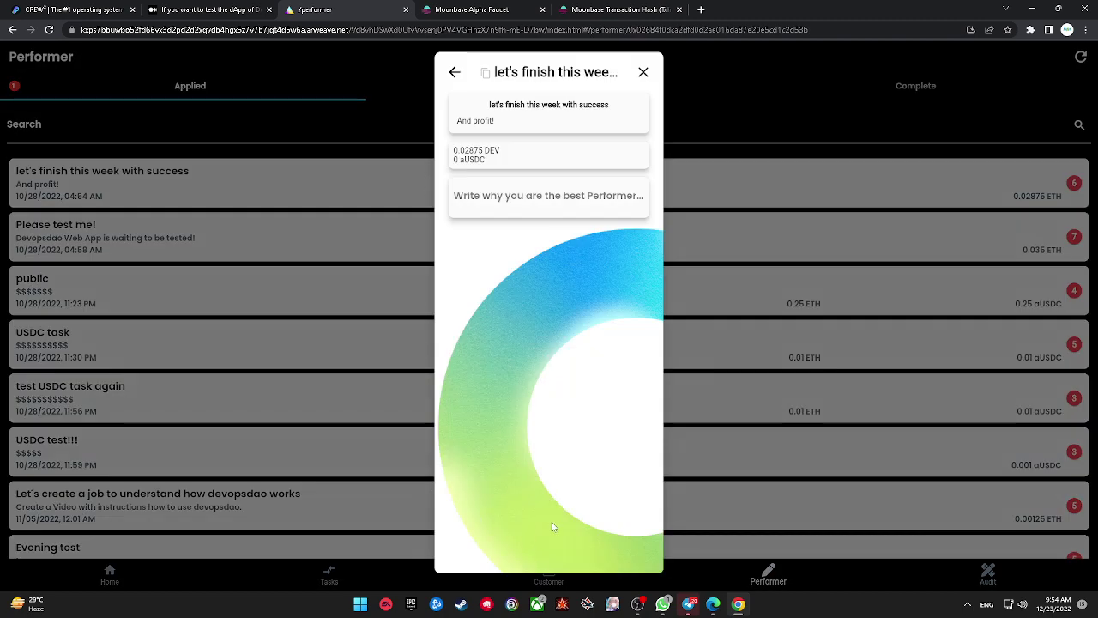
pyautogui.click(643, 72)
pyautogui.scroll(-5, 640, 277)
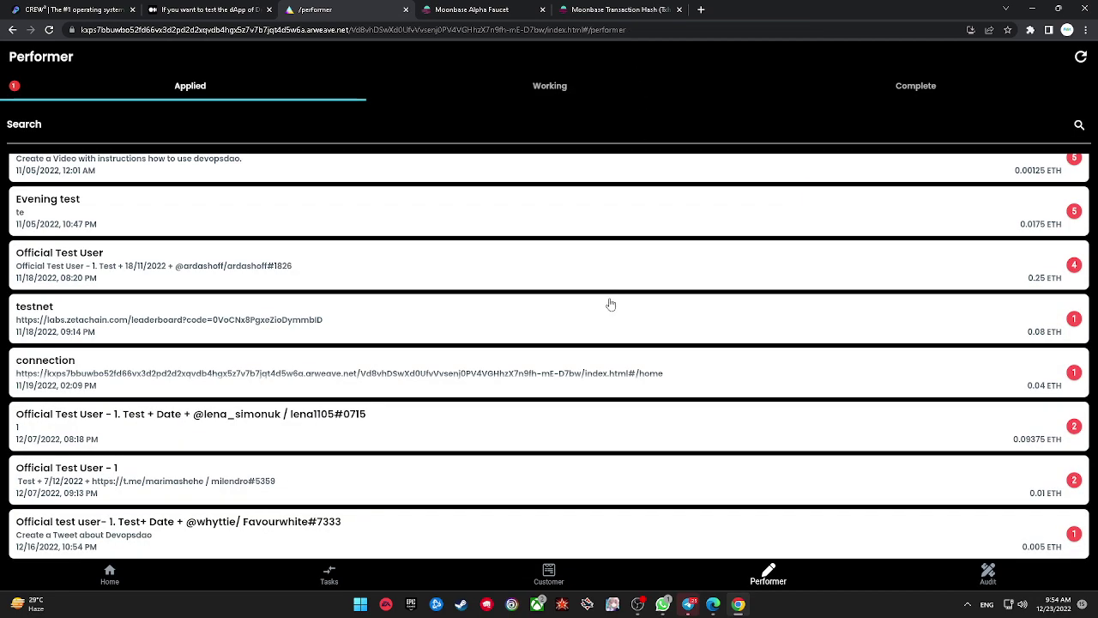
pyautogui.click(580, 356)
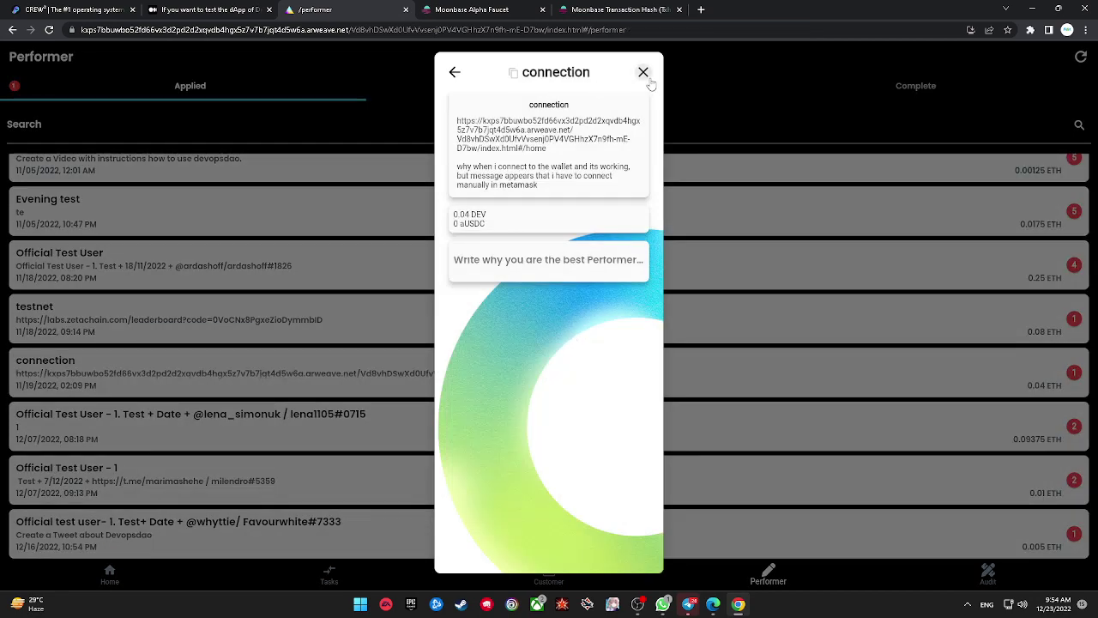
pyautogui.click(643, 74)
# - Check the performer's working and completed tasks, the auditor's pending tasks, the customer's selection and the job exchange
pyautogui.click(544, 73)
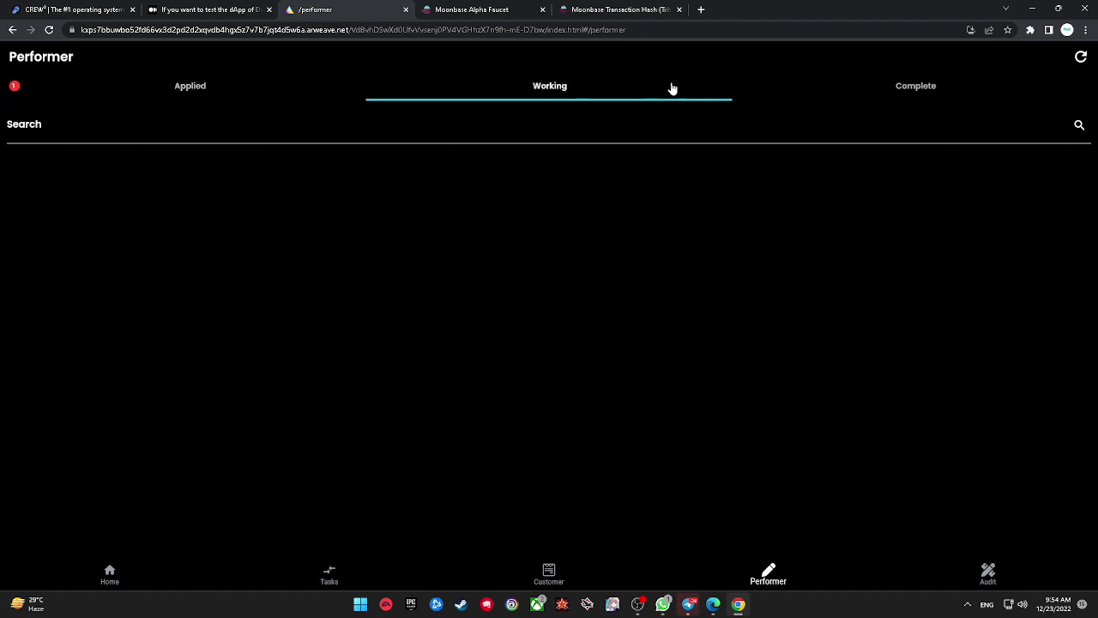
pyautogui.click(935, 79)
pyautogui.click(970, 571)
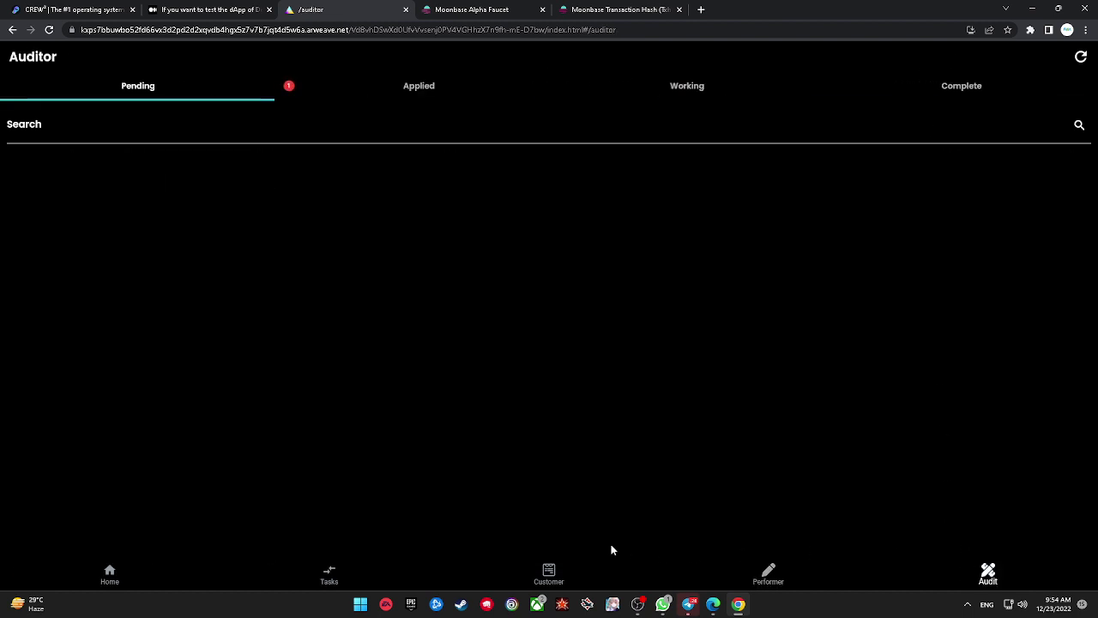
pyautogui.click(550, 564)
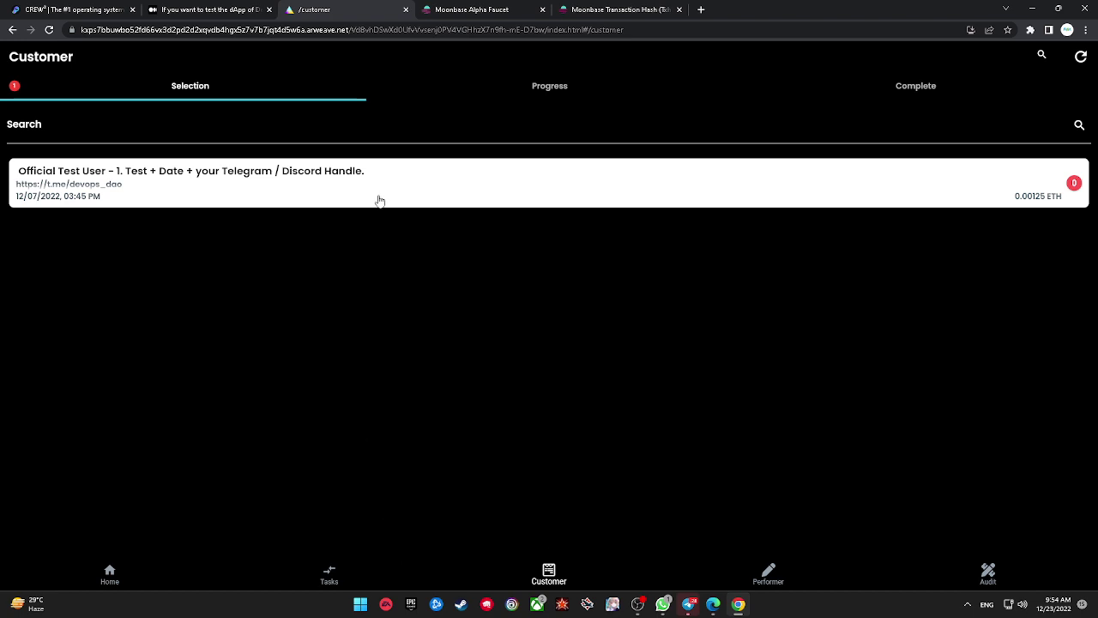
pyautogui.click(334, 583)
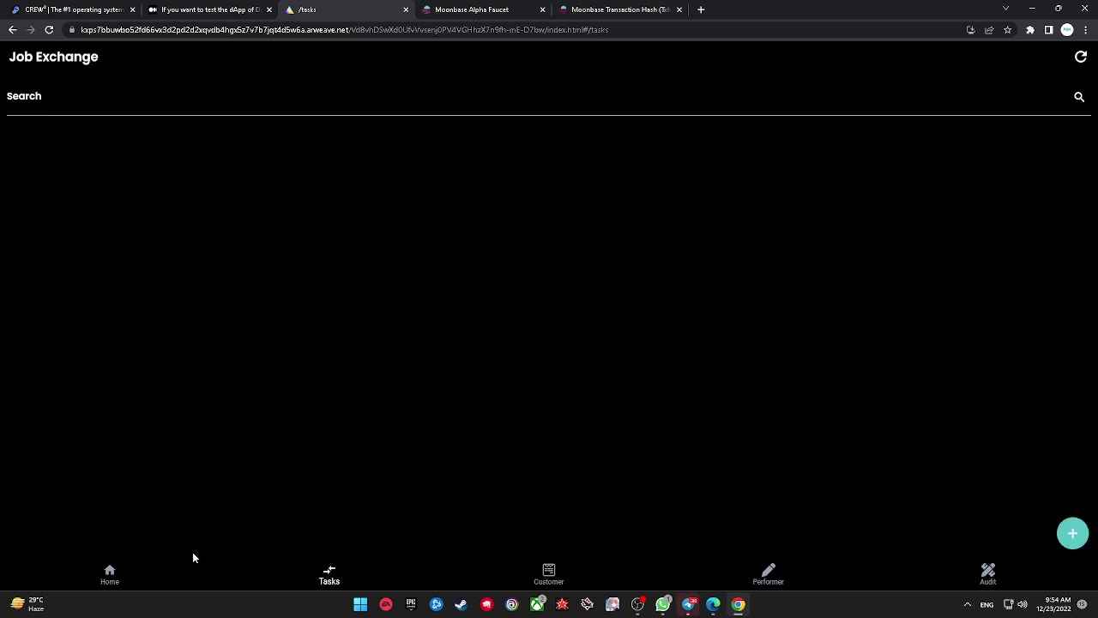
# - Start a new job from the home page with the title "Test job" and the description "lorem ipsum dolor"
pyautogui.click(127, 576)
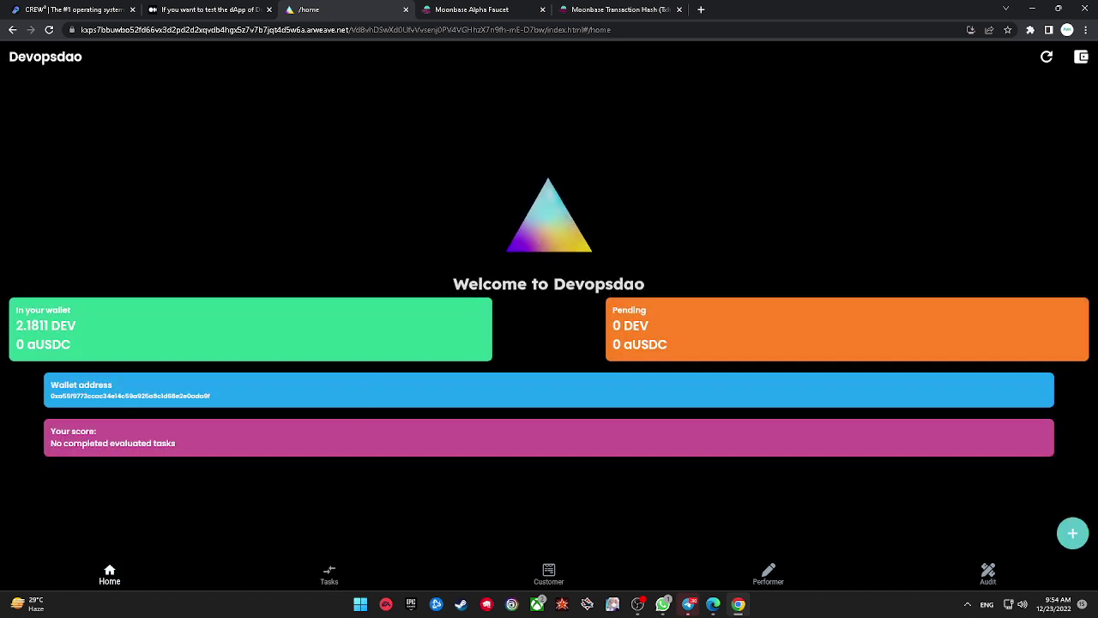
pyautogui.click(1072, 533)
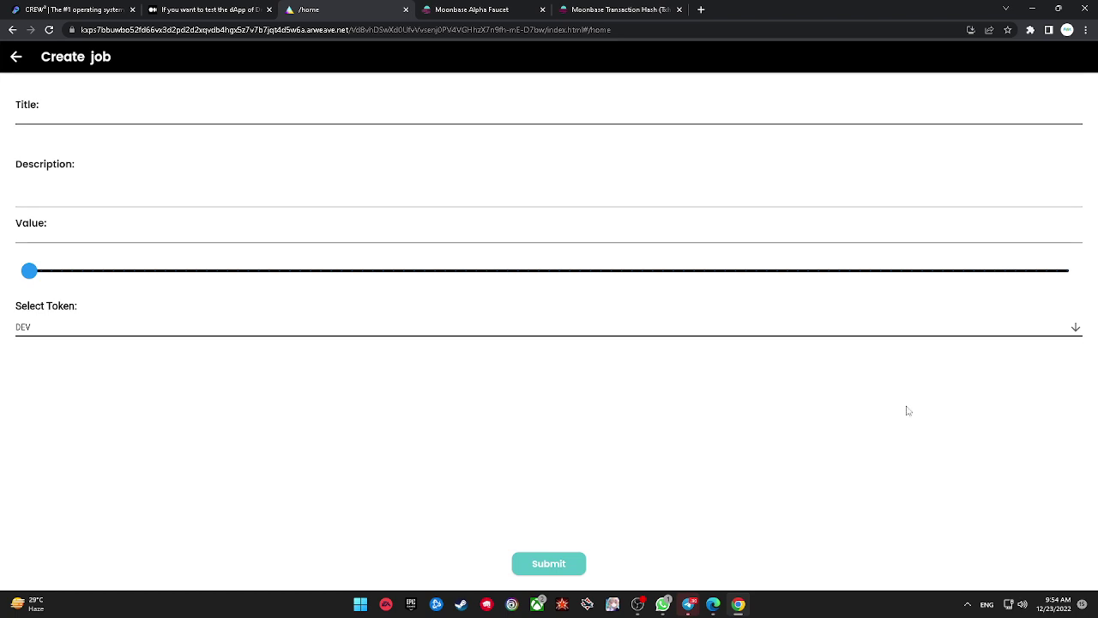
pyautogui.click(169, 109)
pyautogui.write('Test job')
pyautogui.press('BackSpace')
pyautogui.press('BackSpace')
pyautogui.write('ob')
pyautogui.press('Tab')
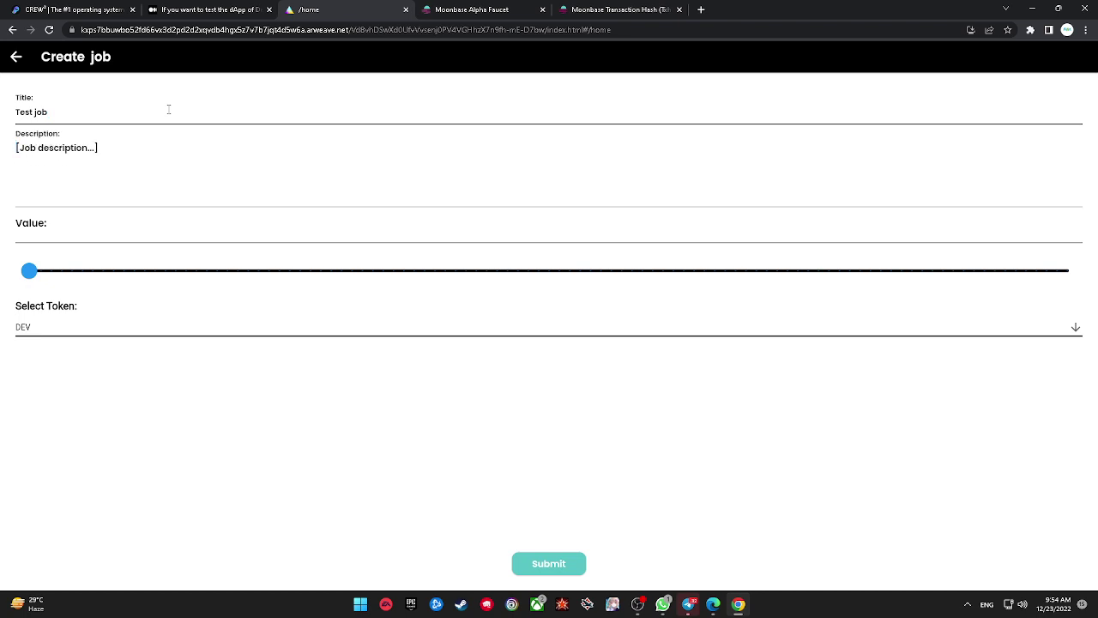
pyautogui.write('lor')
pyautogui.press('BackSpace')
pyautogui.write('olor')
pyautogui.press('Tab')
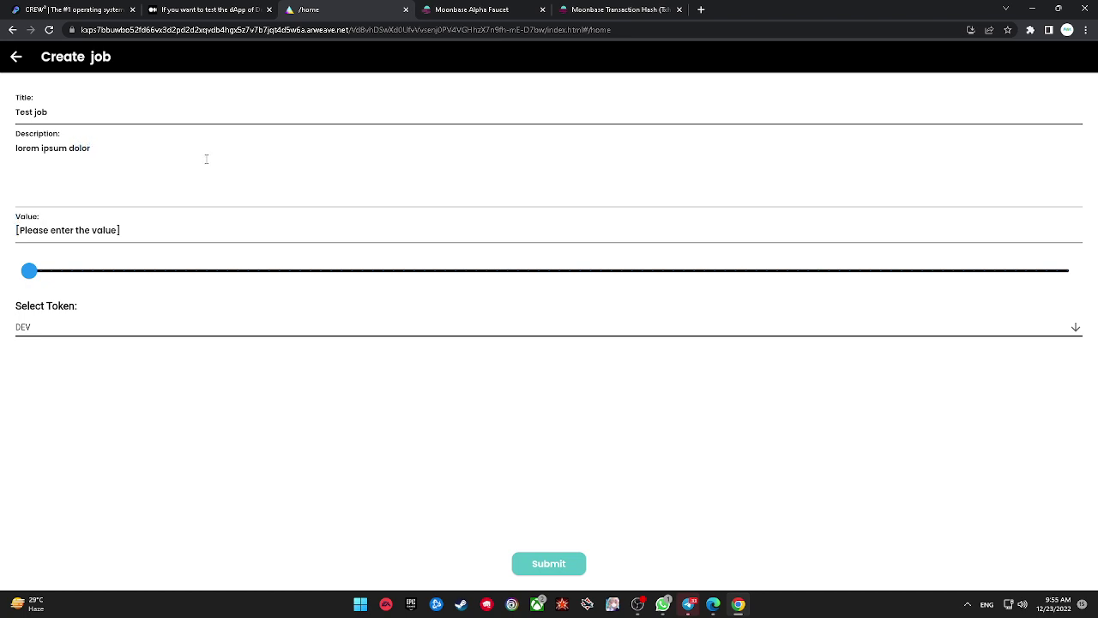
# - Set the job's value to 0.00125 with DEV as the token and submit the job
pyautogui.write('0.001')
pyautogui.moveTo(29, 270)
pyautogui.mouseDown()
pyautogui.moveTo(47, 272)
pyautogui.moveTo(28, 280)
pyautogui.moveTo(39, 276)
pyautogui.mouseUp()
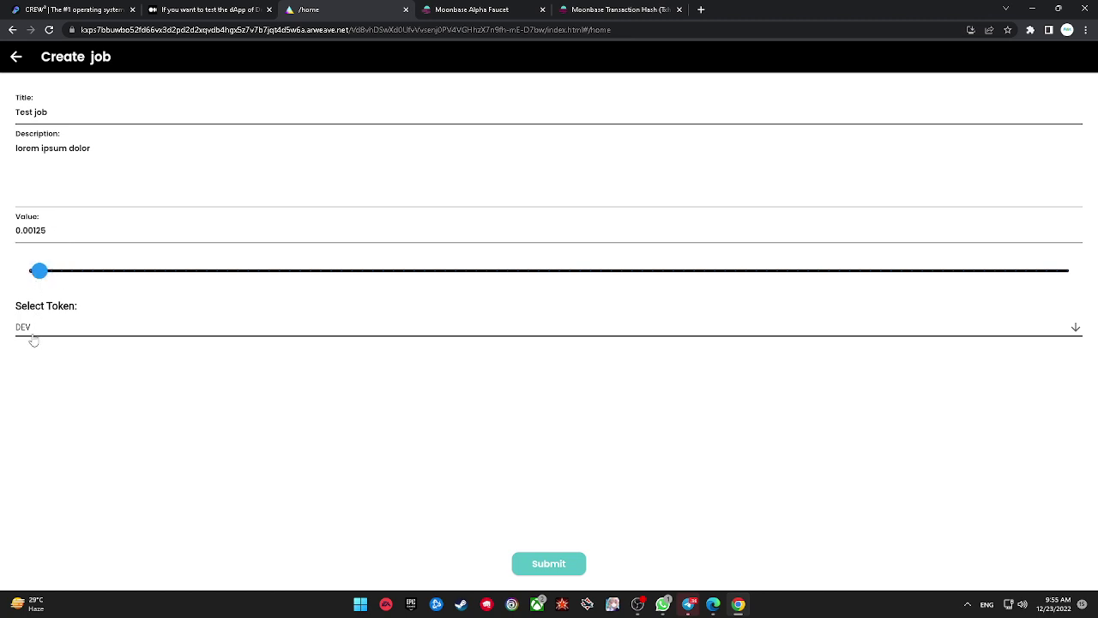
pyautogui.click(33, 341)
pyautogui.click(165, 444)
pyautogui.click(568, 562)
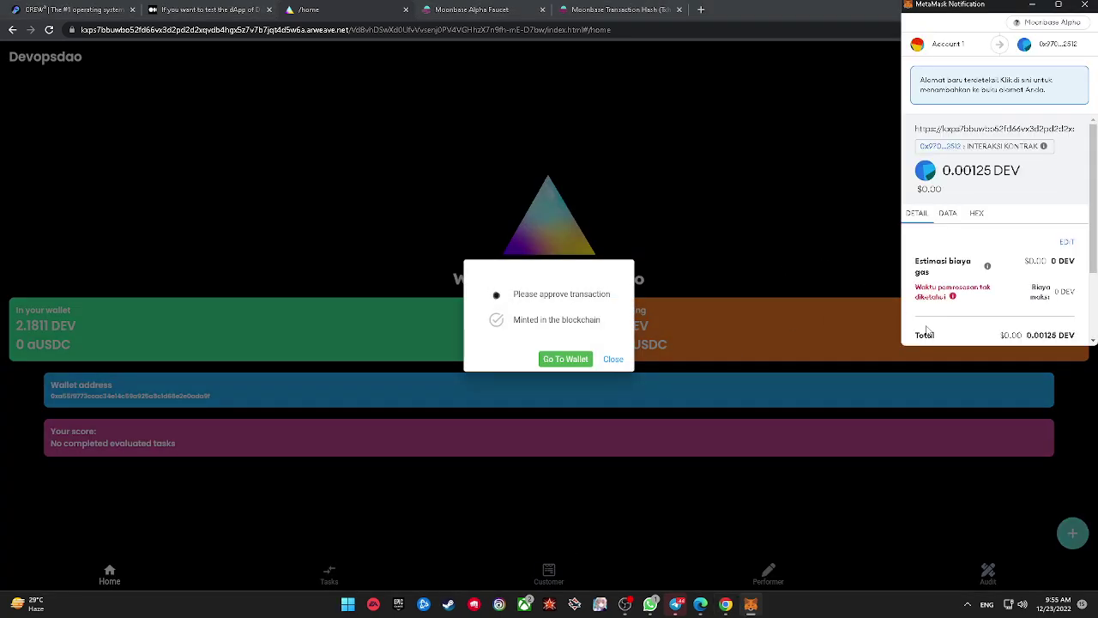
# - Approve the 0.00125 DEV job creation transaction in MetaMask and close the transaction status dialog
pyautogui.scroll(-2, 931, 333)
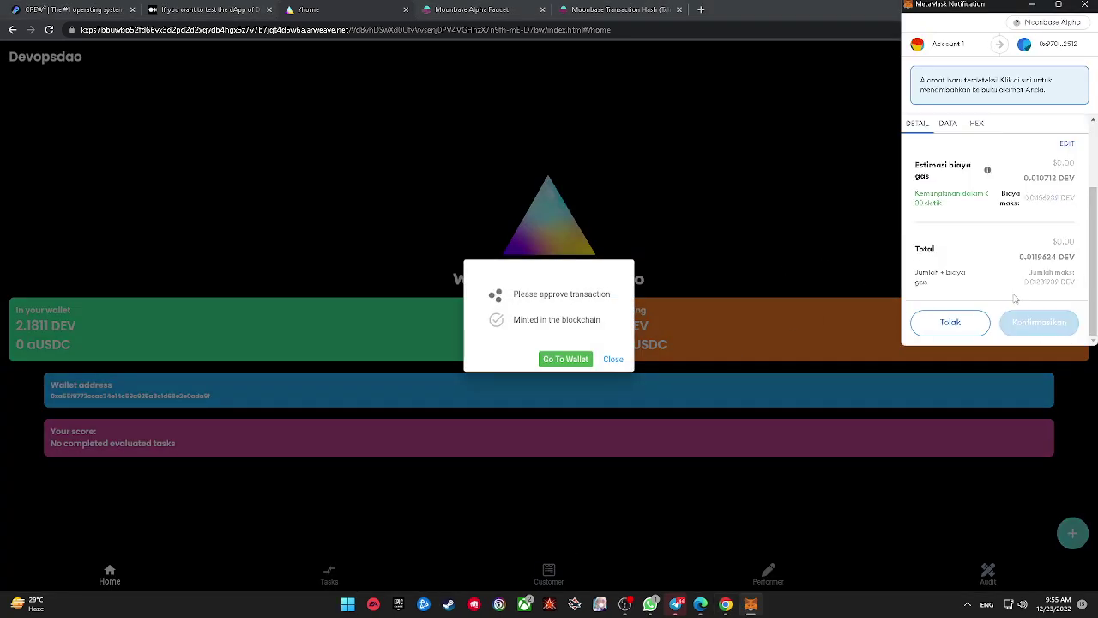
pyautogui.click(1059, 332)
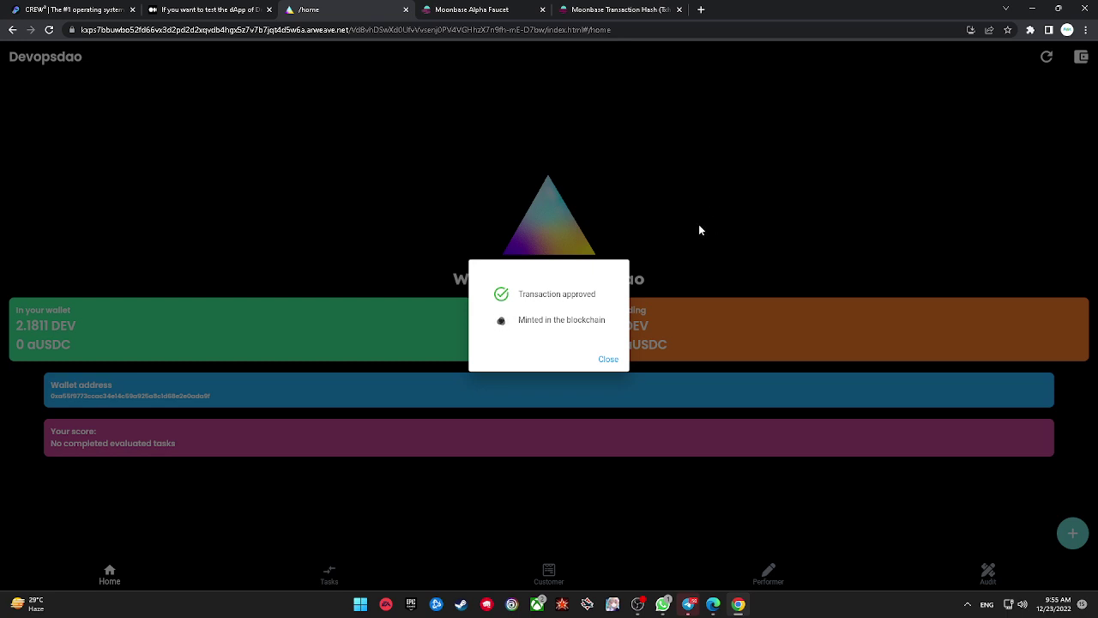
pyautogui.click(608, 360)
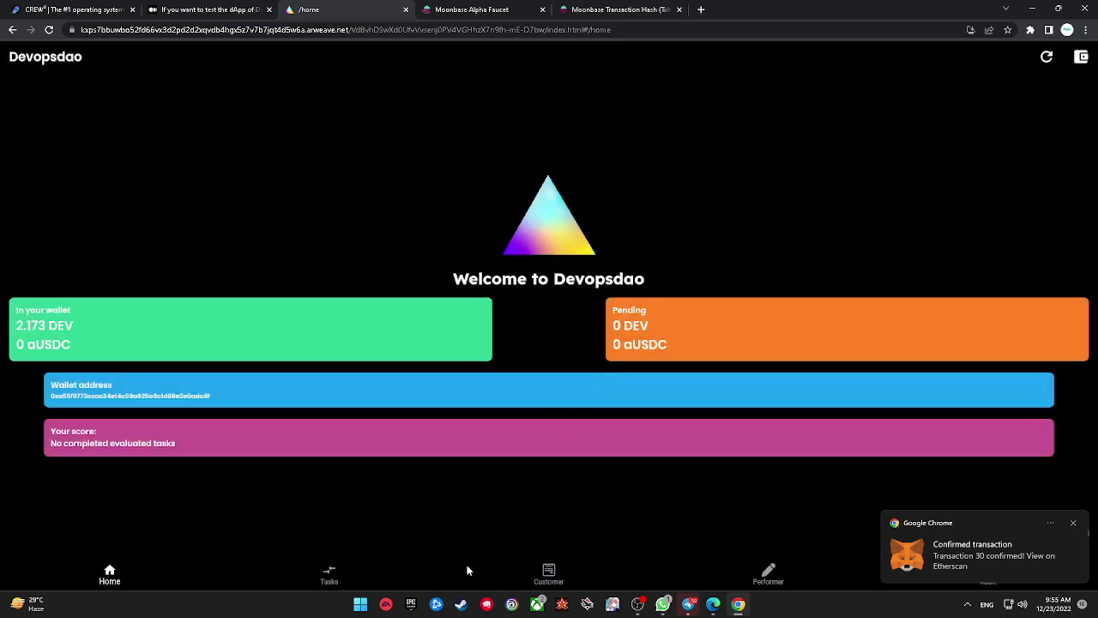
# - Check the job exchange, the customer's selection and the performer's applied tasks for the new "Test job"
pyautogui.click(339, 579)
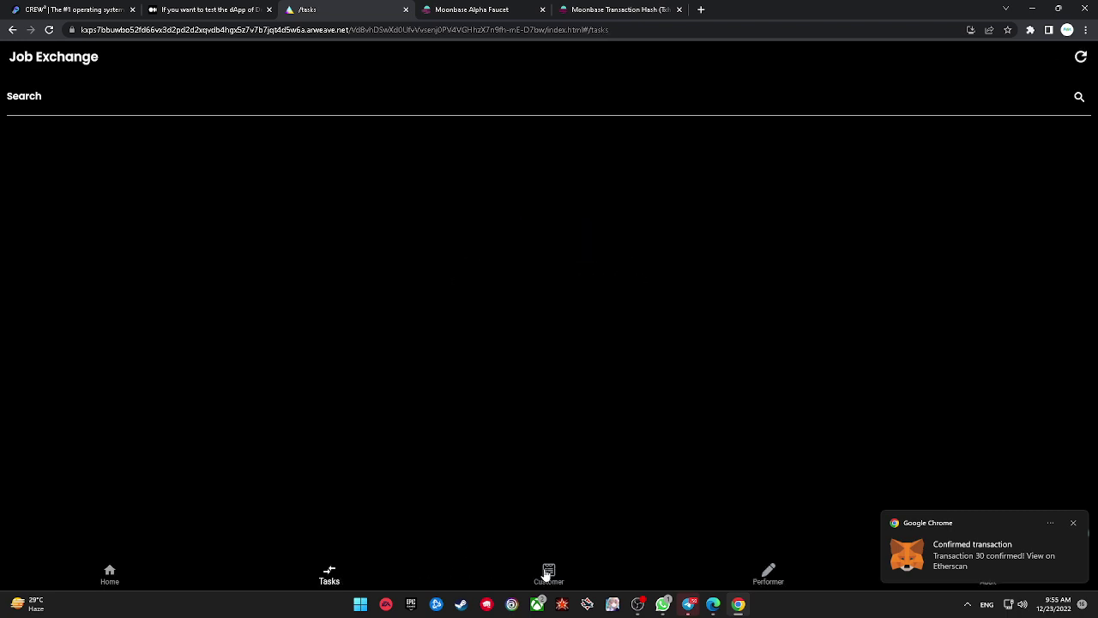
pyautogui.click(547, 575)
pyautogui.click(320, 577)
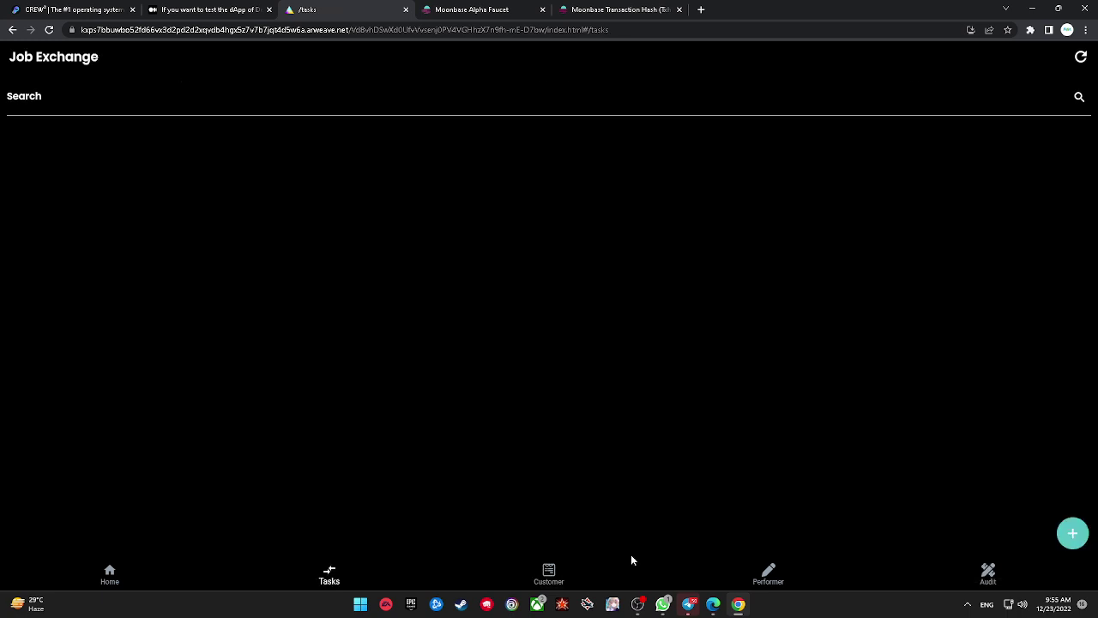
pyautogui.click(523, 572)
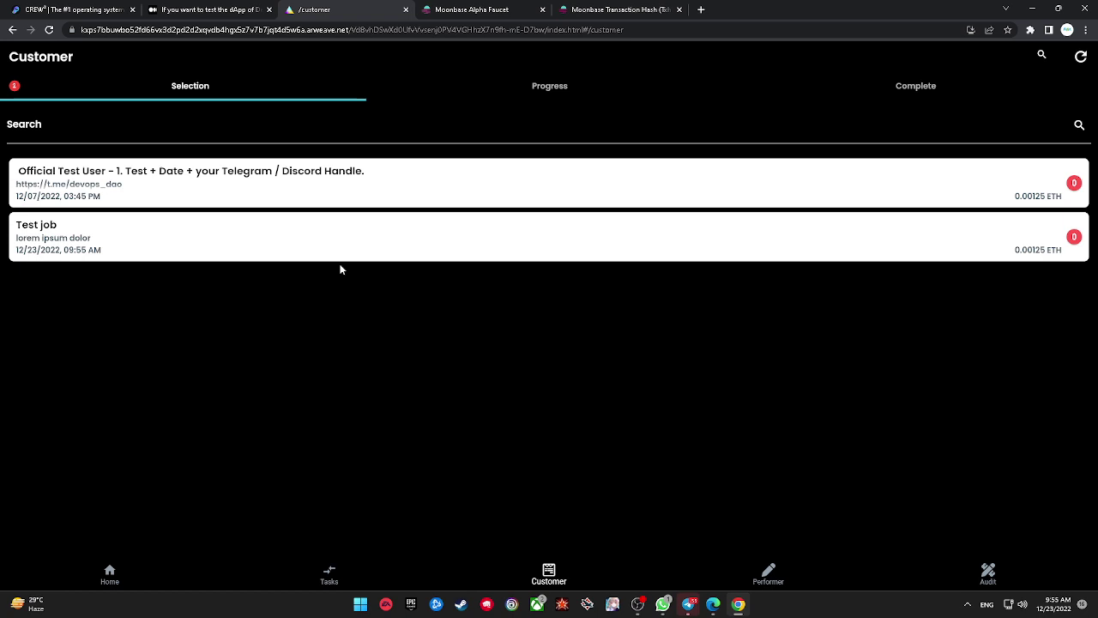
pyautogui.click(768, 570)
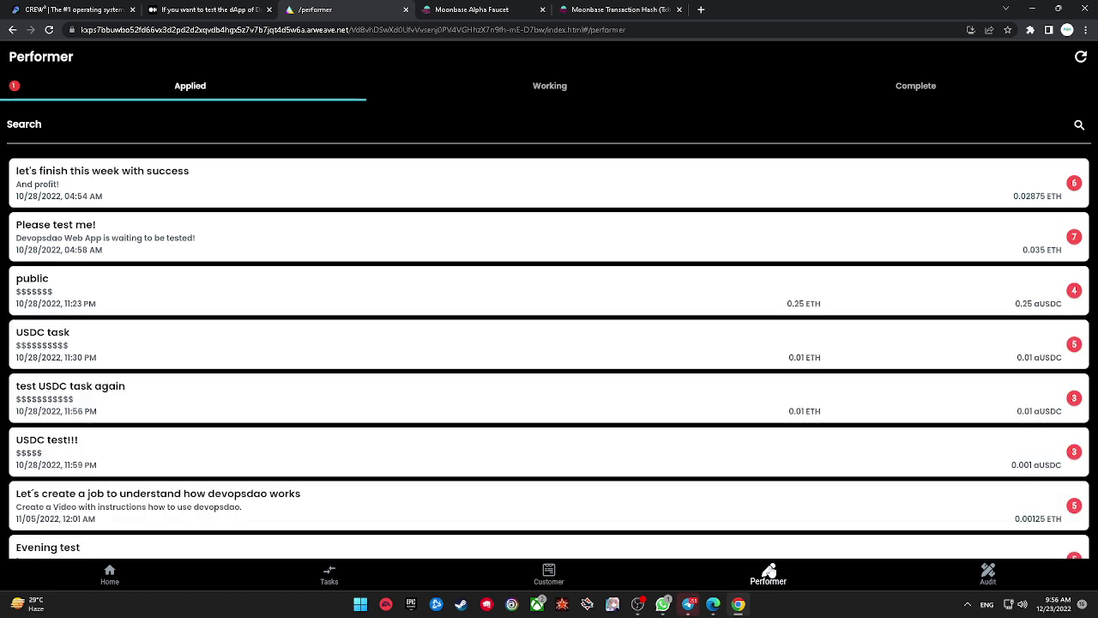
pyautogui.click(549, 571)
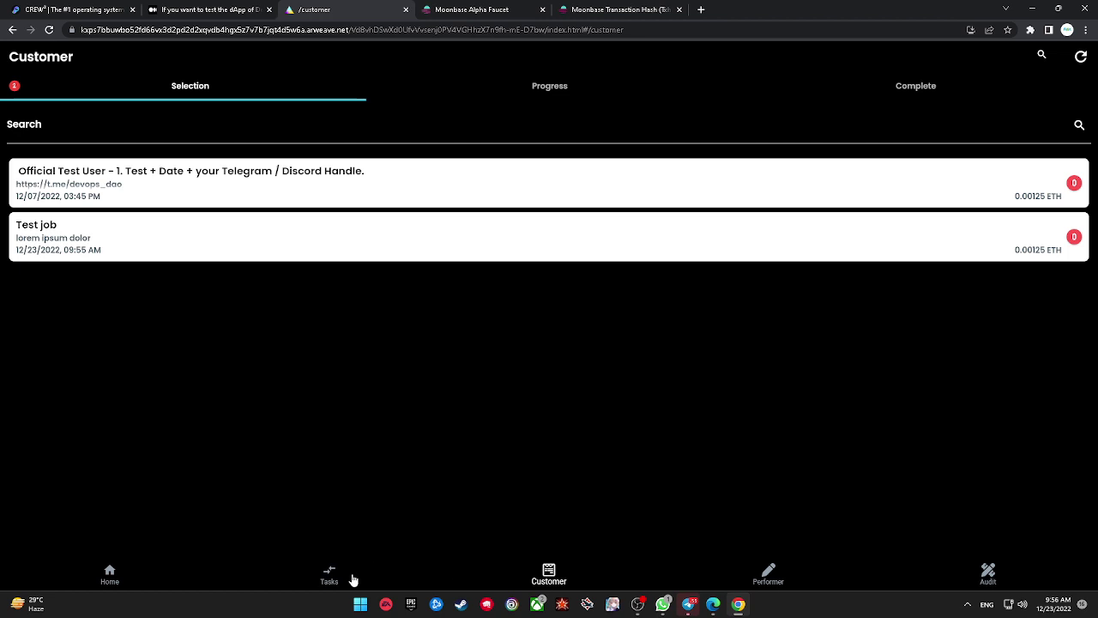
# - Start another job from the job exchange with the title "test again job" and the description "dolor sit amet"
pyautogui.click(347, 577)
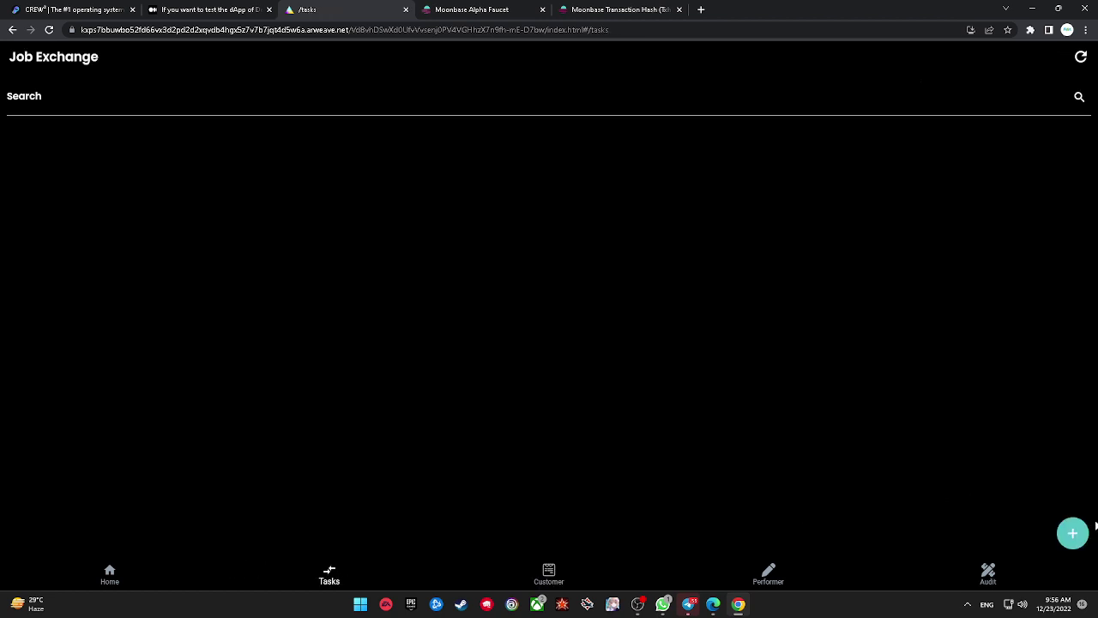
pyautogui.click(1072, 533)
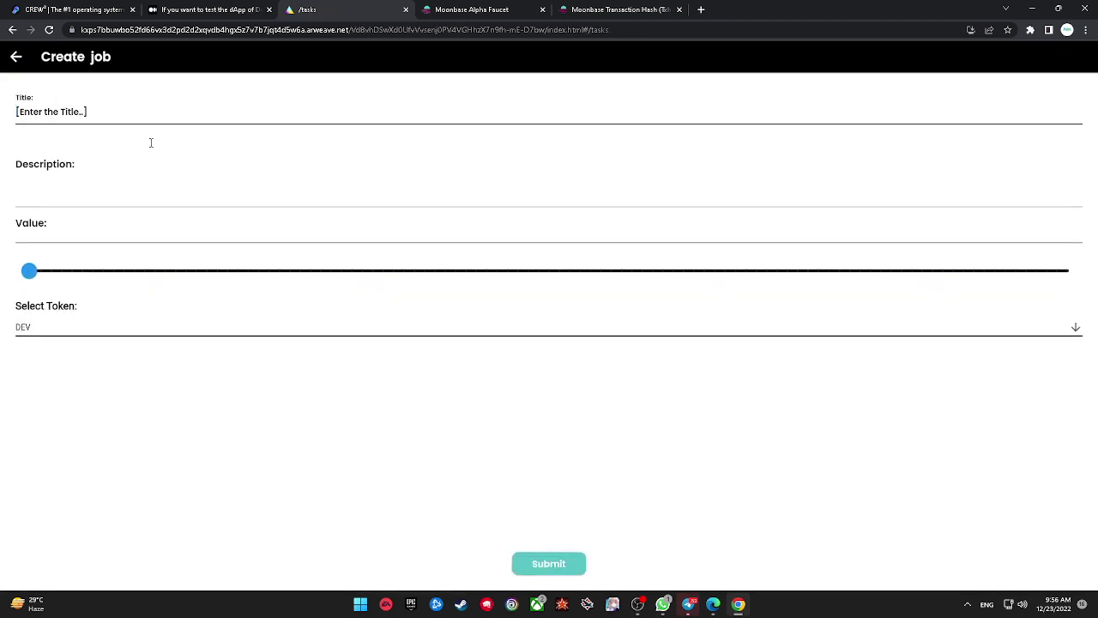
pyautogui.write('test again job')
pyautogui.press('Tab')
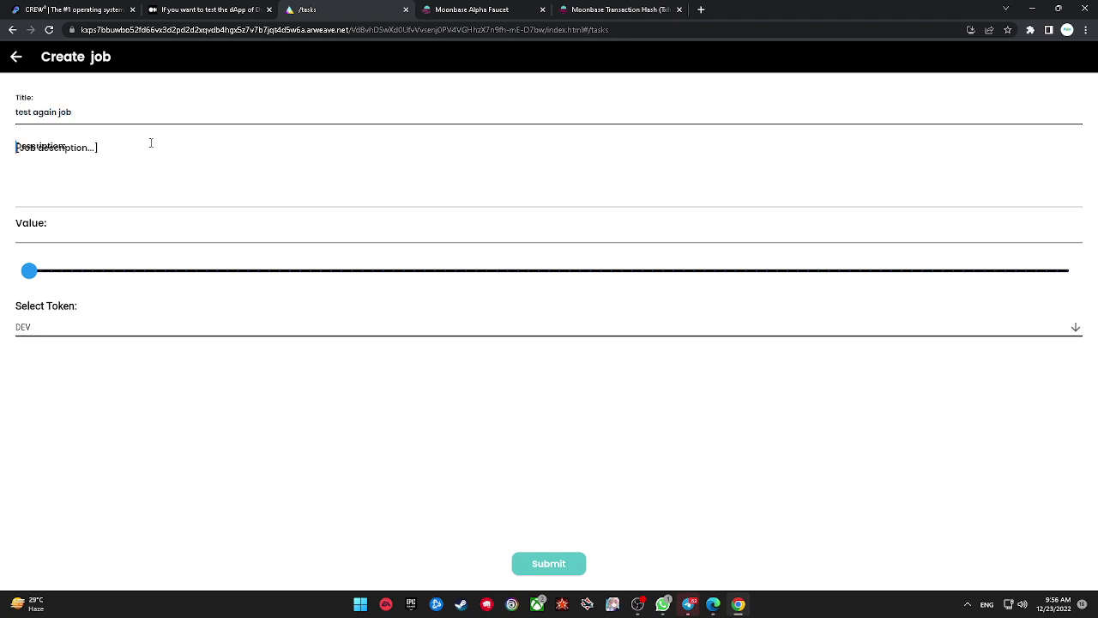
pyautogui.write('dolor sit amet')
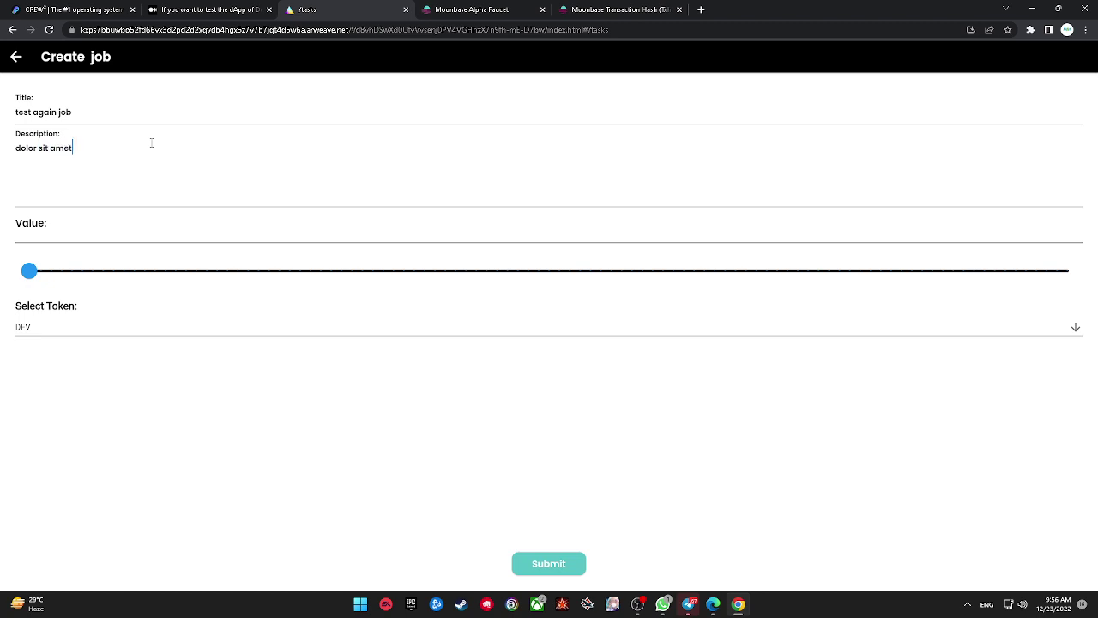
pyautogui.press('Tab')
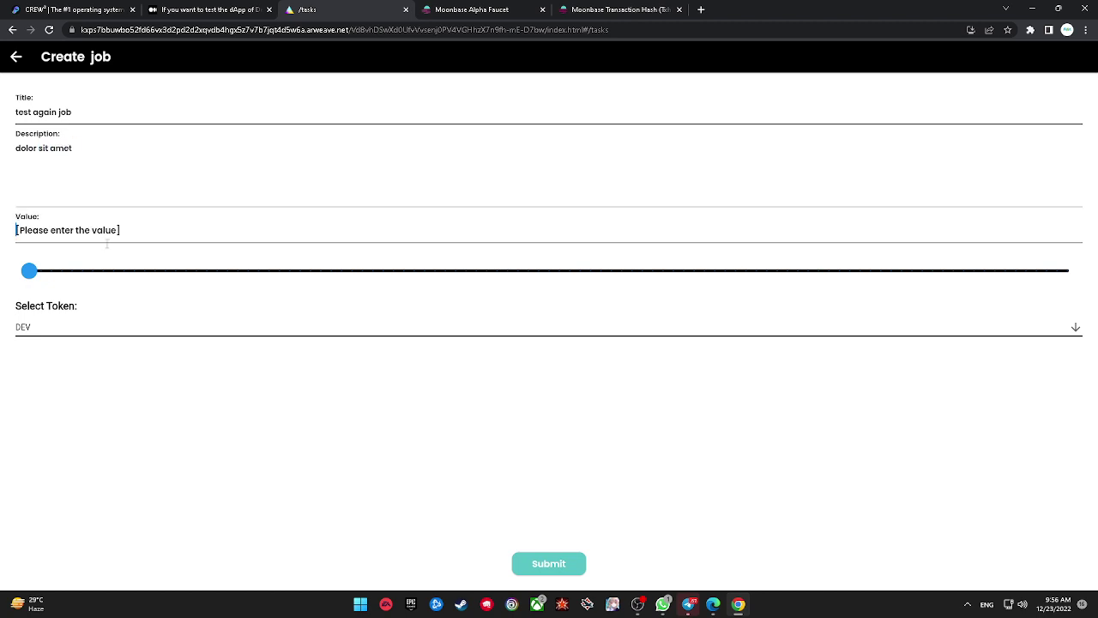
# - Set the job's value to 0.0025 DEV, submit it and approve the transaction in MetaMask
pyautogui.moveTo(29, 271); pyautogui.dragTo(49, 273)
pyautogui.click(534, 558)
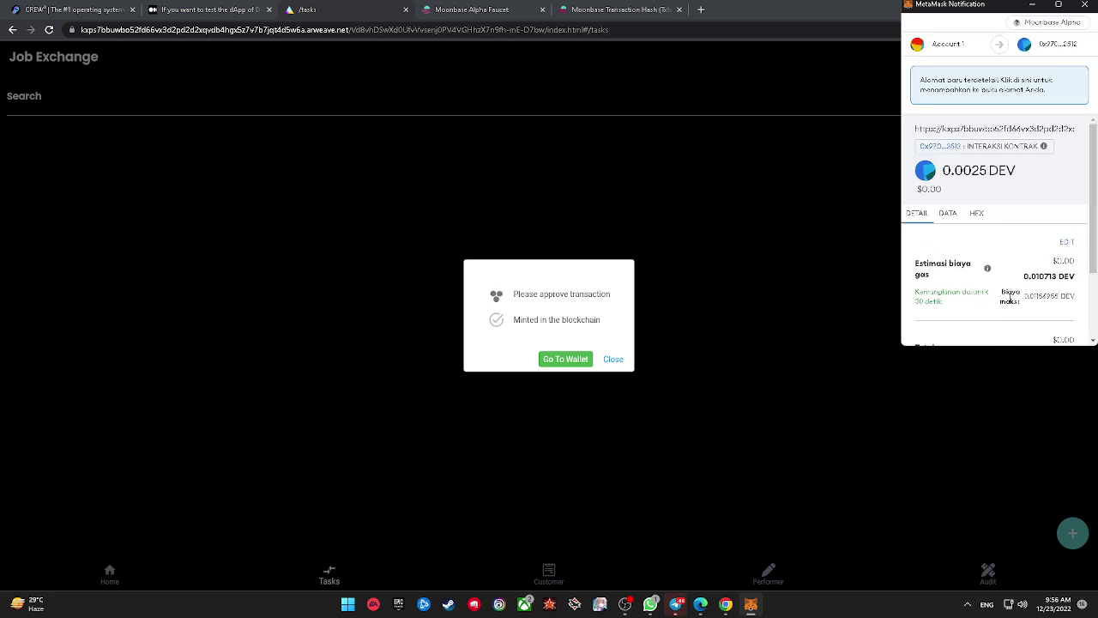
pyautogui.scroll(-3, 1030, 279)
pyautogui.click(1034, 327)
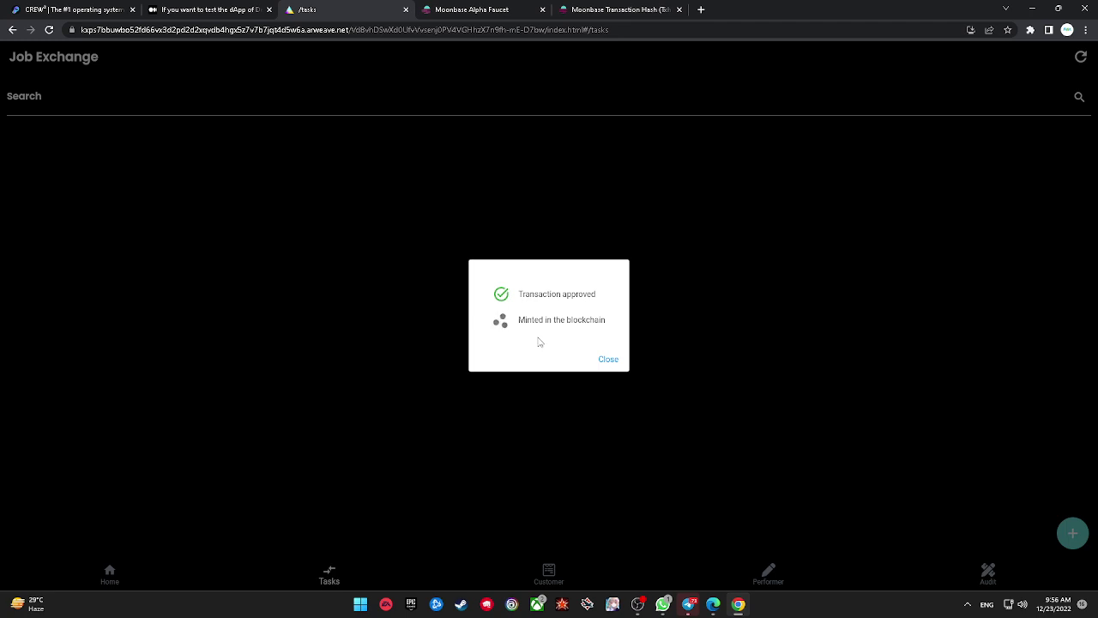
# - Clear all system notifications and close the job's transaction status dialog once it is minted
pyautogui.click(1056, 604)
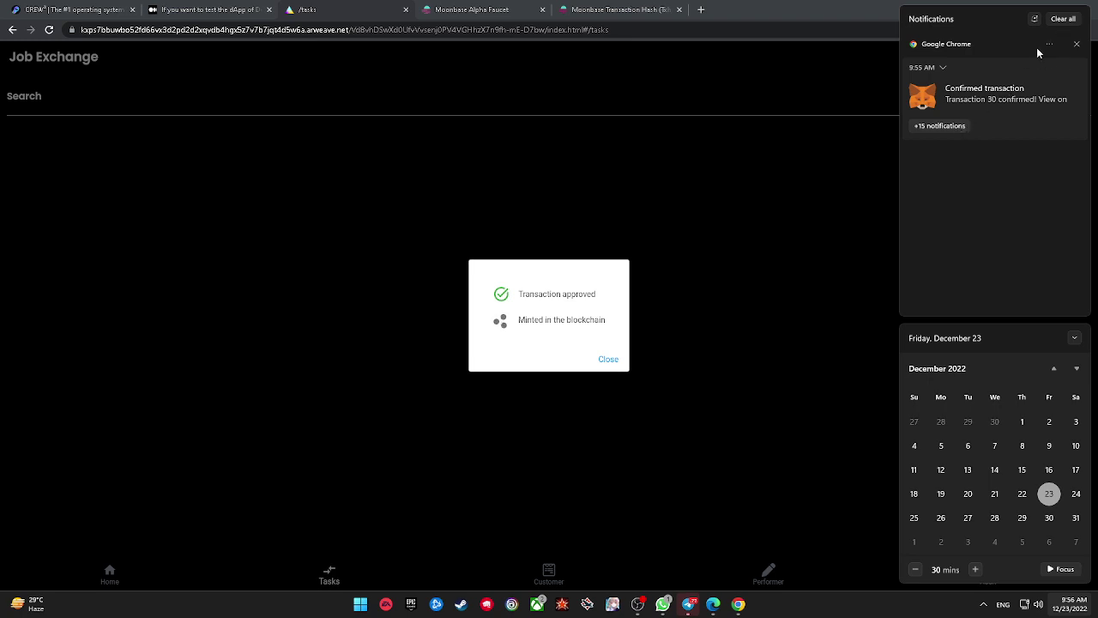
pyautogui.click(1064, 19)
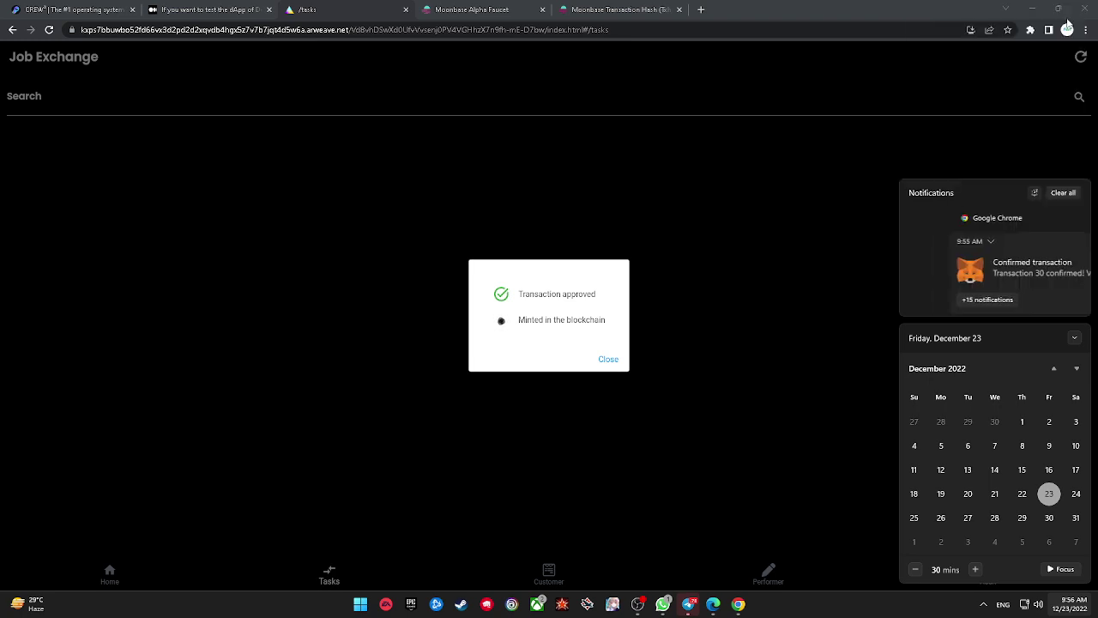
pyautogui.click(584, 306)
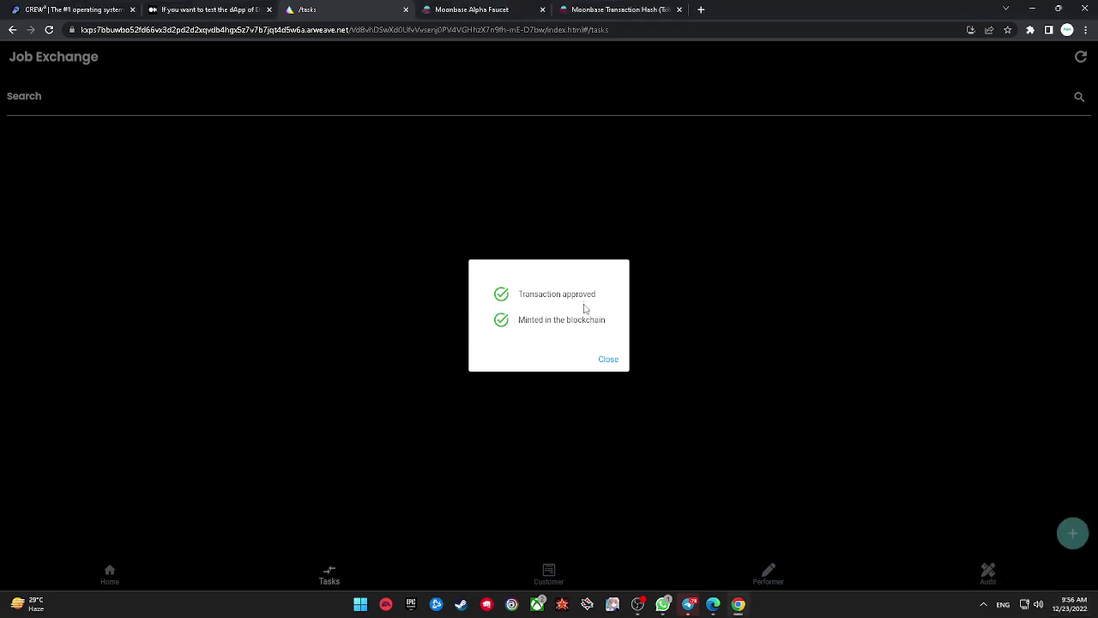
pyautogui.click(603, 359)
# - Check the home page's wallet balance and the customer's selection and progress lists
pyautogui.click(187, 569)
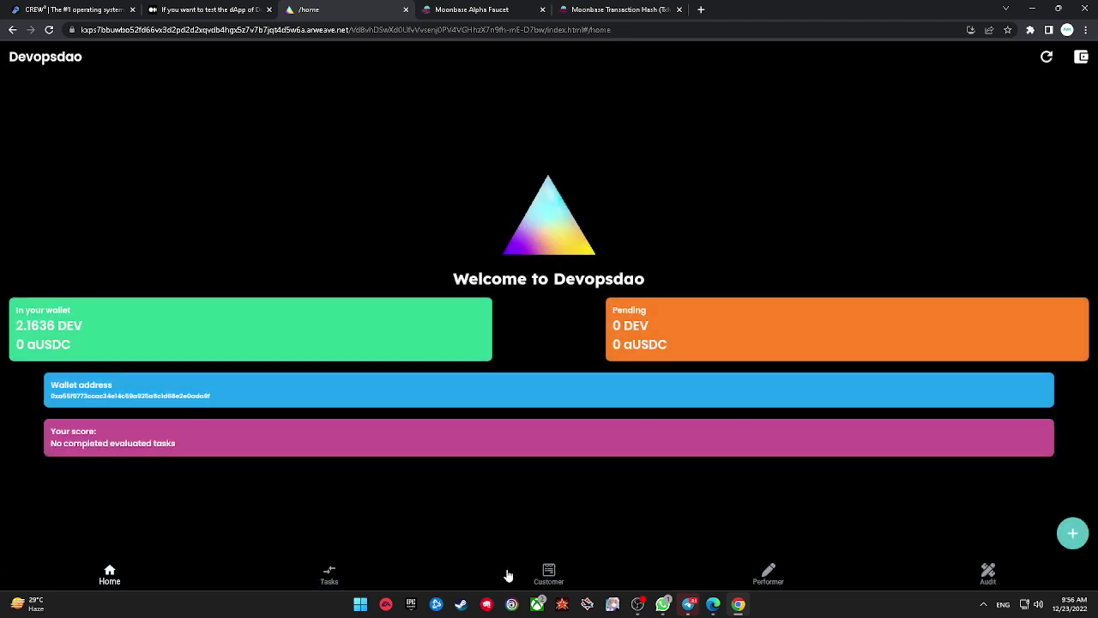
pyautogui.click(534, 576)
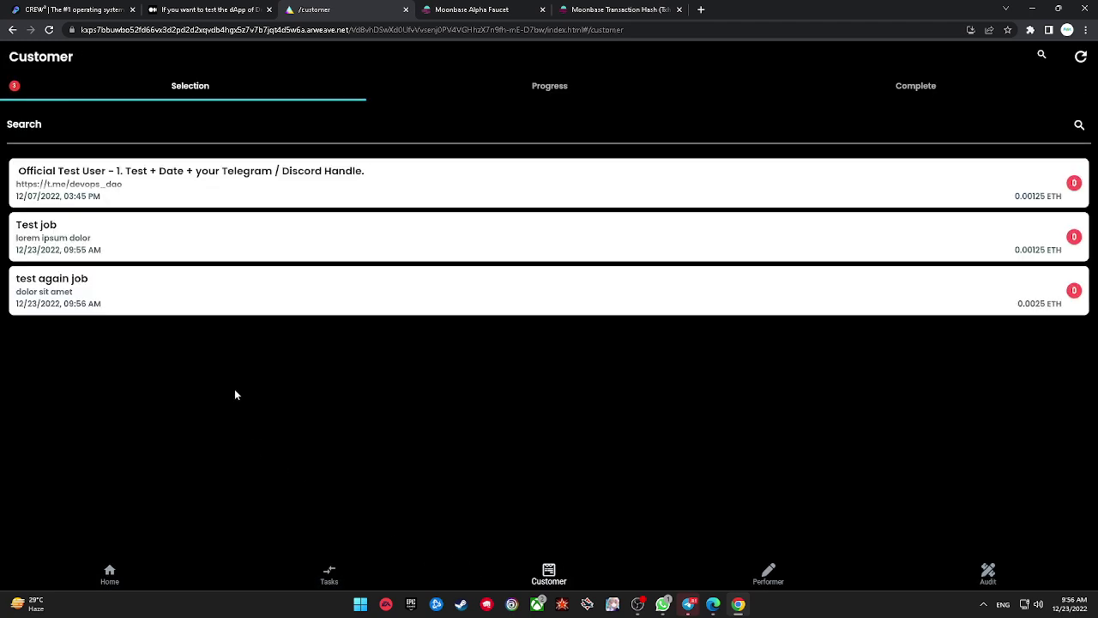
pyautogui.click(588, 92)
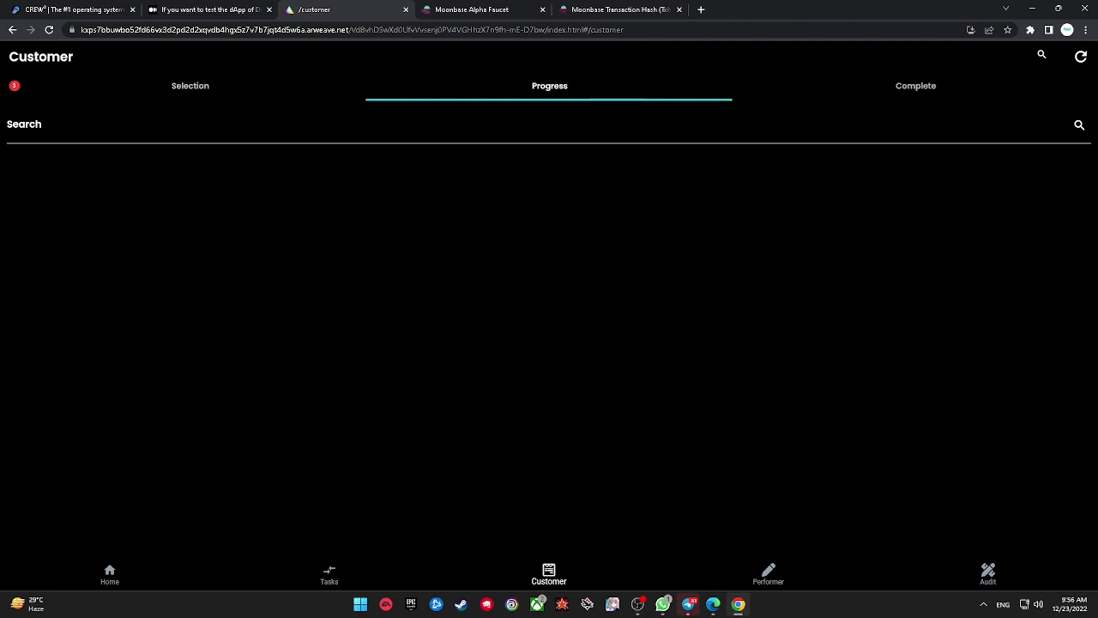
pyautogui.click(326, 102)
pyautogui.click(485, 94)
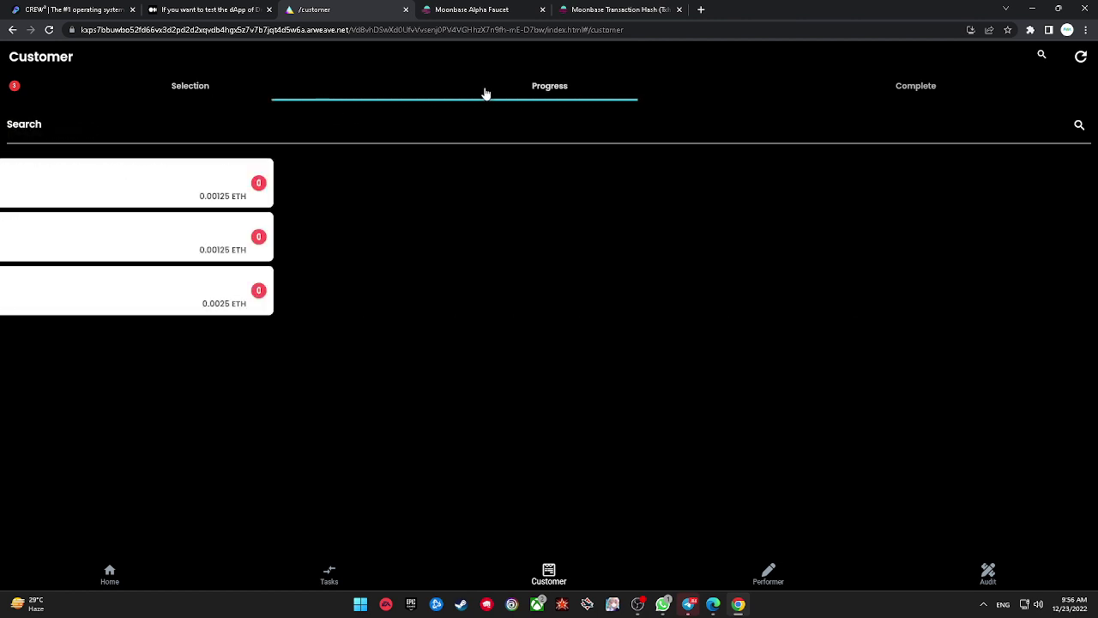
pyautogui.click(220, 97)
# - Review the details of the customer's "Official Test User" job and close it
pyautogui.click(253, 199)
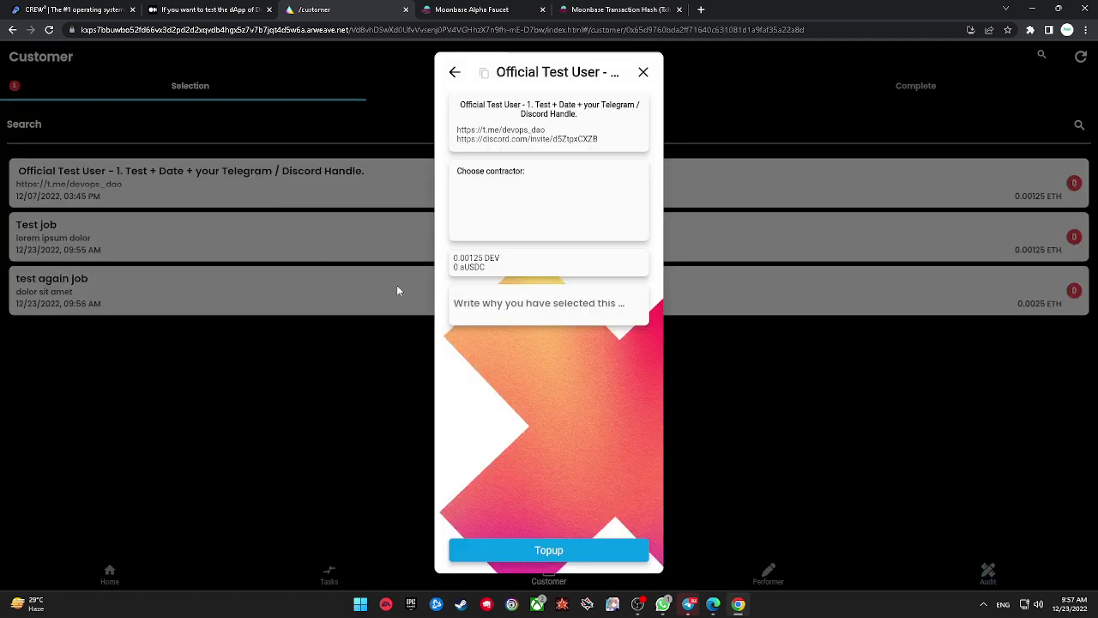
pyautogui.click(547, 297)
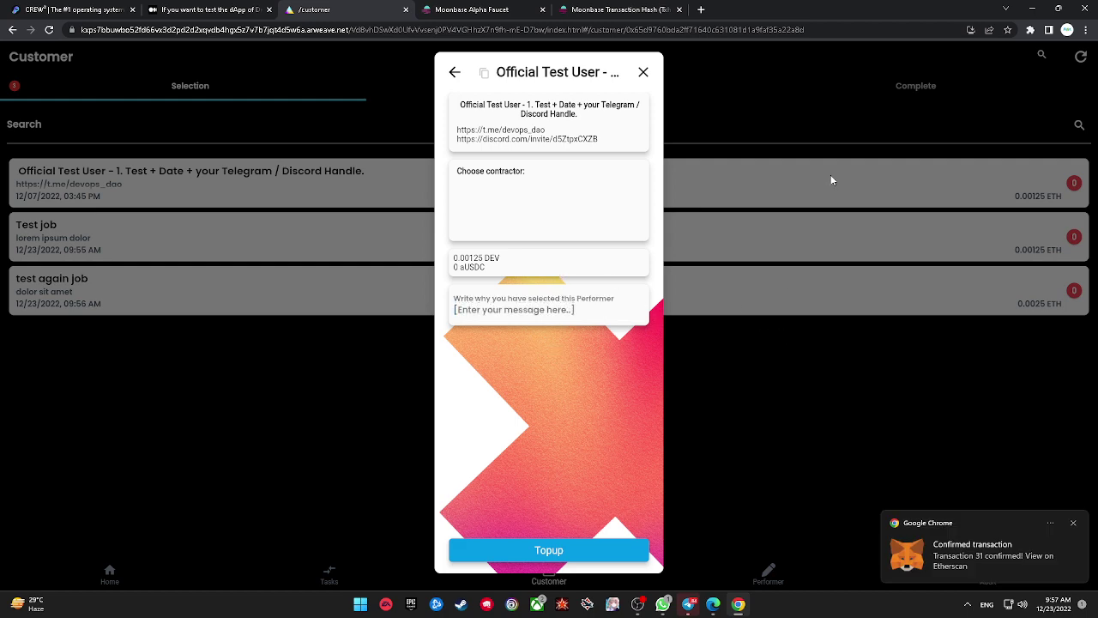
pyautogui.click(642, 72)
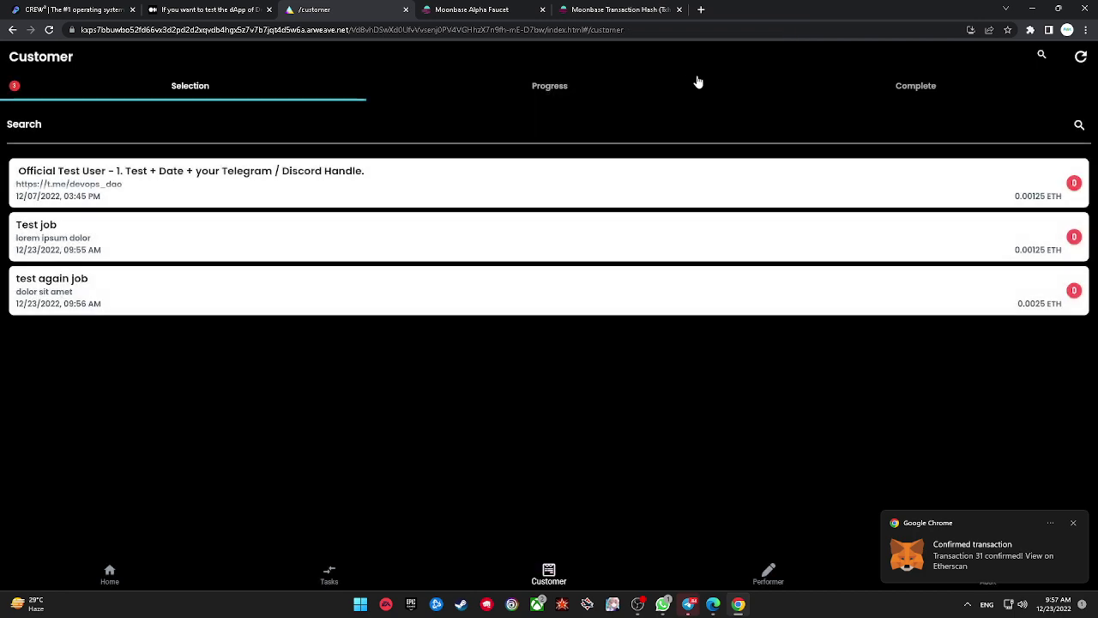
# - Check the customer's progress and completed jobs and the performer's applied, working and completed tasks
pyautogui.click(696, 80)
pyautogui.click(829, 91)
pyautogui.click(787, 582)
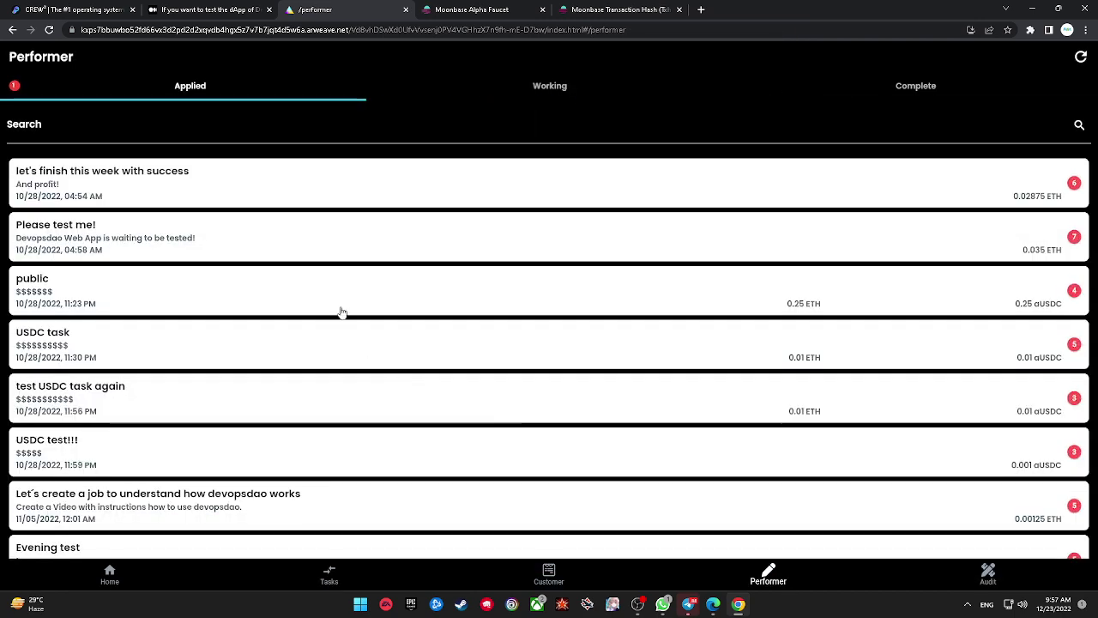
pyautogui.click(503, 97)
pyautogui.click(775, 88)
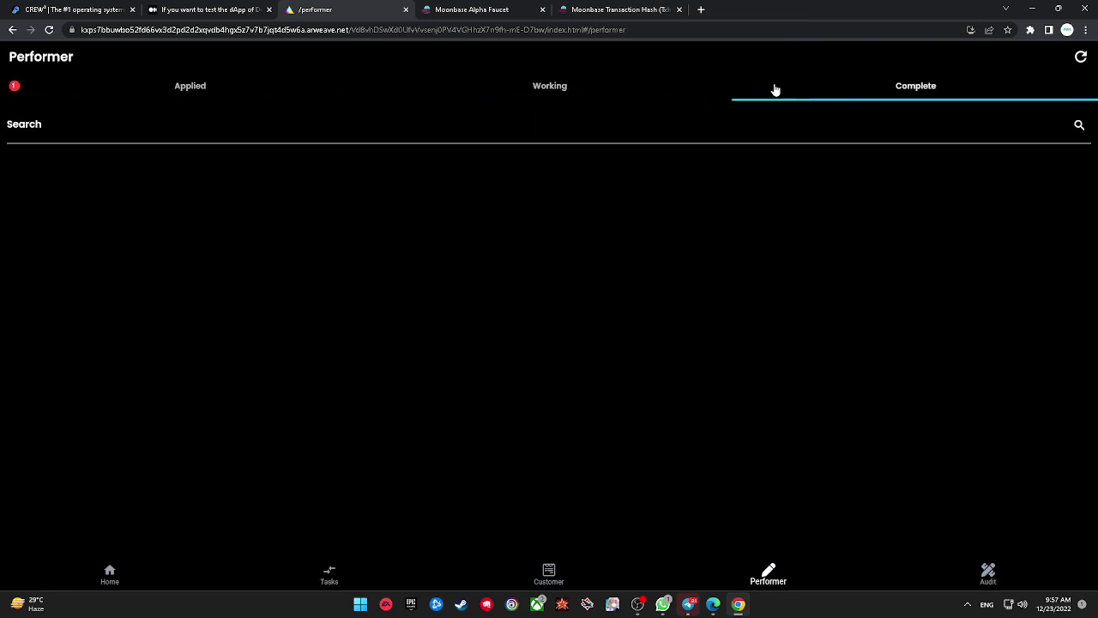
pyautogui.click(223, 99)
pyautogui.scroll(-4, 375, 369)
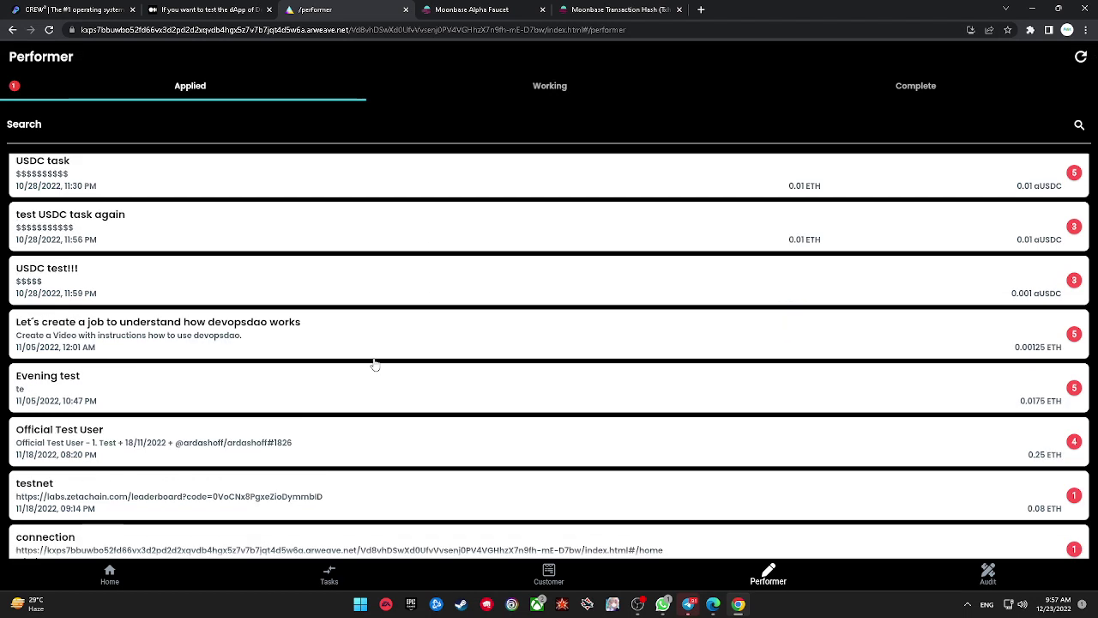
# - Try to top up the customer's "test again job" with "test" as the reason for selecting the performer
pyautogui.click(527, 572)
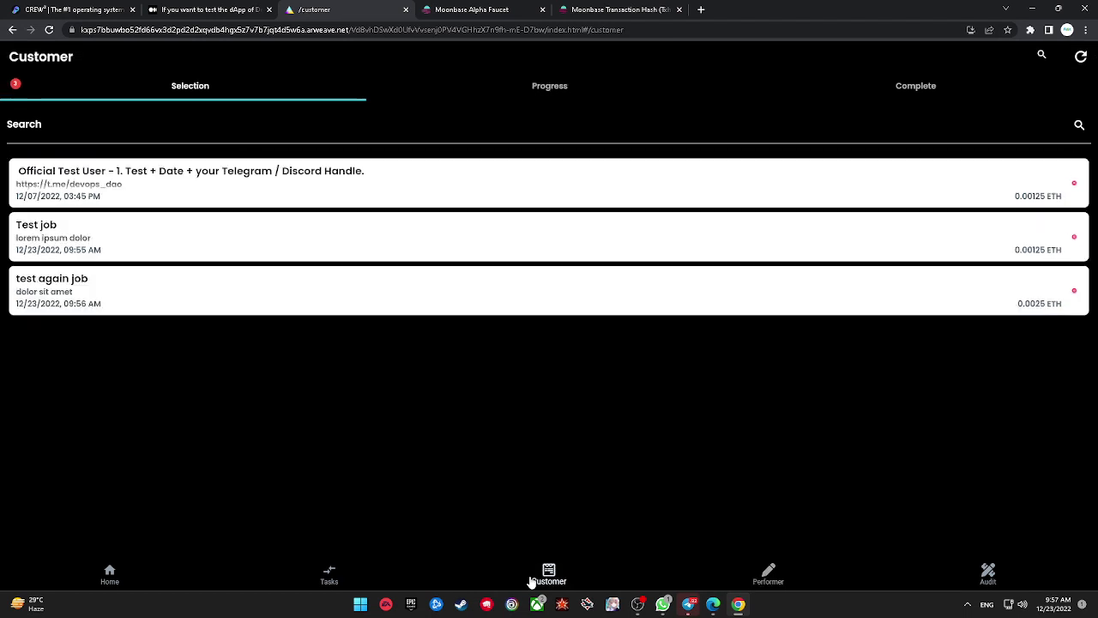
pyautogui.click(354, 300)
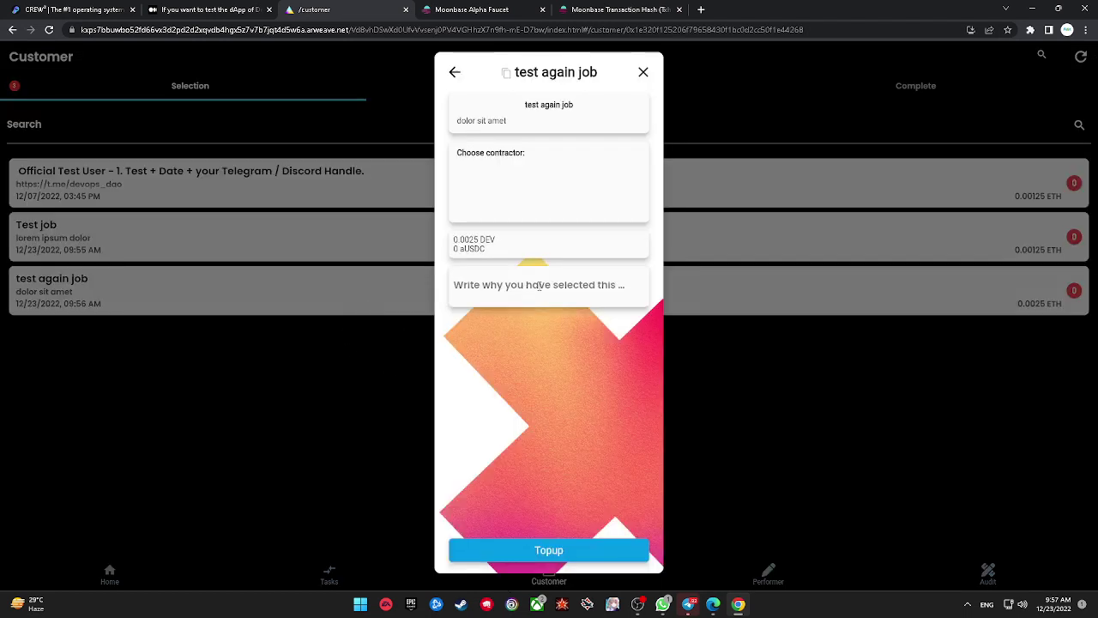
pyautogui.click(541, 285)
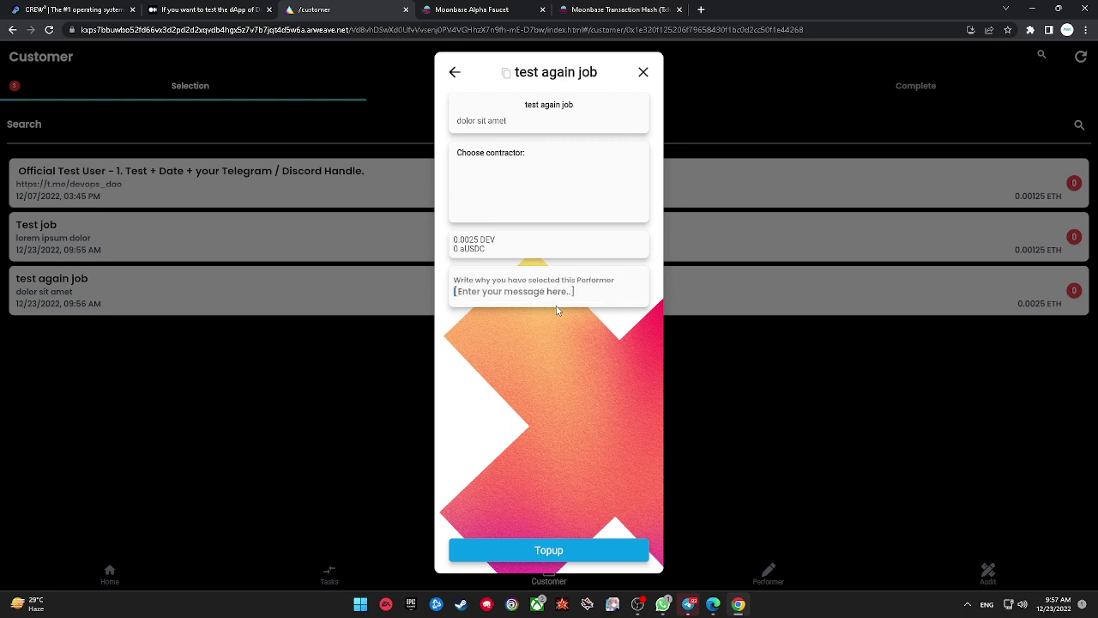
pyautogui.write('test')
pyautogui.click(620, 552)
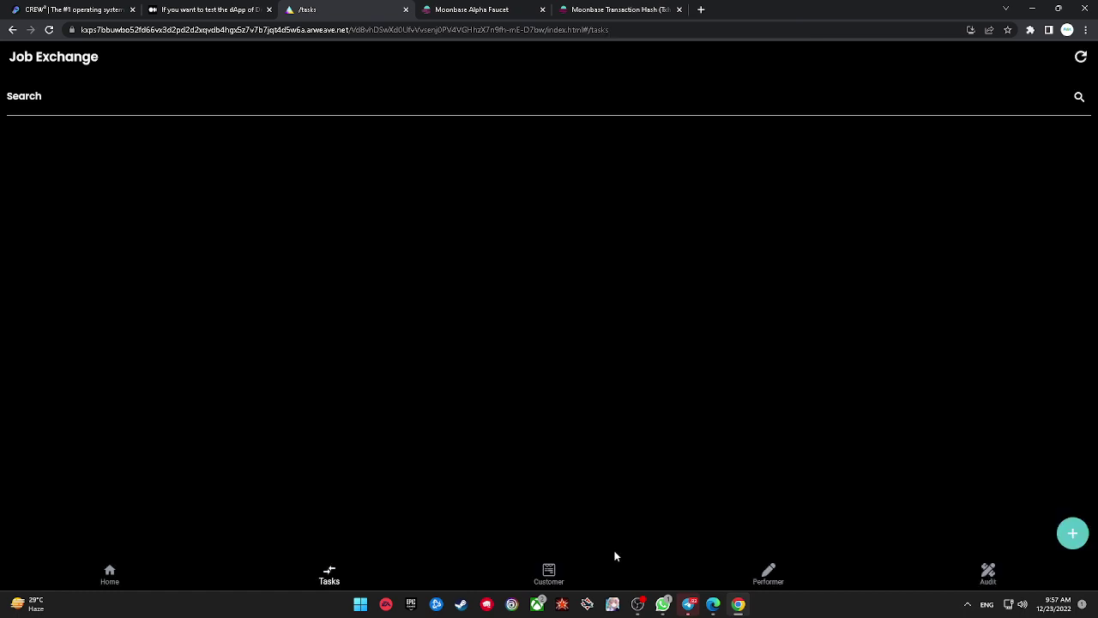
# - Reopen "test again job" from the customer's selection and enter "test" as the performer selection message
pyautogui.click(507, 573)
pyautogui.click(342, 316)
pyautogui.click(525, 294)
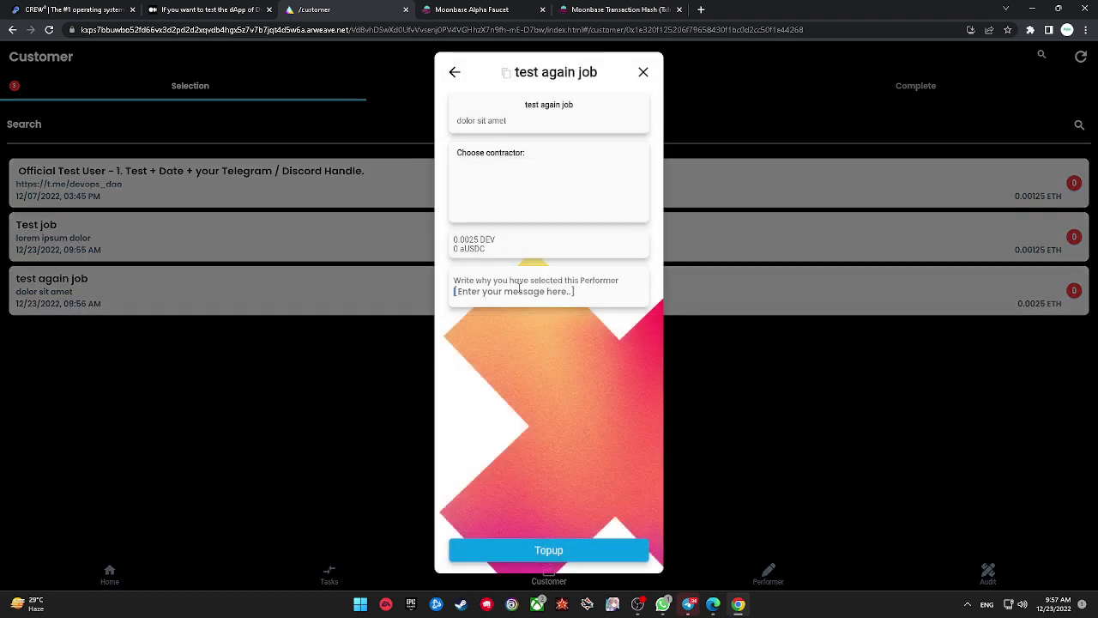
pyautogui.write('test')
# - Submit a contract top-up of 0.005 DEV for "test again job"
pyautogui.click(557, 552)
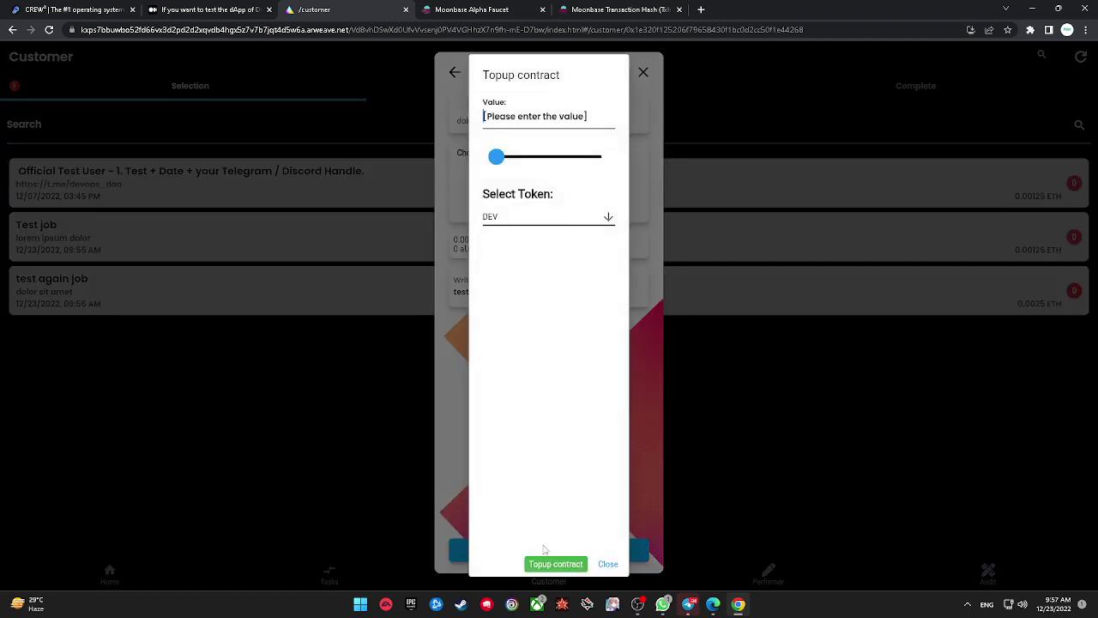
pyautogui.moveTo(496, 160); pyautogui.dragTo(500, 159)
pyautogui.click(568, 564)
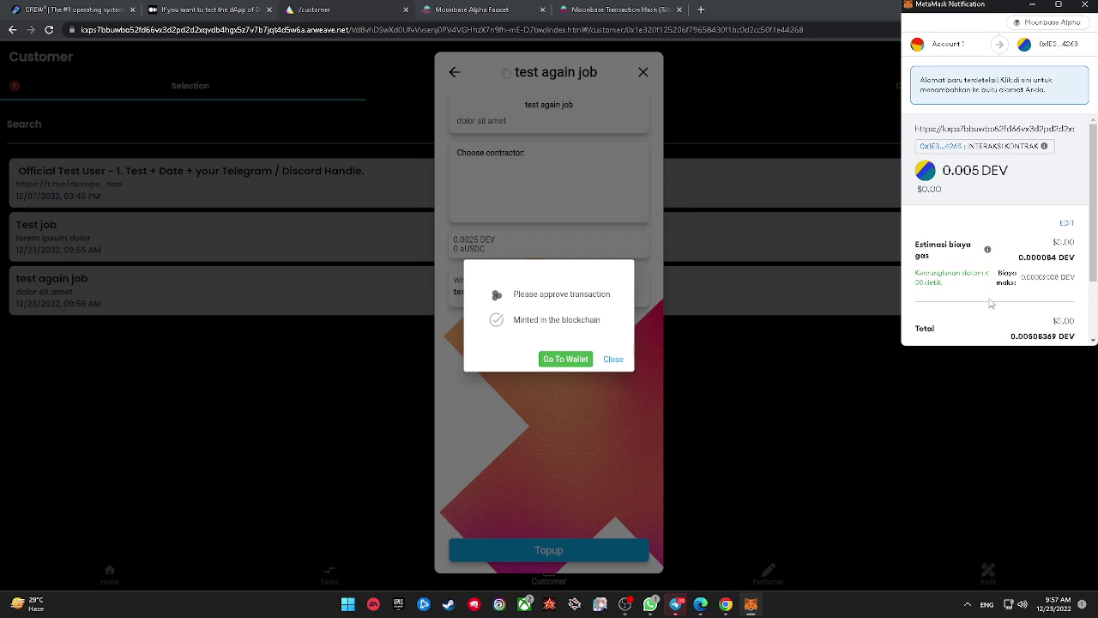
# - Approve the 0.005 DEV top-up transaction in MetaMask and close the "test again job" details
pyautogui.scroll(-3, 1004, 284)
pyautogui.click(1010, 325)
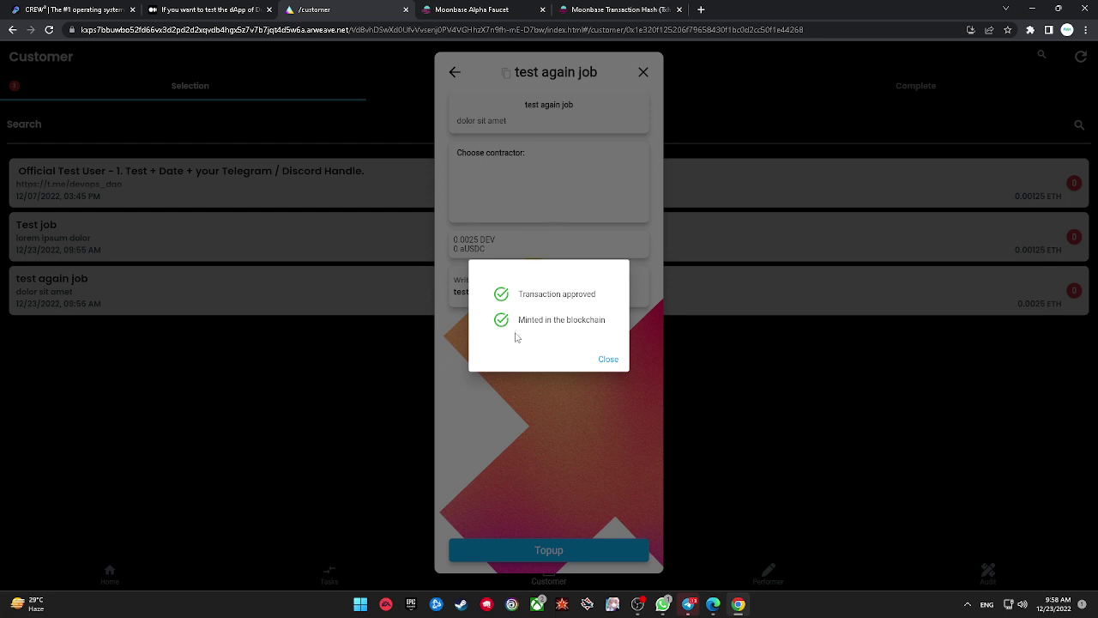
pyautogui.click(606, 359)
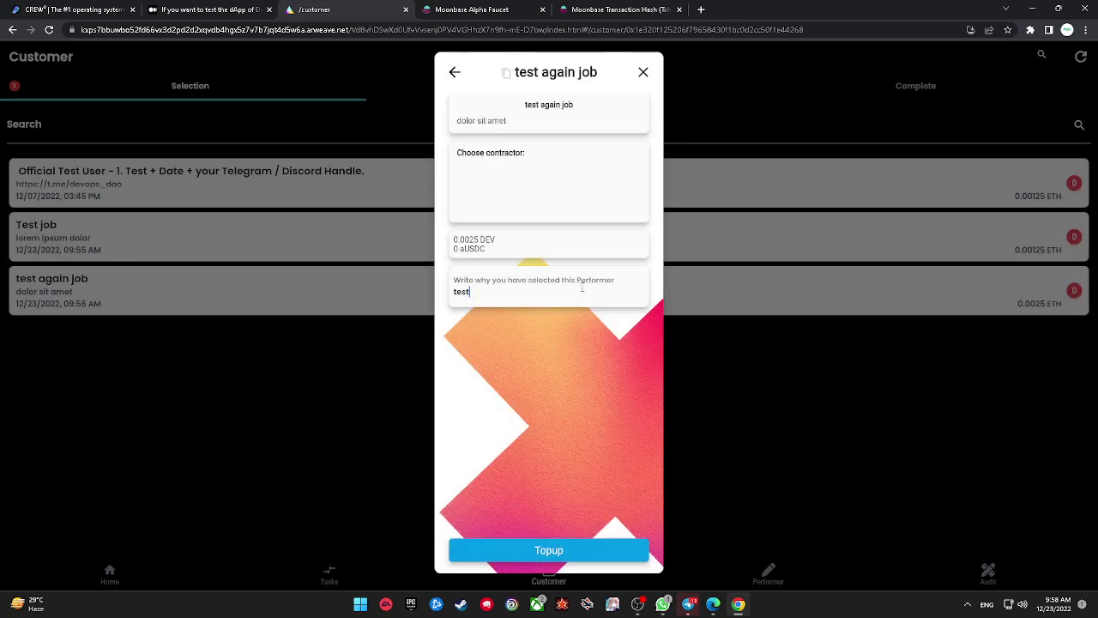
pyautogui.click(644, 72)
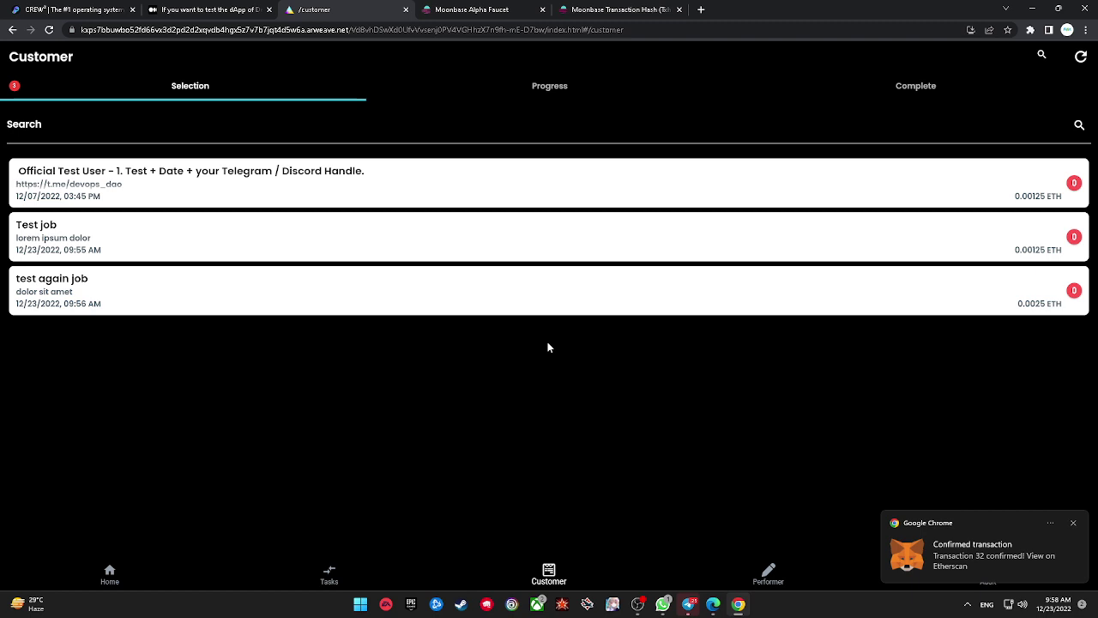
# - Check the customer's completed and selection job lists and browse the performer's applied tasks
pyautogui.click(855, 83)
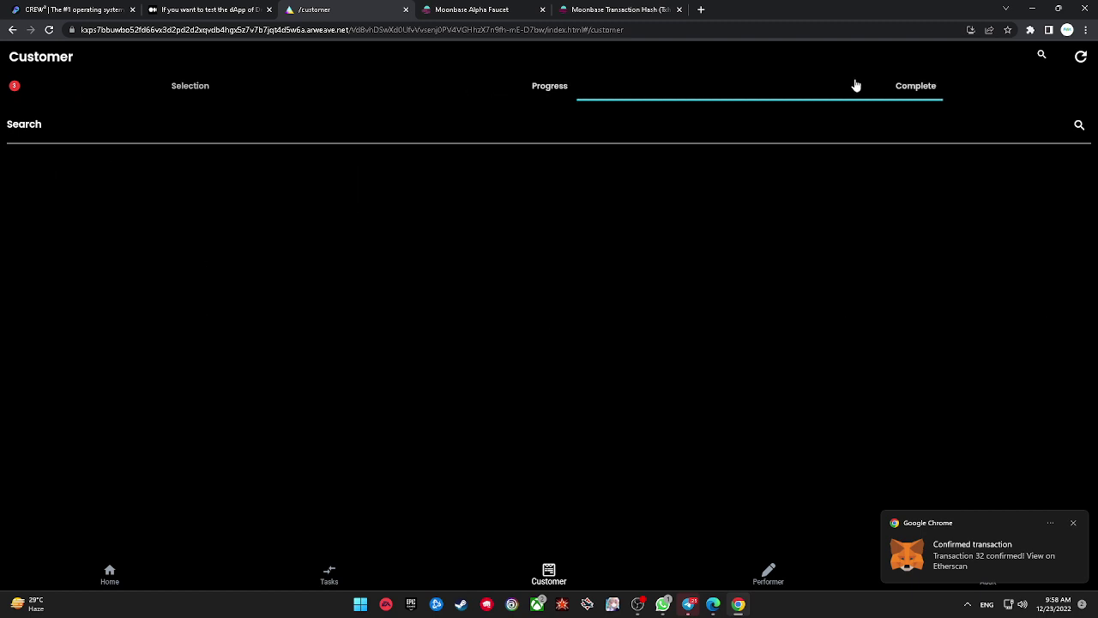
pyautogui.click(311, 91)
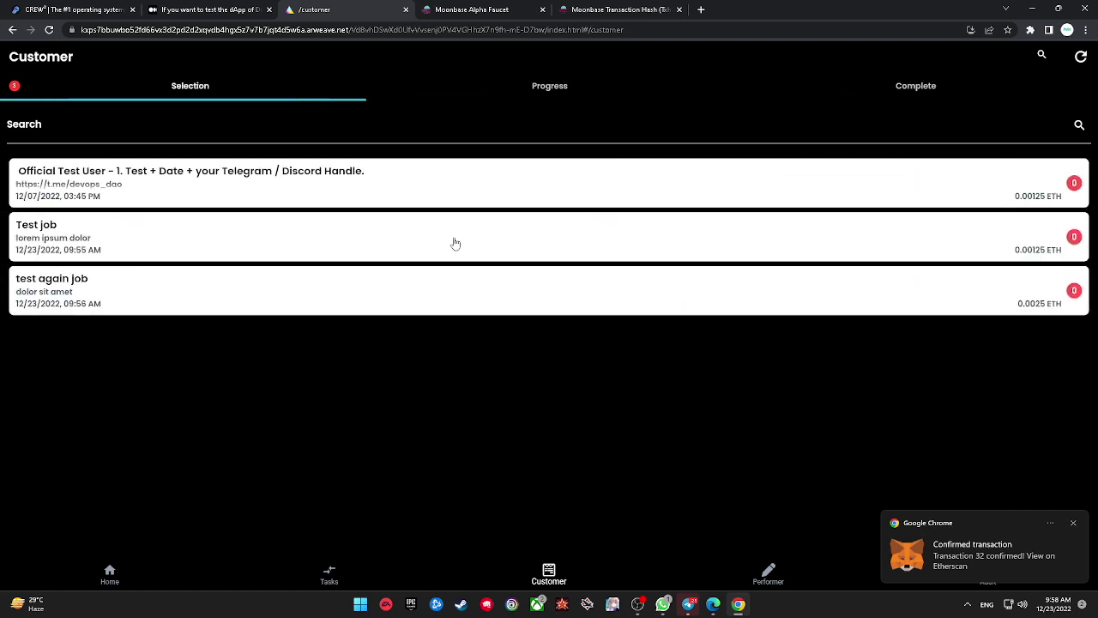
pyautogui.click(699, 576)
pyautogui.scroll(-1, 715, 411)
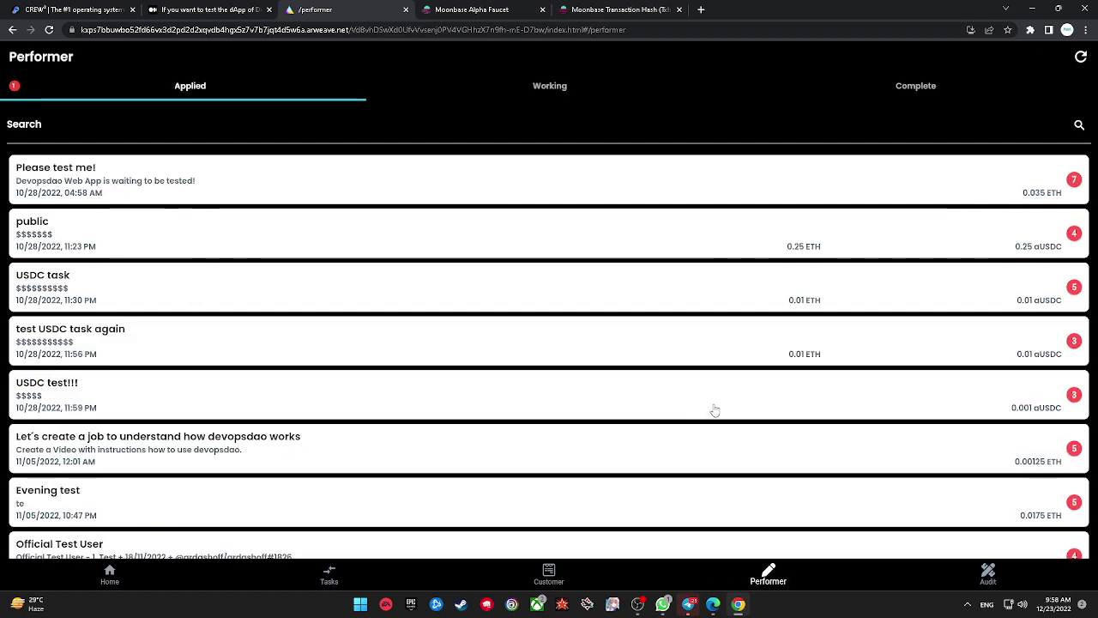
pyautogui.scroll(1, 715, 411)
pyautogui.scroll(-6, 721, 422)
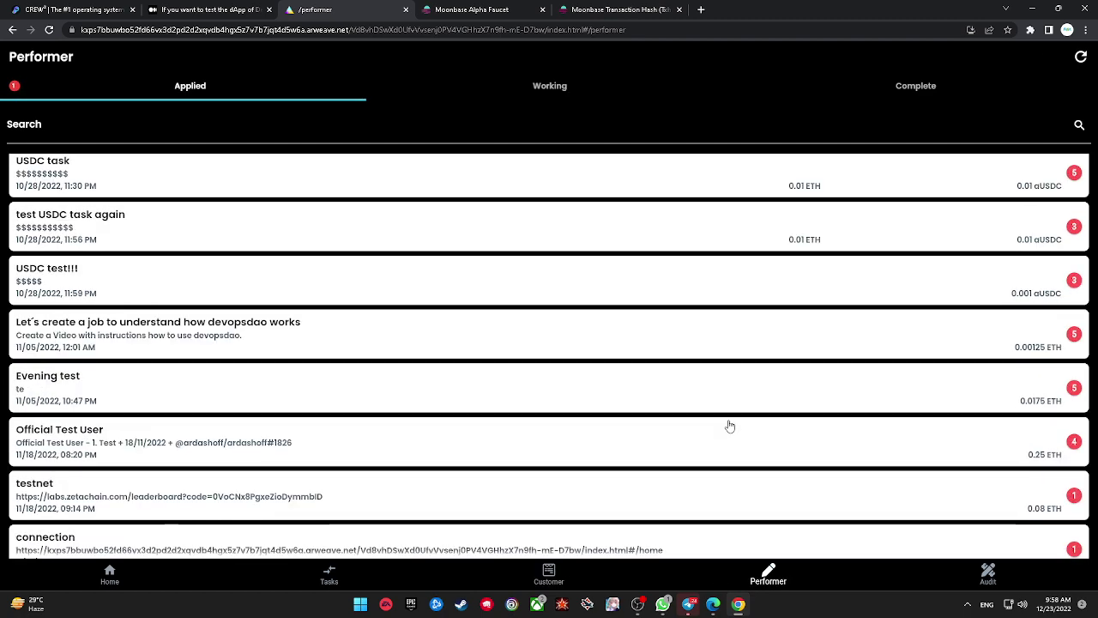
# - Examine the auditor's pending, applied, working and completed lists, including the details of "a test job for $$$€"
pyautogui.click(923, 566)
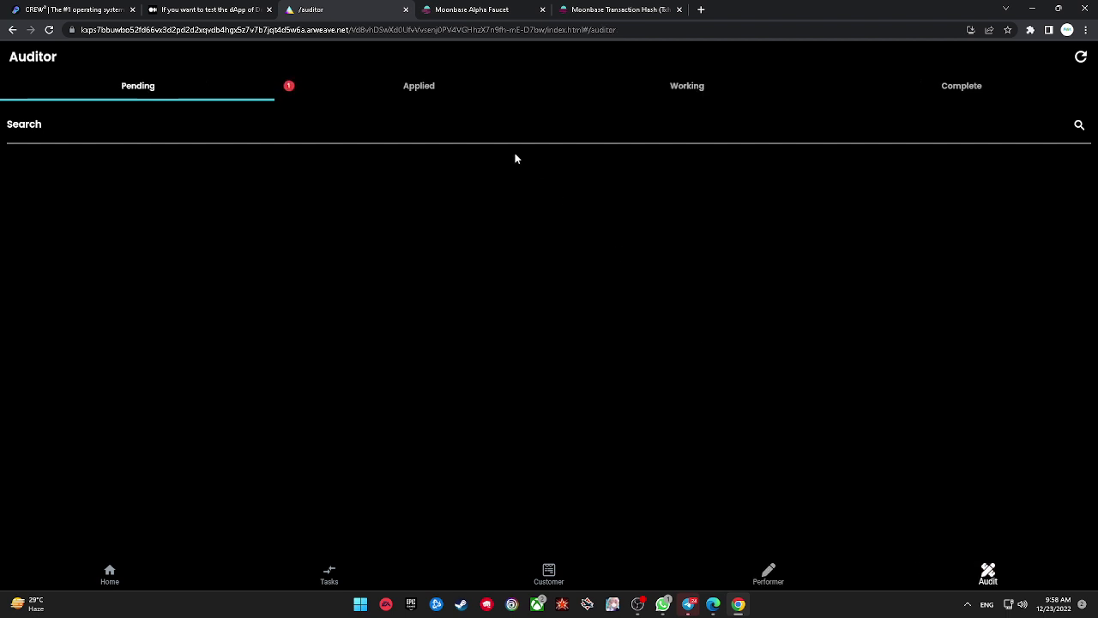
pyautogui.click(427, 90)
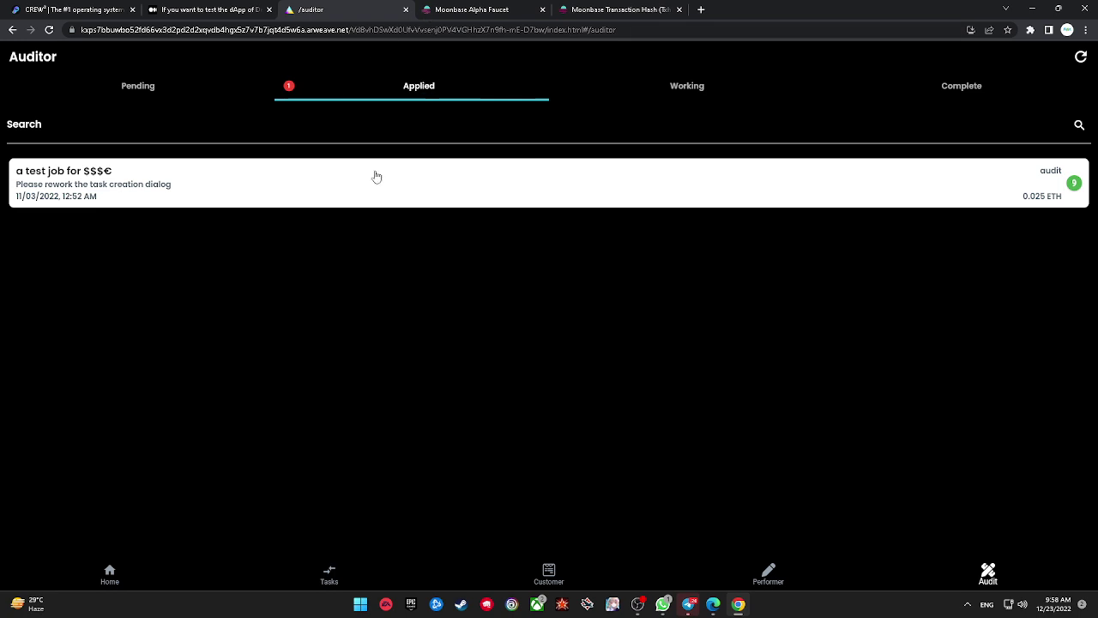
pyautogui.click(393, 193)
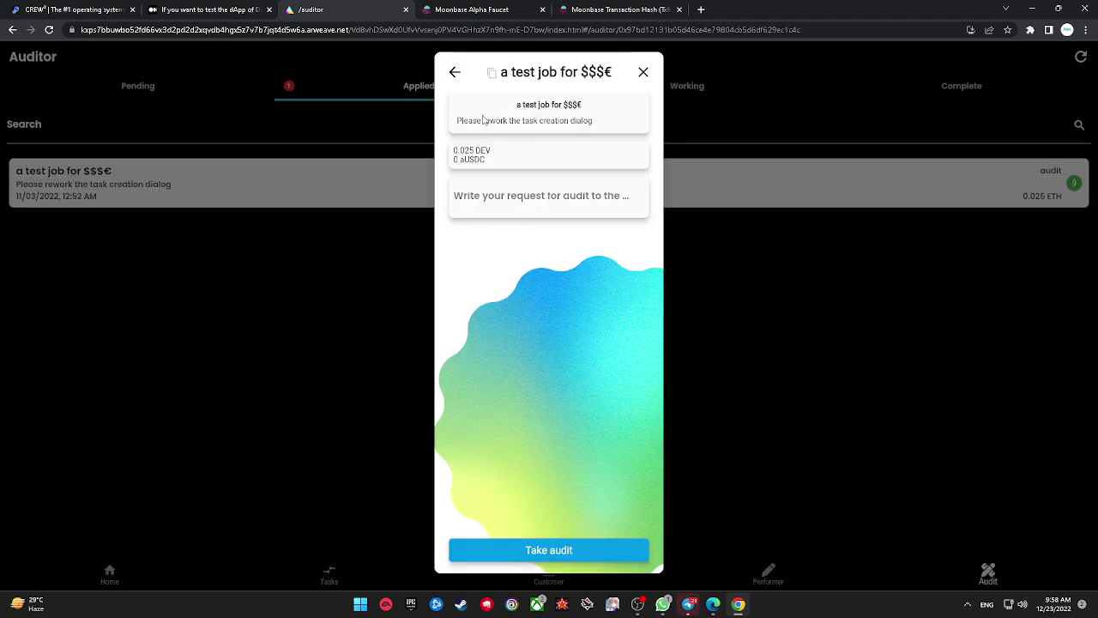
pyautogui.click(644, 75)
pyautogui.click(660, 85)
pyautogui.click(893, 95)
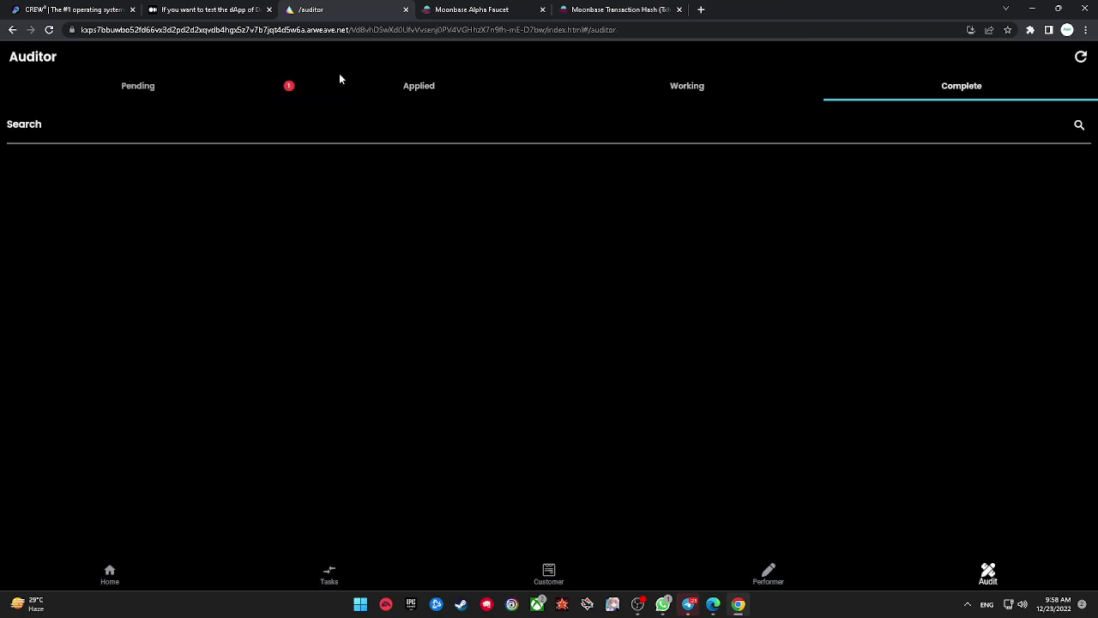
pyautogui.click(192, 80)
# - Review the details of the customer's "test again job" and "Test job", and return to the Devopsdao home page
pyautogui.click(755, 575)
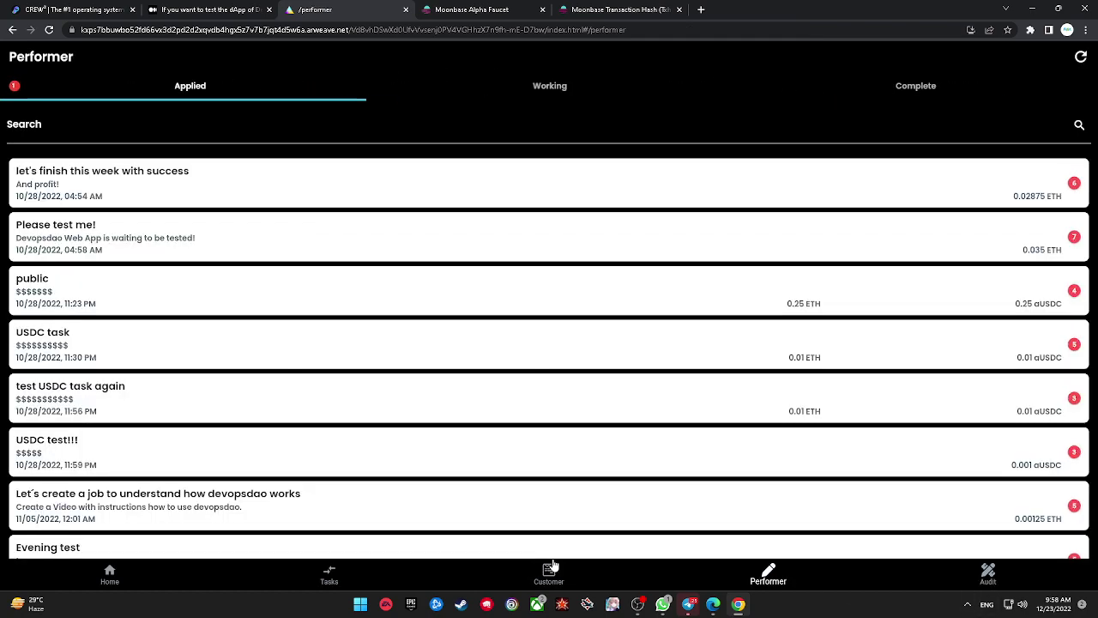
pyautogui.click(553, 566)
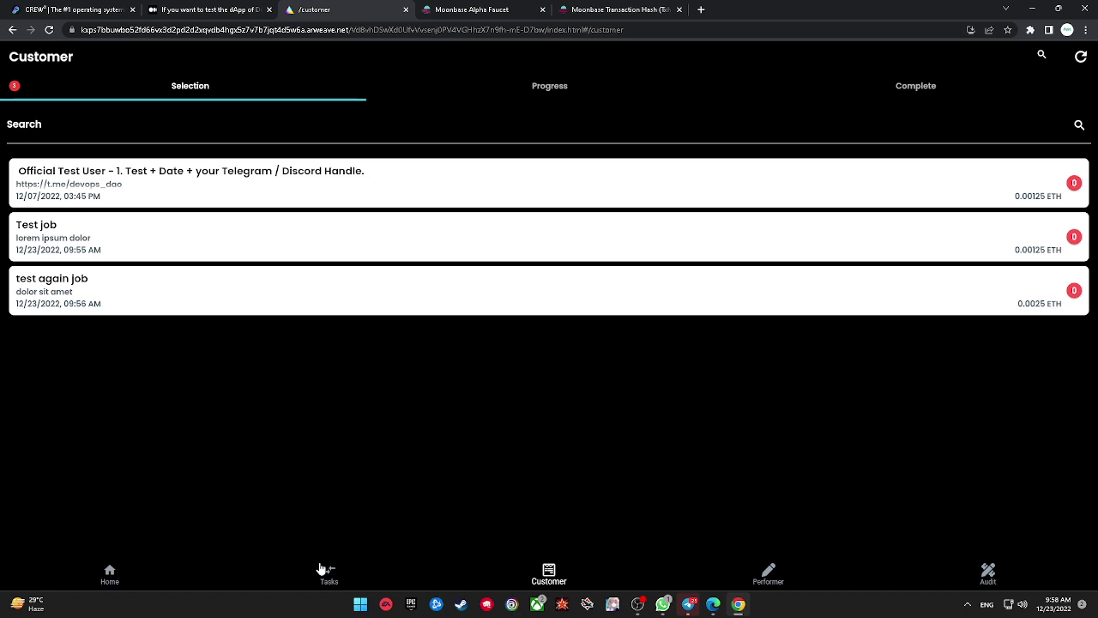
pyautogui.click(206, 295)
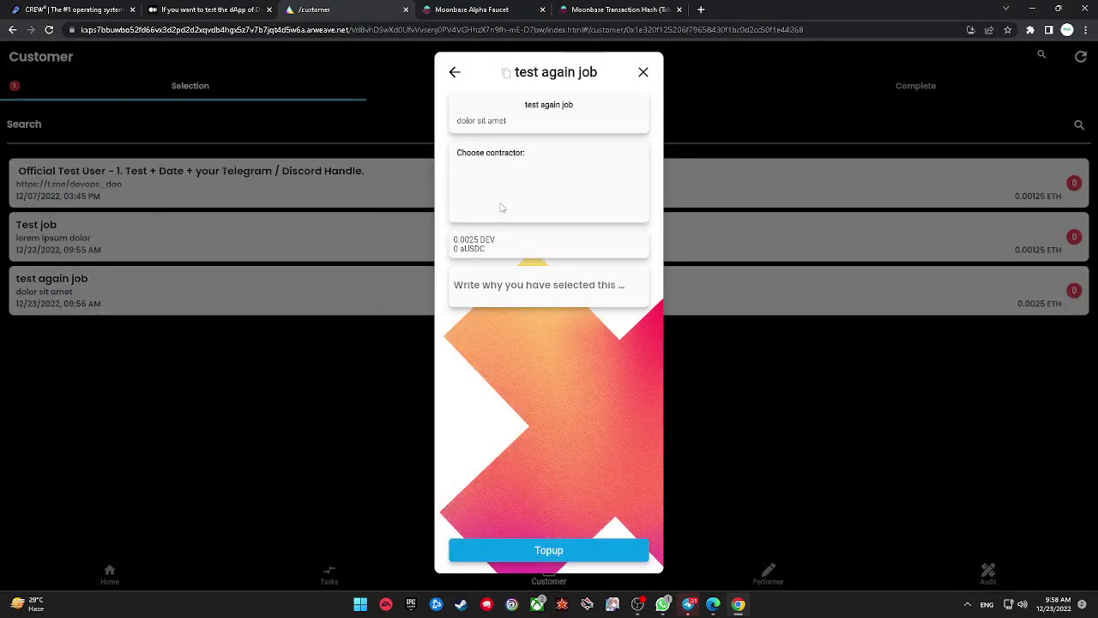
pyautogui.click(642, 72)
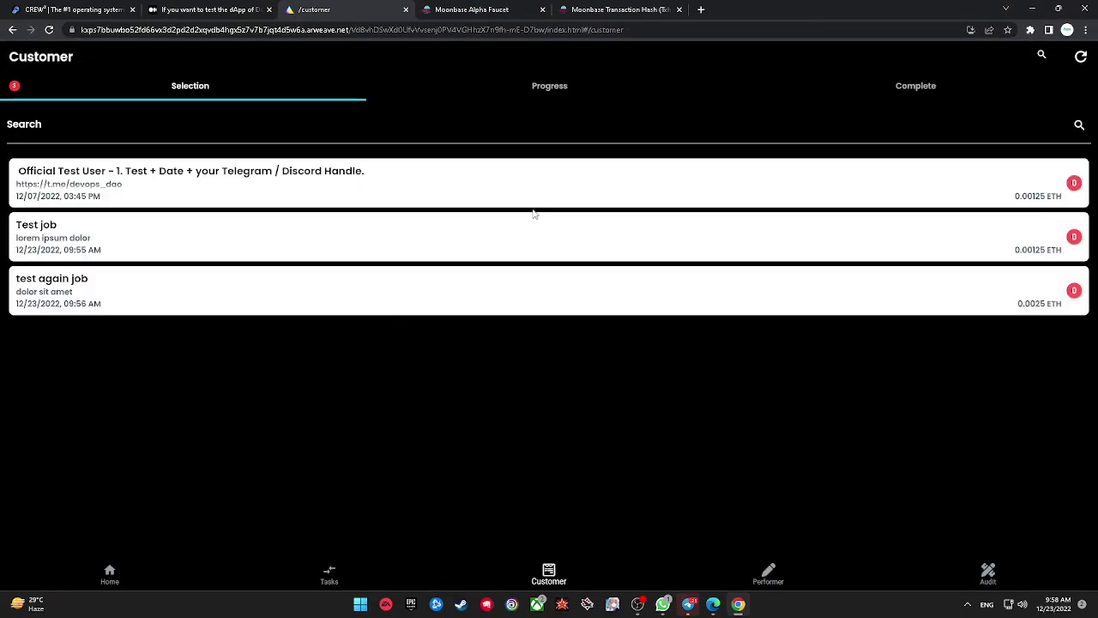
pyautogui.click(537, 216)
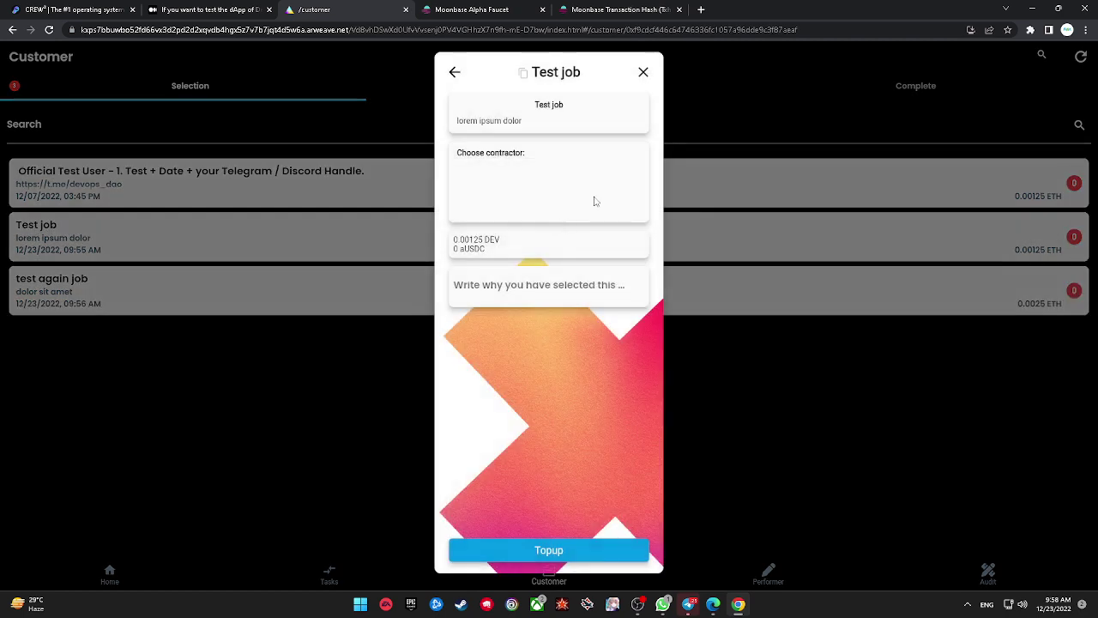
pyautogui.click(642, 72)
pyautogui.click(193, 573)
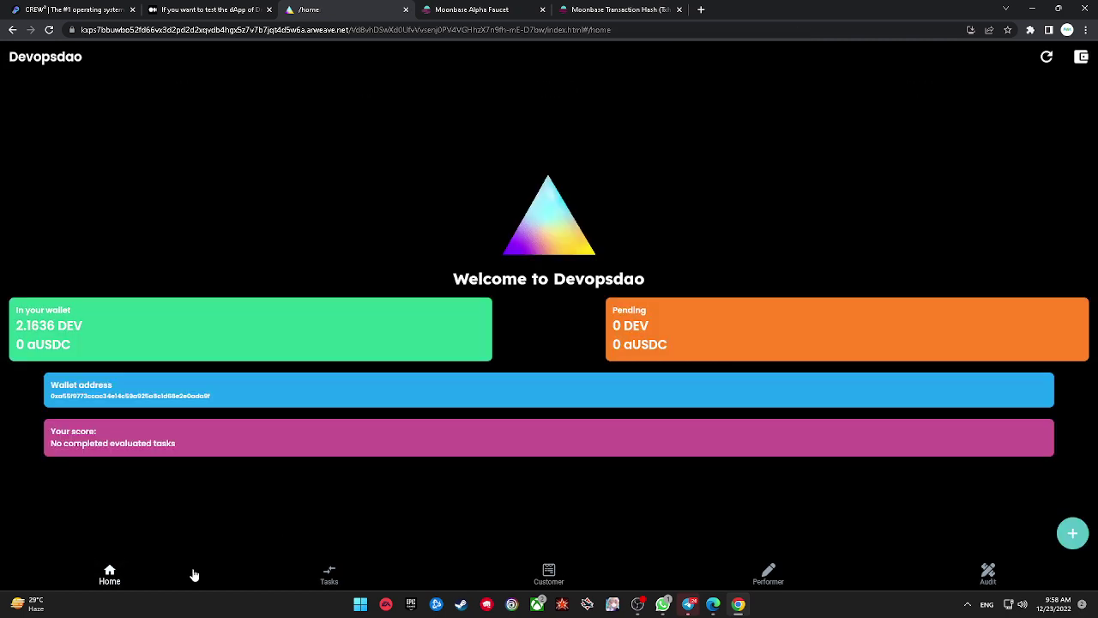